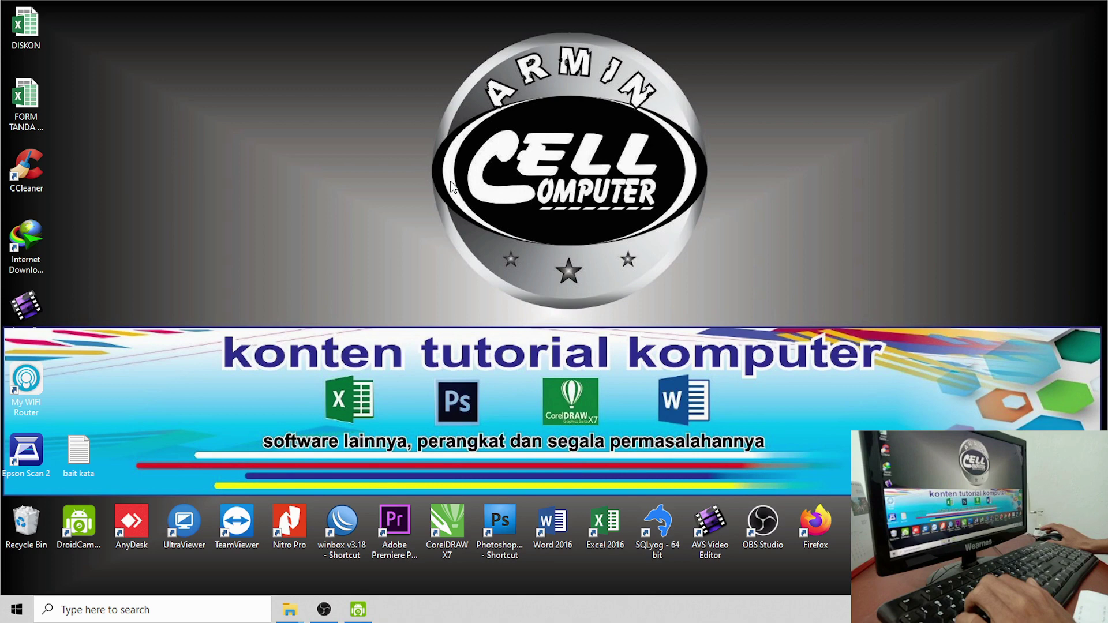
Open FORM TANDA TERIMA FAKTUR TAGIHAN.xlsx from the desktop in Excel
{"action": "double_click", "coordinate": [25, 98]}
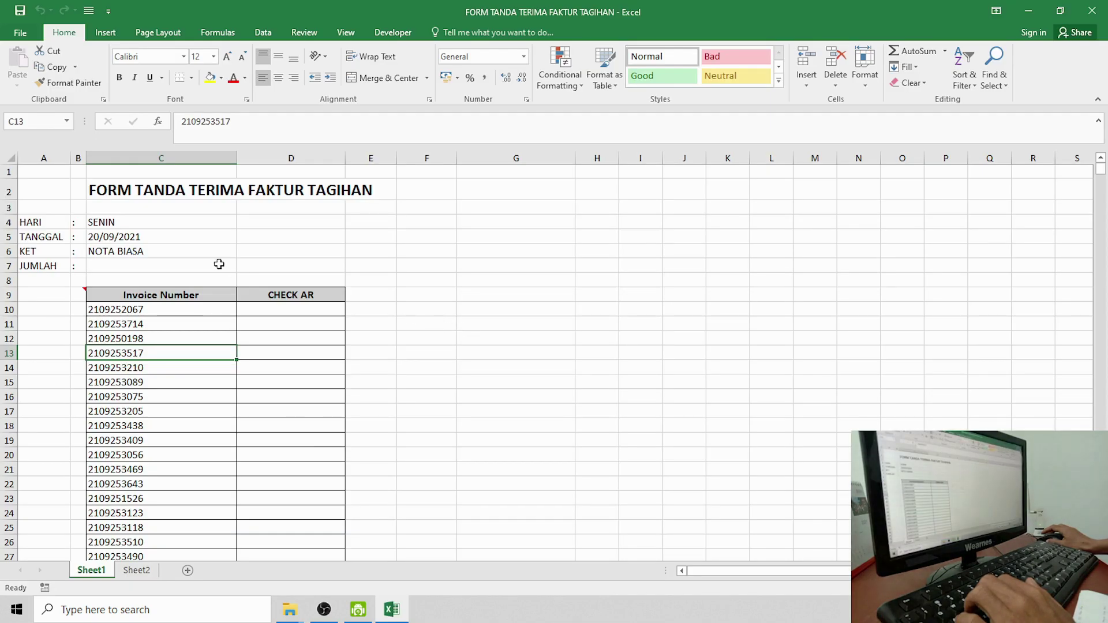
{"action": "left_click", "coordinate": [207, 254]}
{"action": "left_click", "coordinate": [154, 264]}
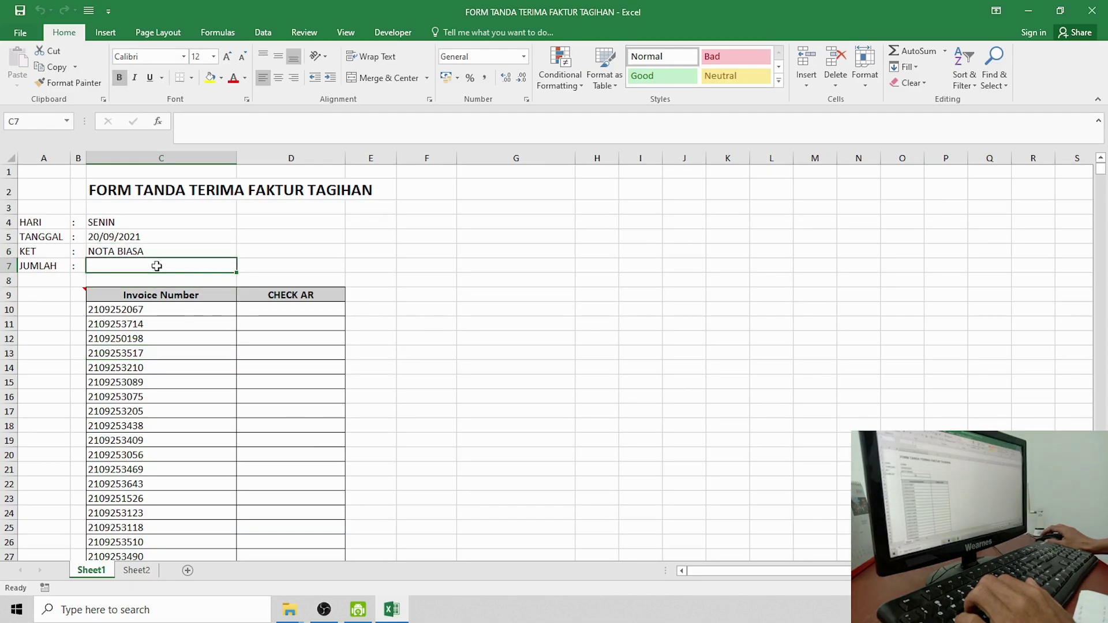
{"action": "scroll", "coordinate": [166, 279], "scroll_direction": "down", "scroll_amount": 1}
{"action": "scroll", "coordinate": [166, 279], "scroll_direction": "up", "scroll_amount": 1}
{"action": "left_click", "coordinate": [158, 311]}
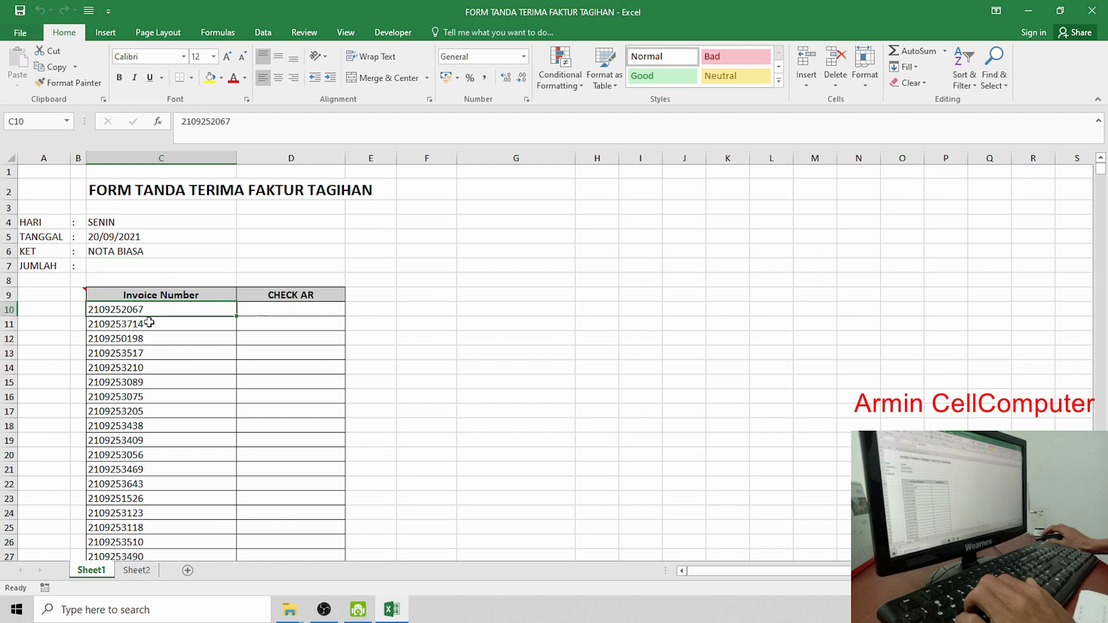
{"action": "scroll", "coordinate": [144, 358], "scroll_direction": "down", "scroll_amount": 5}
{"action": "scroll", "coordinate": [107, 387], "scroll_direction": "down", "scroll_amount": 8}
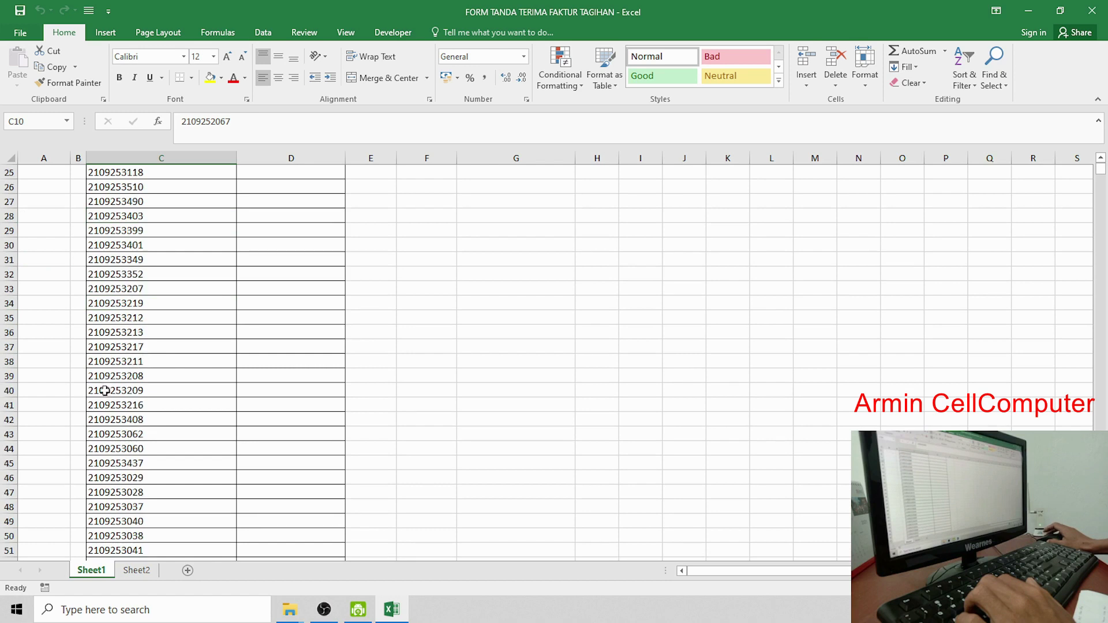
{"action": "scroll", "coordinate": [117, 415], "scroll_direction": "down", "scroll_amount": 5}
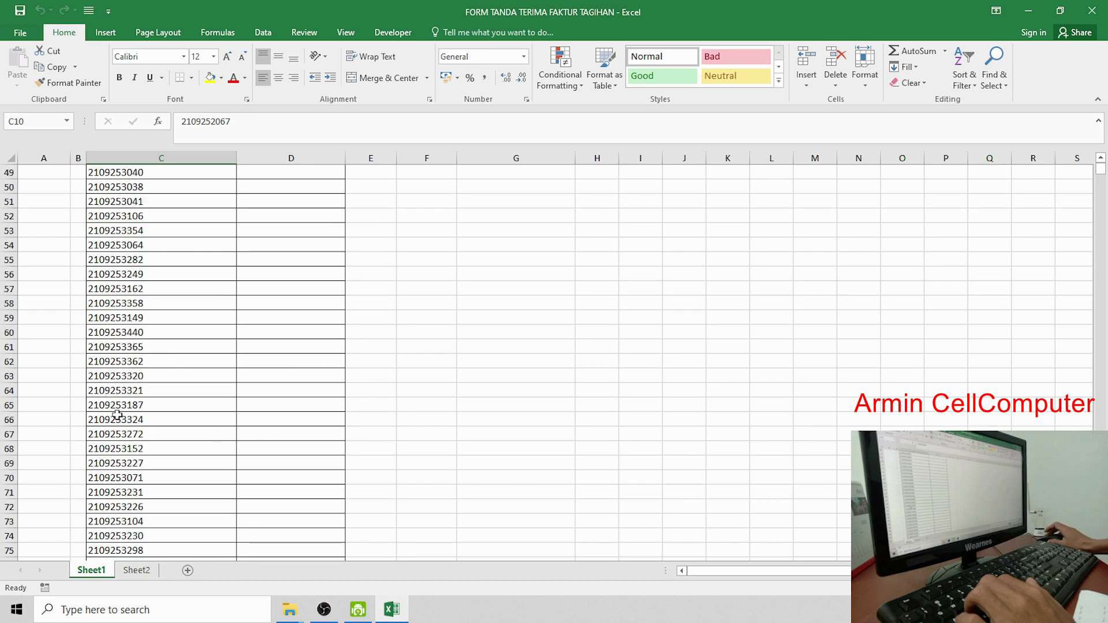
{"action": "scroll", "coordinate": [117, 415], "scroll_direction": "up", "scroll_amount": 8}
{"action": "scroll", "coordinate": [117, 414], "scroll_direction": "up", "scroll_amount": 8}
{"action": "scroll", "coordinate": [117, 414], "scroll_direction": "up", "scroll_amount": 3}
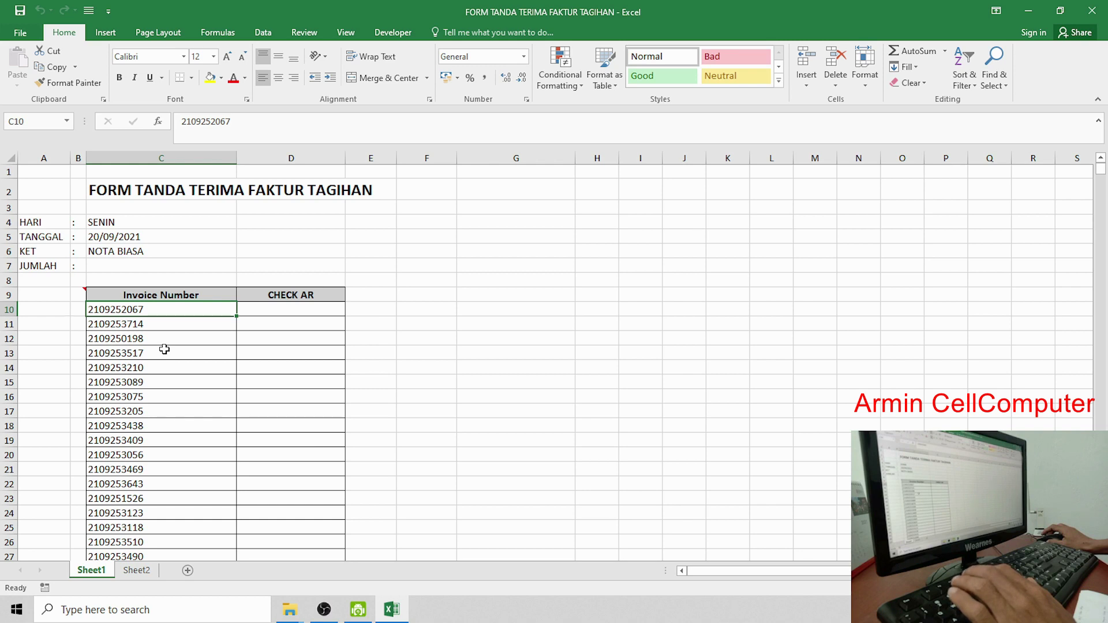
{"action": "left_click", "coordinate": [164, 349]}
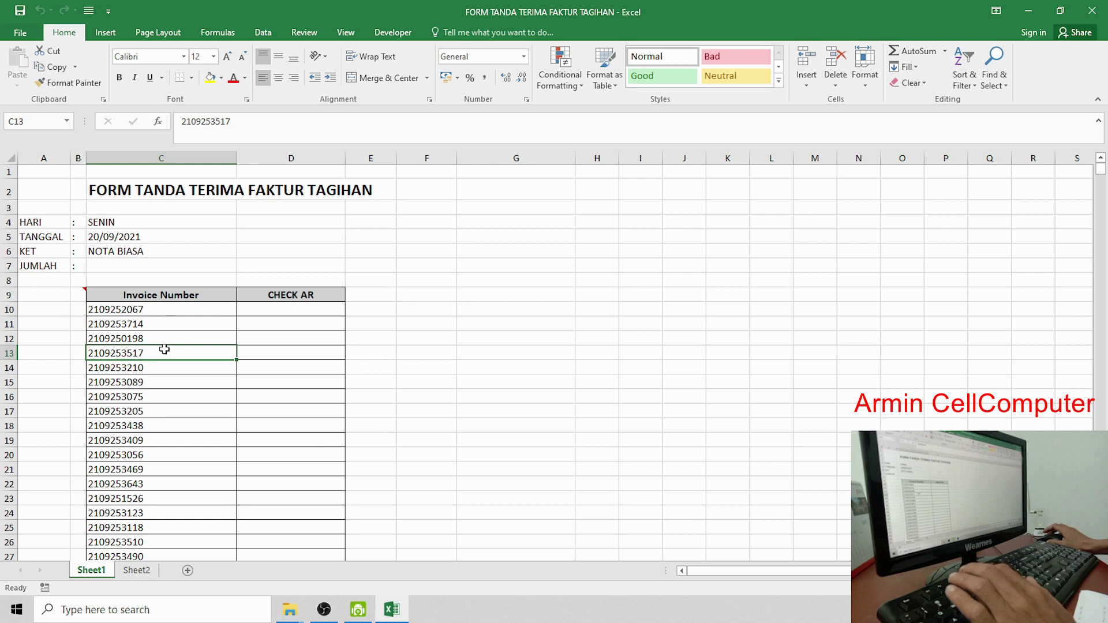
{"action": "scroll", "coordinate": [165, 349], "scroll_direction": "down", "scroll_amount": 3}
{"action": "scroll", "coordinate": [165, 349], "scroll_direction": "down", "scroll_amount": 2}
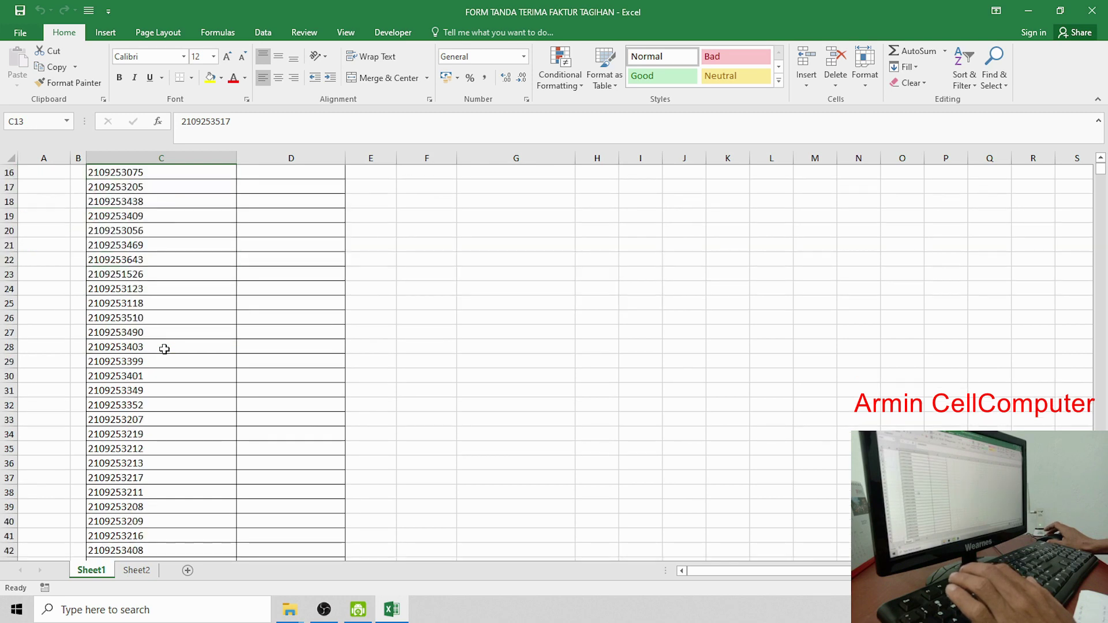
{"action": "scroll", "coordinate": [164, 349], "scroll_direction": "down", "scroll_amount": 4}
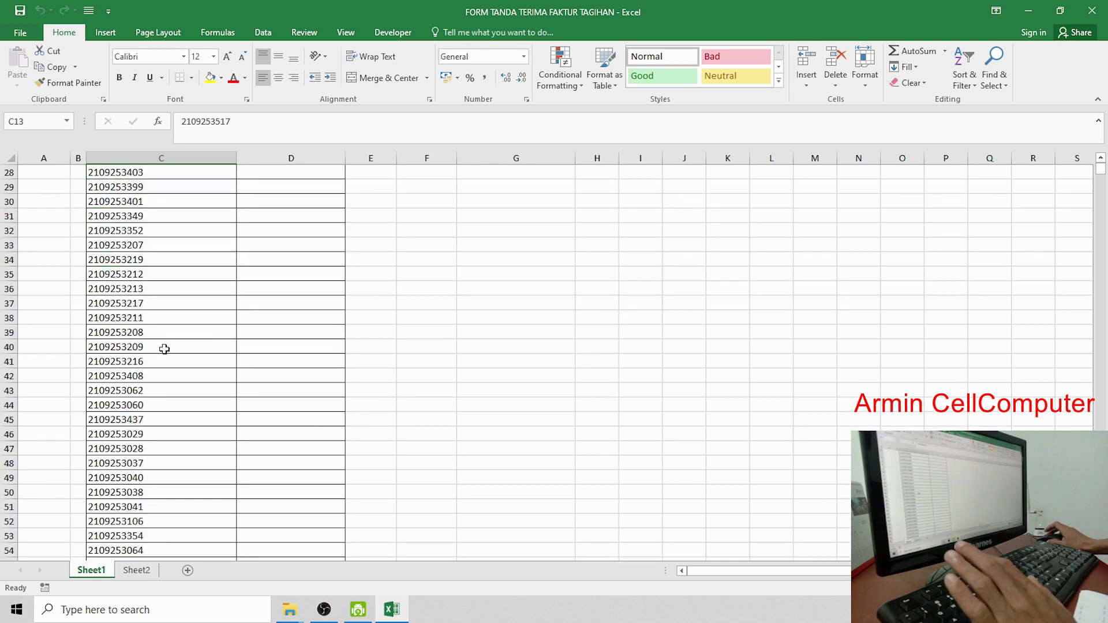
{"action": "scroll", "coordinate": [193, 376], "scroll_direction": "up", "scroll_amount": 6}
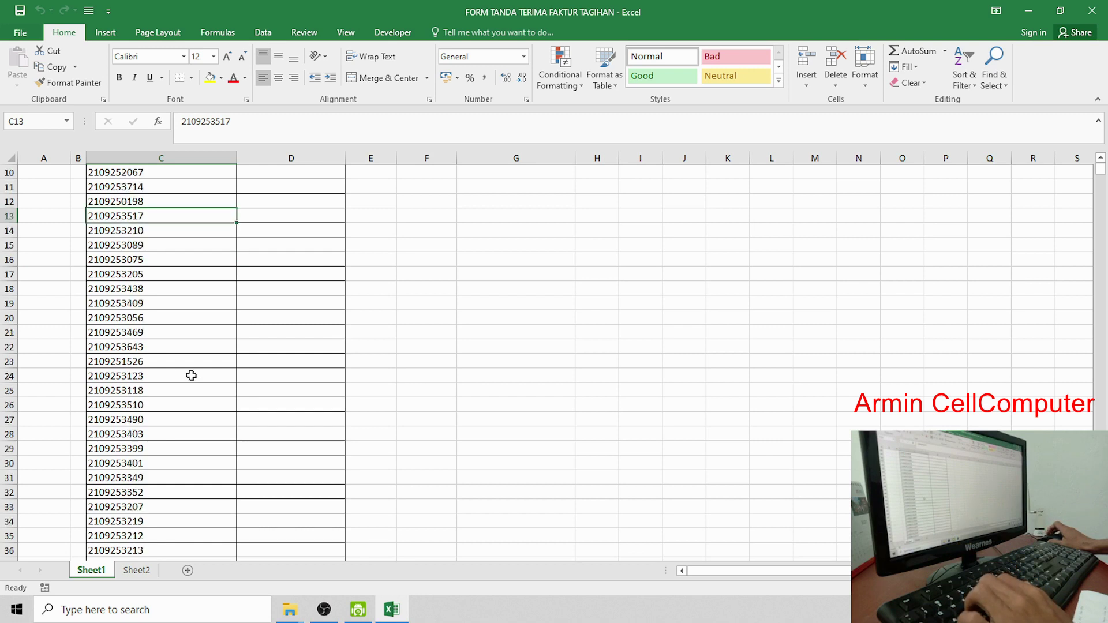
{"action": "scroll", "coordinate": [191, 376], "scroll_direction": "up", "scroll_amount": 3}
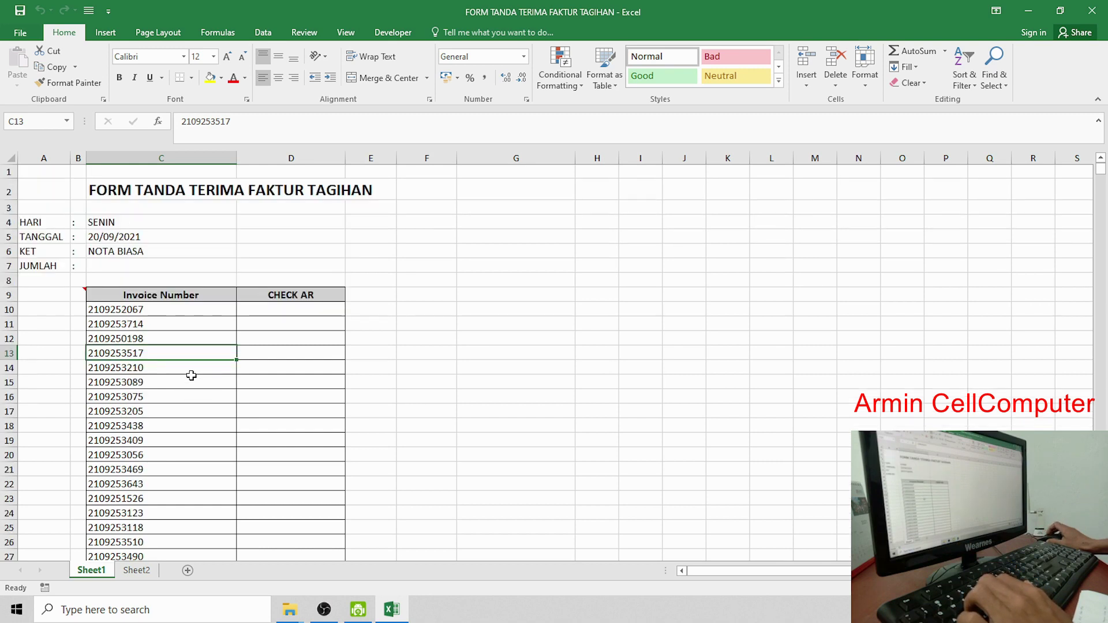
{"action": "left_click", "coordinate": [136, 266]}
{"action": "key", "text": "Up"}
{"action": "key", "text": "Up"}
{"action": "key", "text": "Up"}
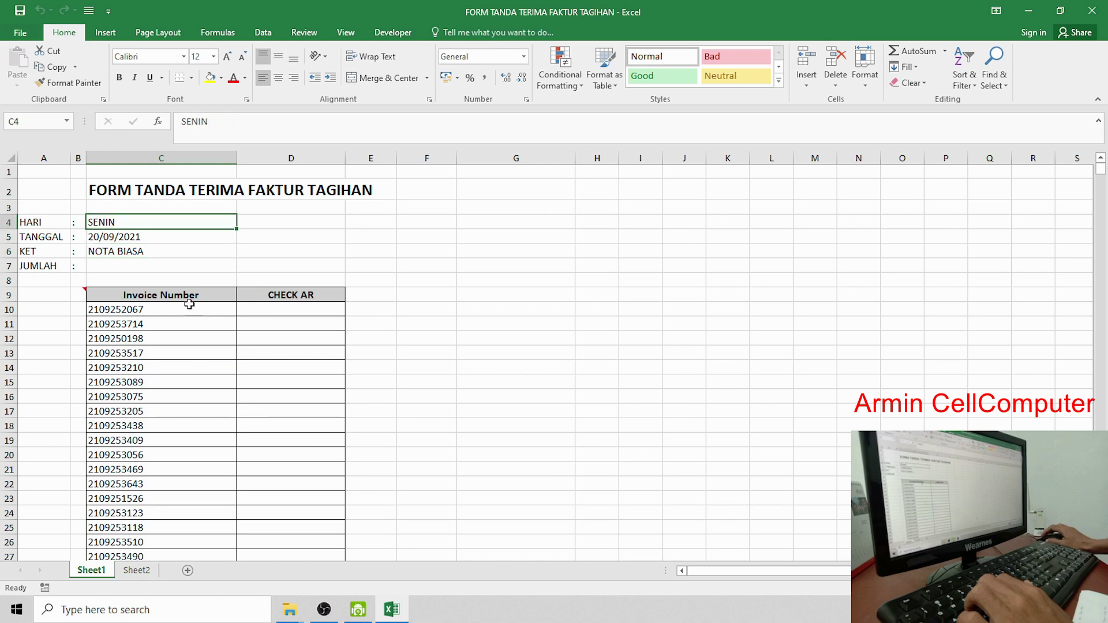
{"action": "left_click_drag", "start_coordinate": [128, 313], "coordinate": [212, 493]}
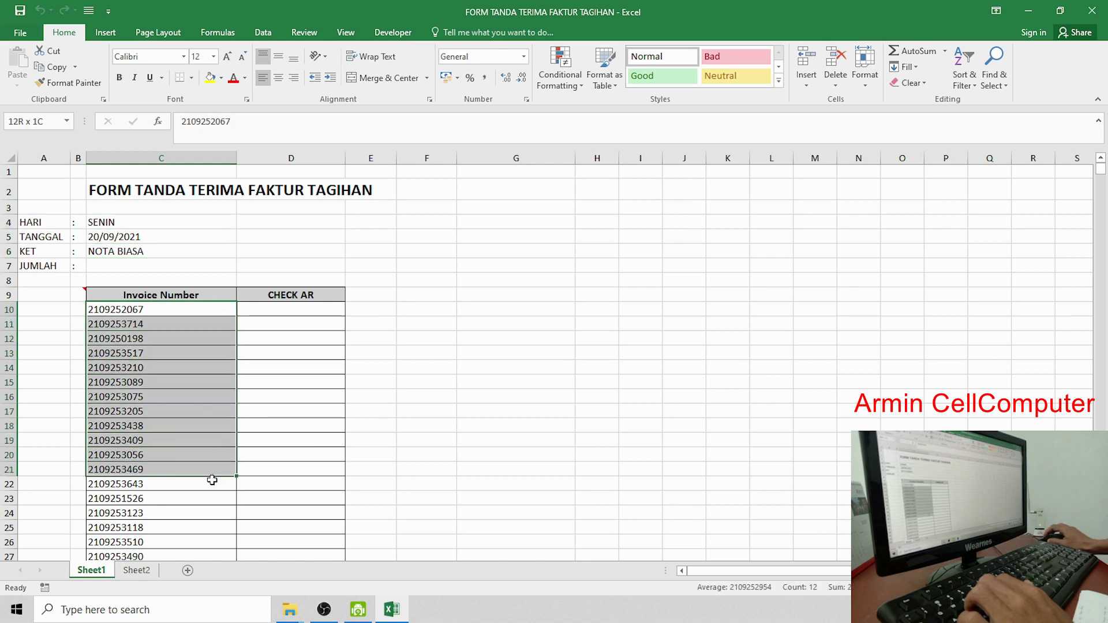
{"action": "left_click", "coordinate": [55, 271]}
{"action": "left_click", "coordinate": [106, 268]}
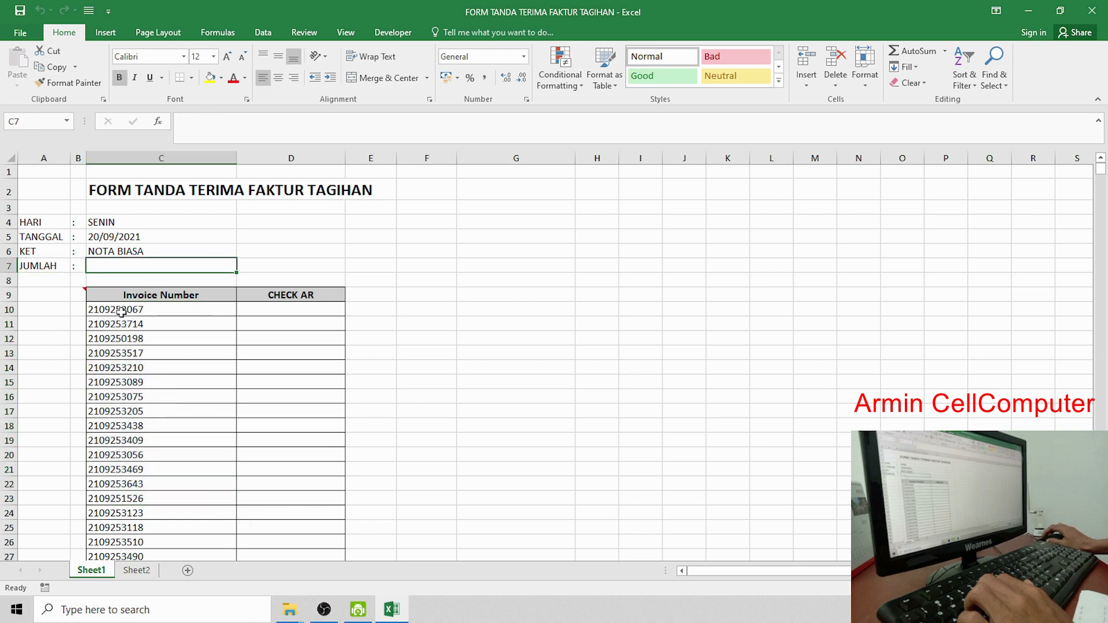
{"action": "left_click_drag", "start_coordinate": [121, 312], "coordinate": [134, 455]}
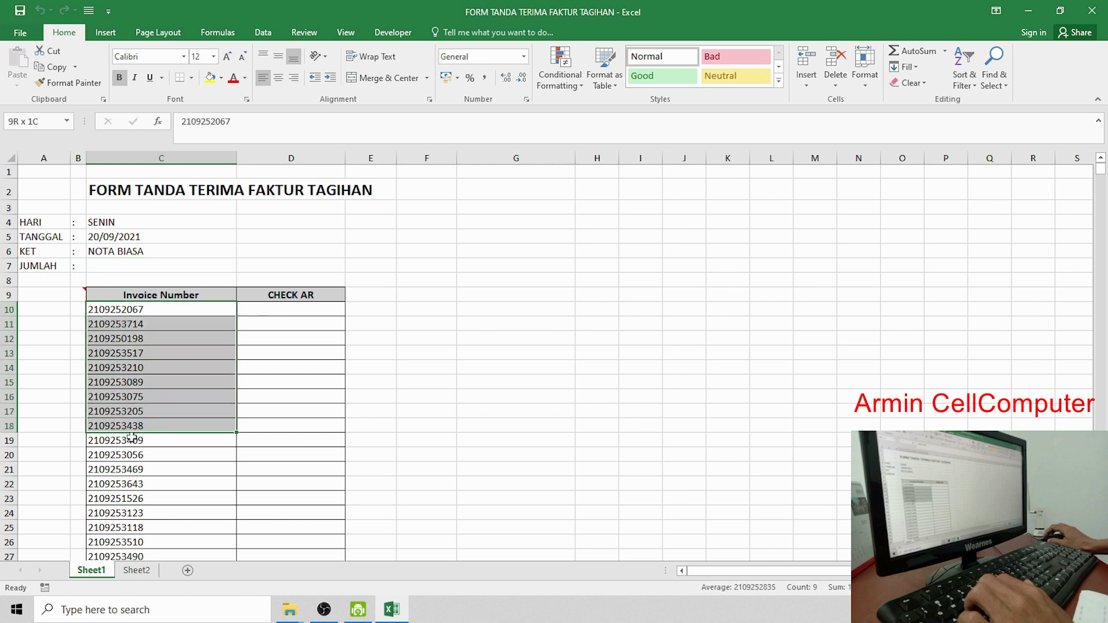
{"action": "left_click", "coordinate": [102, 268]}
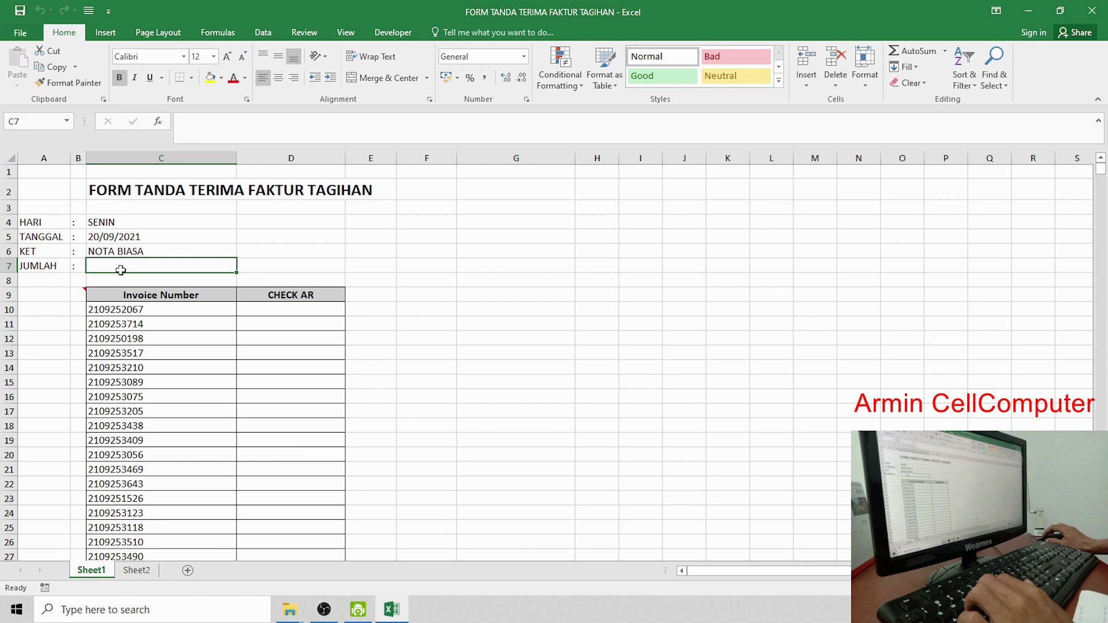
{"action": "left_click", "coordinate": [141, 357]}
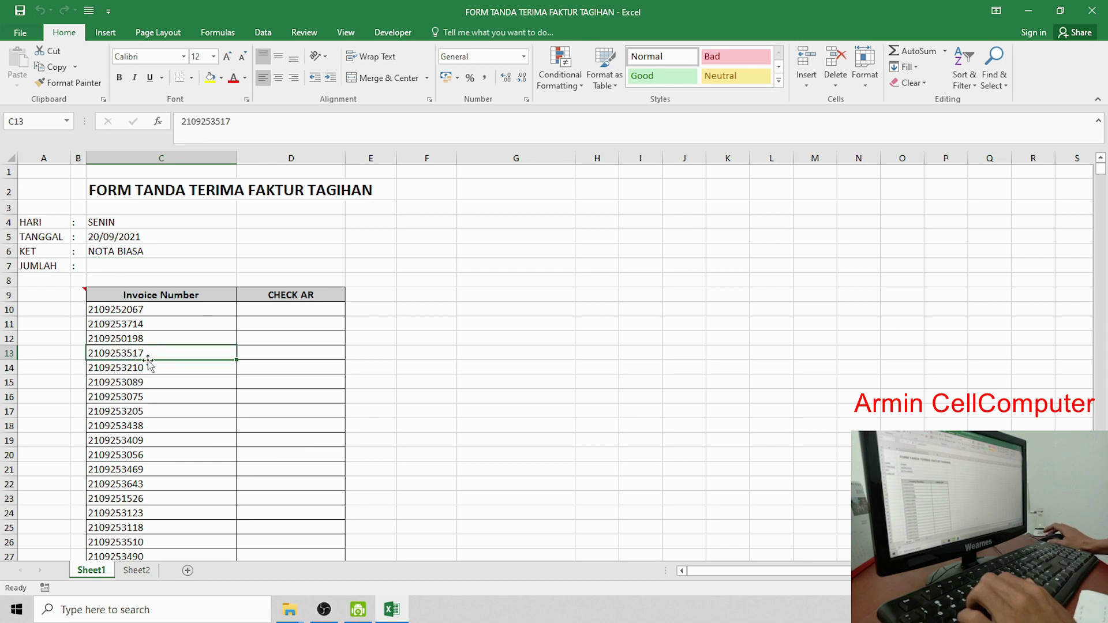
{"action": "scroll", "coordinate": [174, 368], "scroll_direction": "down", "scroll_amount": 2}
{"action": "scroll", "coordinate": [174, 368], "scroll_direction": "up", "scroll_amount": 2}
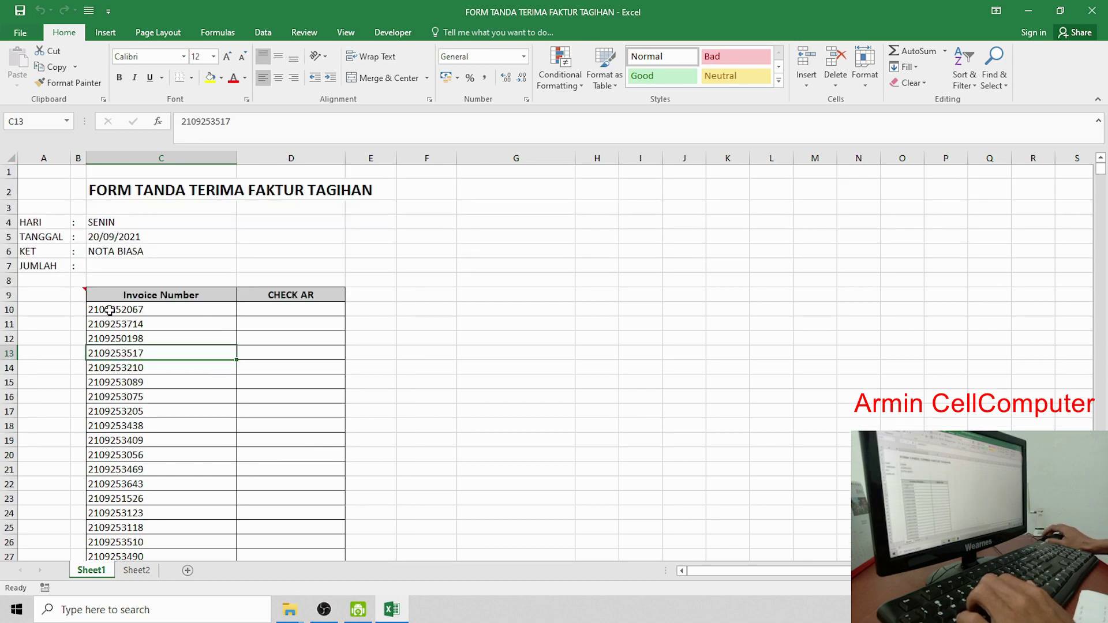
{"action": "mouse_move", "coordinate": [110, 309]}
{"action": "left_mouse_down"}
{"action": "mouse_move", "coordinate": [200, 593]}
{"action": "mouse_move", "coordinate": [187, 536]}
{"action": "left_mouse_up"}
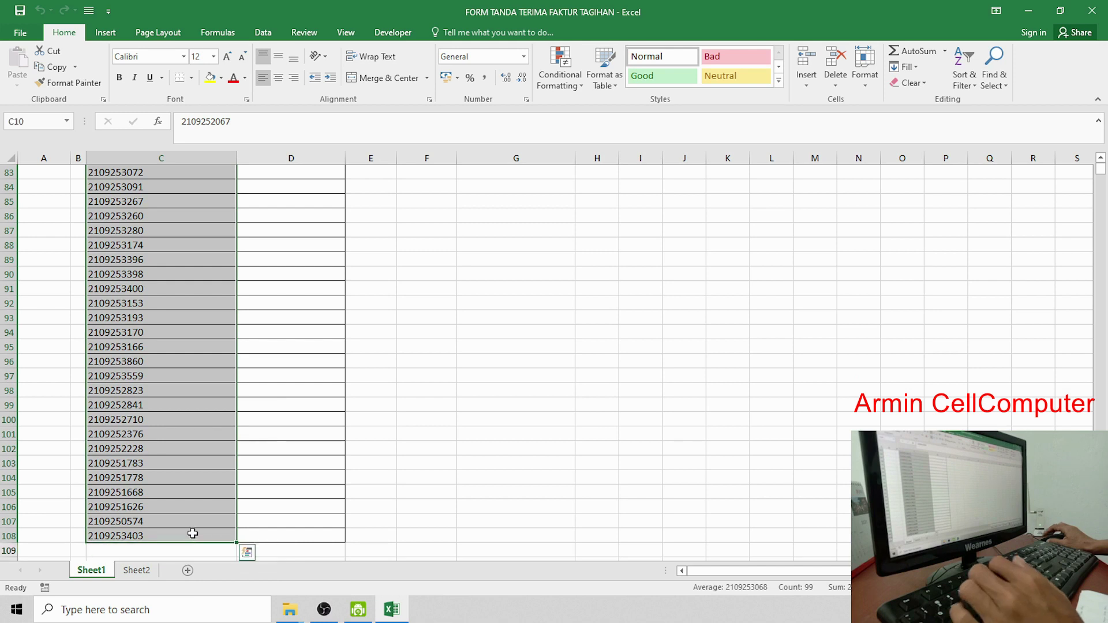
Copy the invoice numbers in C10:C108 and paste them into column G starting at G10
{"action": "scroll", "coordinate": [198, 441], "scroll_direction": "up", "scroll_amount": 2}
{"action": "scroll", "coordinate": [199, 441], "scroll_direction": "up", "scroll_amount": 5}
{"action": "scroll", "coordinate": [198, 441], "scroll_direction": "up", "scroll_amount": 2}
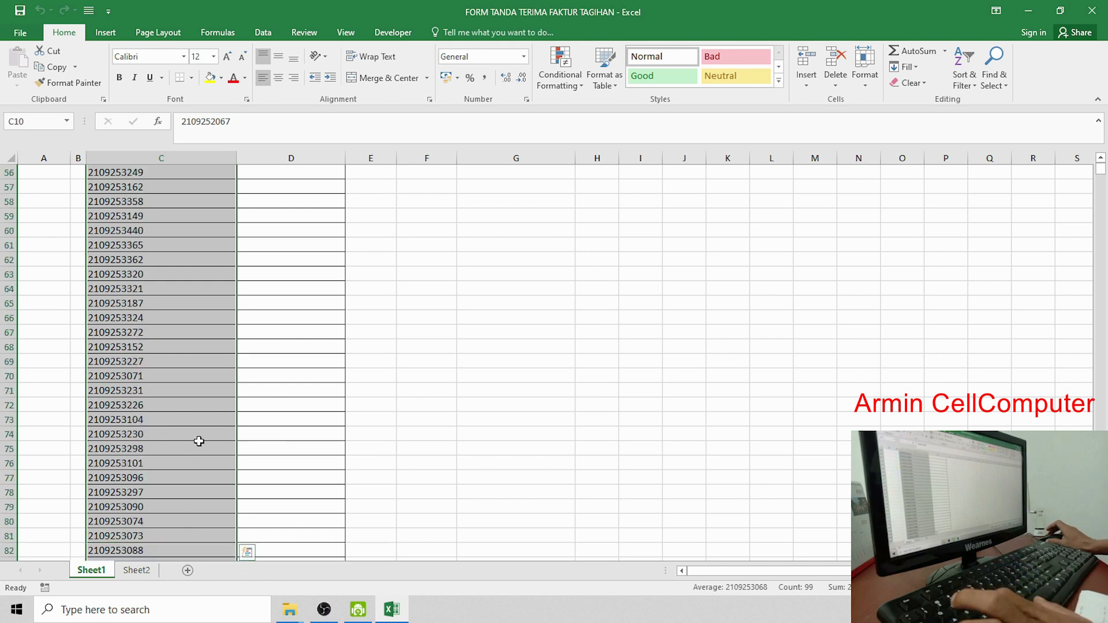
{"action": "key", "text": "ctrl+c"}
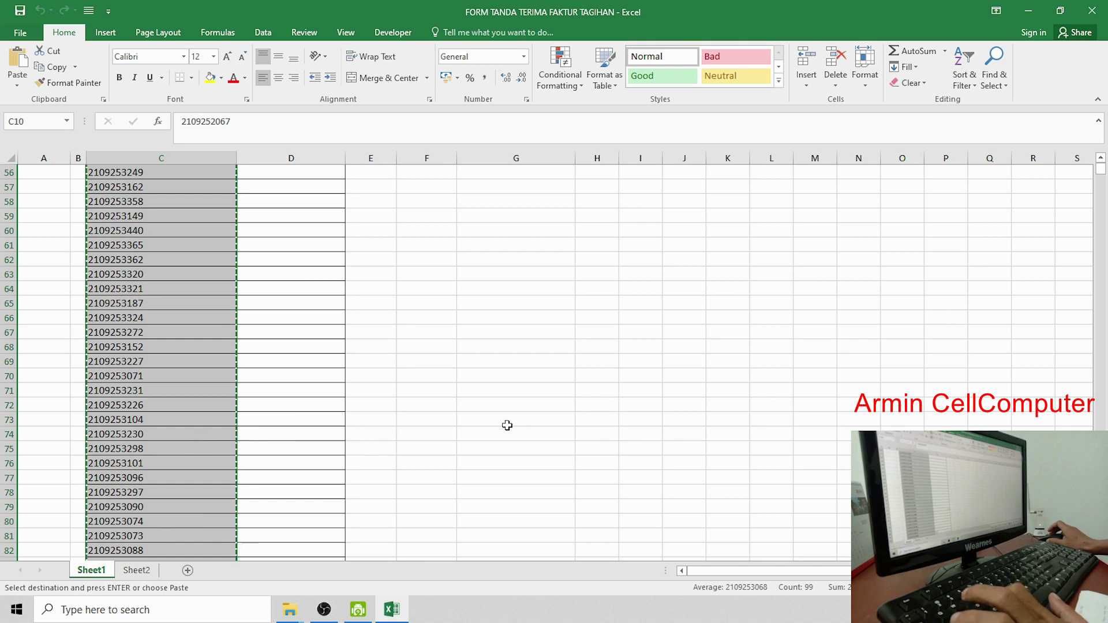
{"action": "scroll", "coordinate": [526, 412], "scroll_direction": "up", "scroll_amount": 4}
{"action": "scroll", "coordinate": [546, 235], "scroll_direction": "up", "scroll_amount": 4}
{"action": "scroll", "coordinate": [548, 254], "scroll_direction": "up", "scroll_amount": 10}
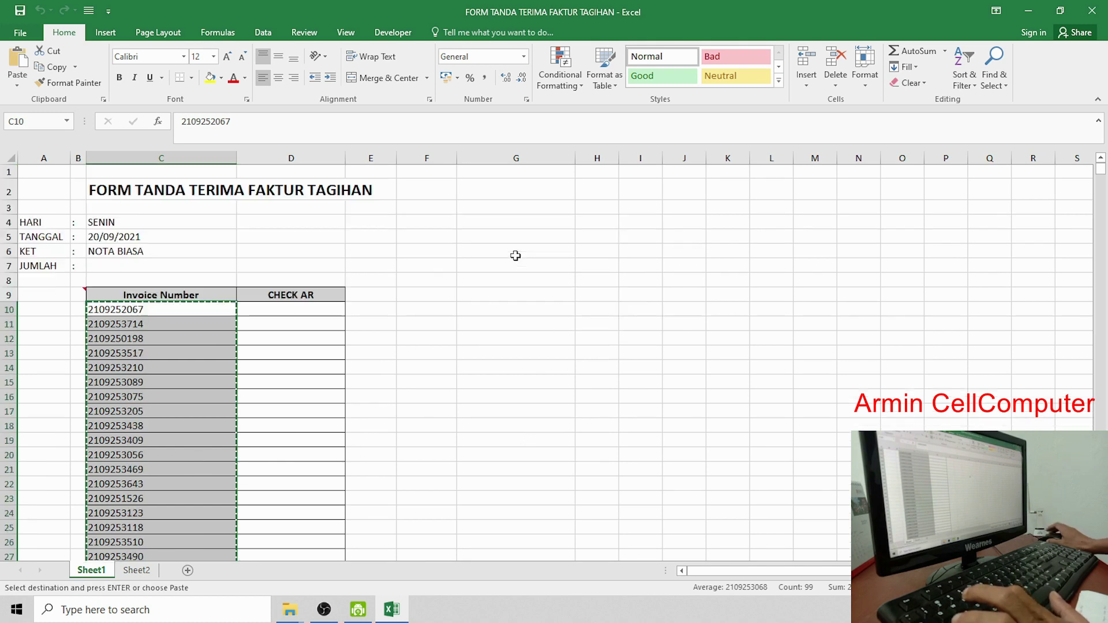
{"action": "scroll", "coordinate": [512, 274], "scroll_direction": "down", "scroll_amount": 1}
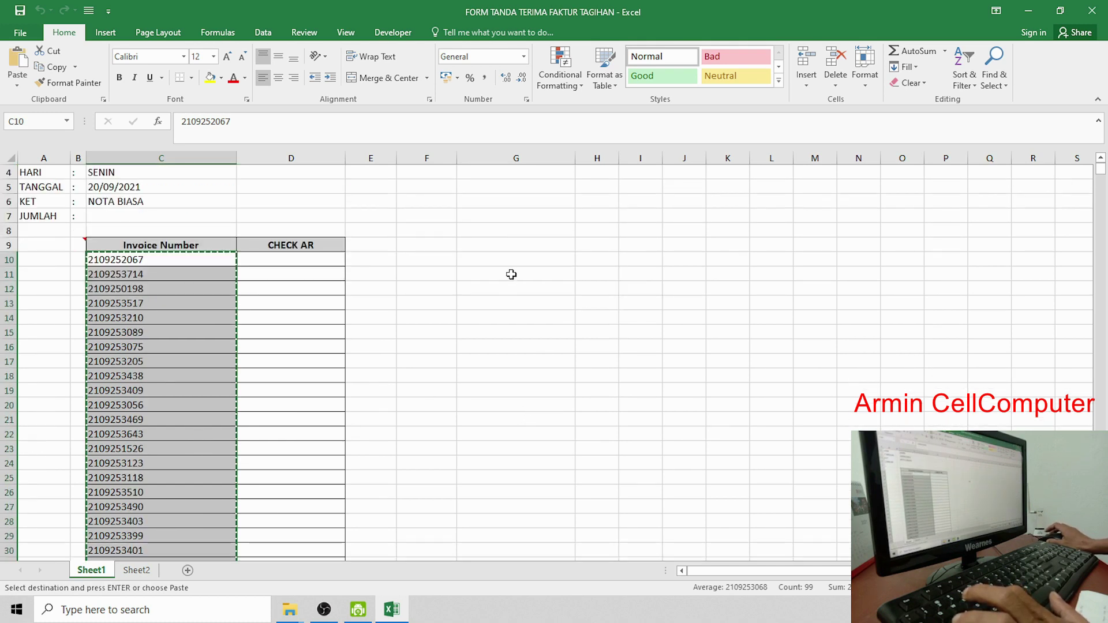
{"action": "left_click", "coordinate": [547, 260]}
{"action": "key", "text": "ctrl+v"}
Delete the original invoice numbers from C10:C108, leaving the Invoice Number column empty
{"action": "left_click", "coordinate": [527, 304]}
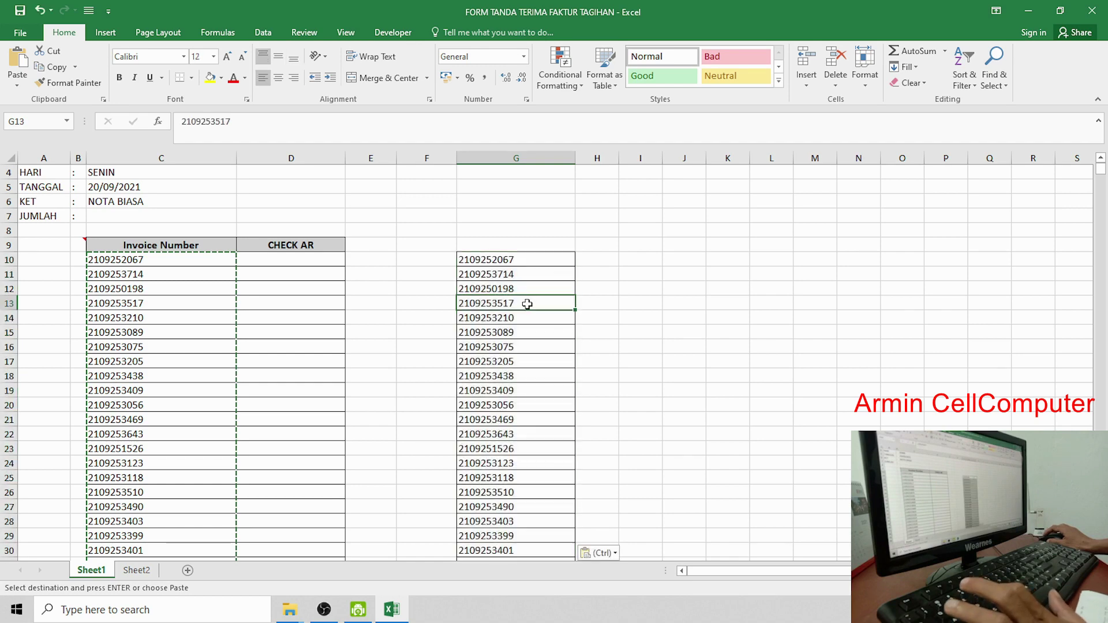
{"action": "mouse_move", "coordinate": [91, 259]}
{"action": "left_mouse_down"}
{"action": "mouse_move", "coordinate": [116, 616]}
{"action": "mouse_move", "coordinate": [130, 530]}
{"action": "left_mouse_up"}
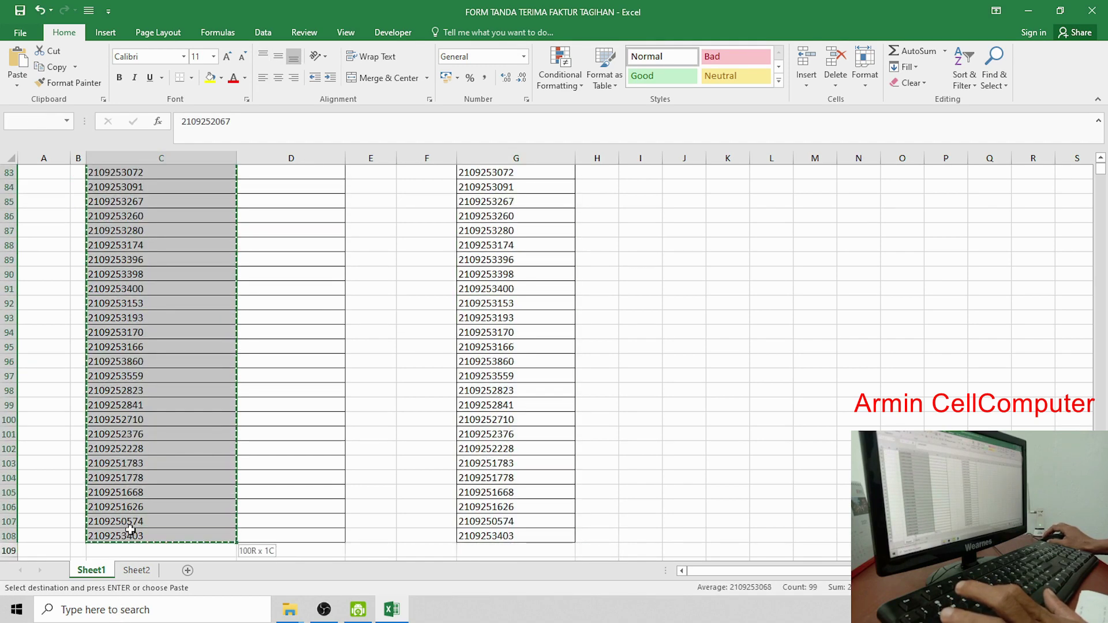
{"action": "key", "text": "Delete"}
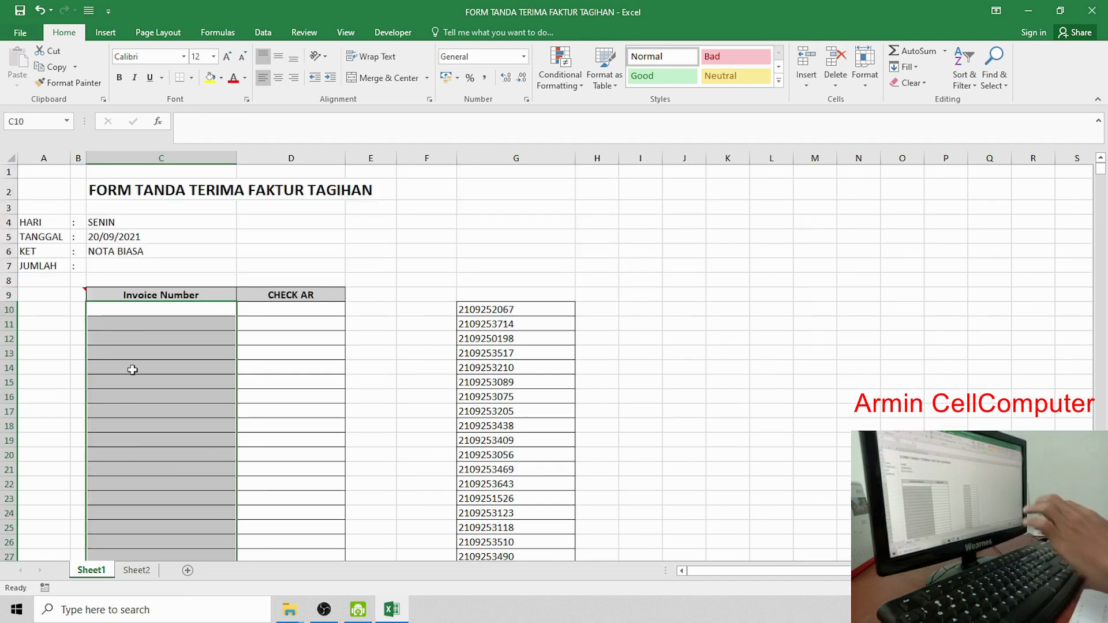
{"action": "left_click", "coordinate": [132, 369]}
{"action": "left_click", "coordinate": [183, 354]}
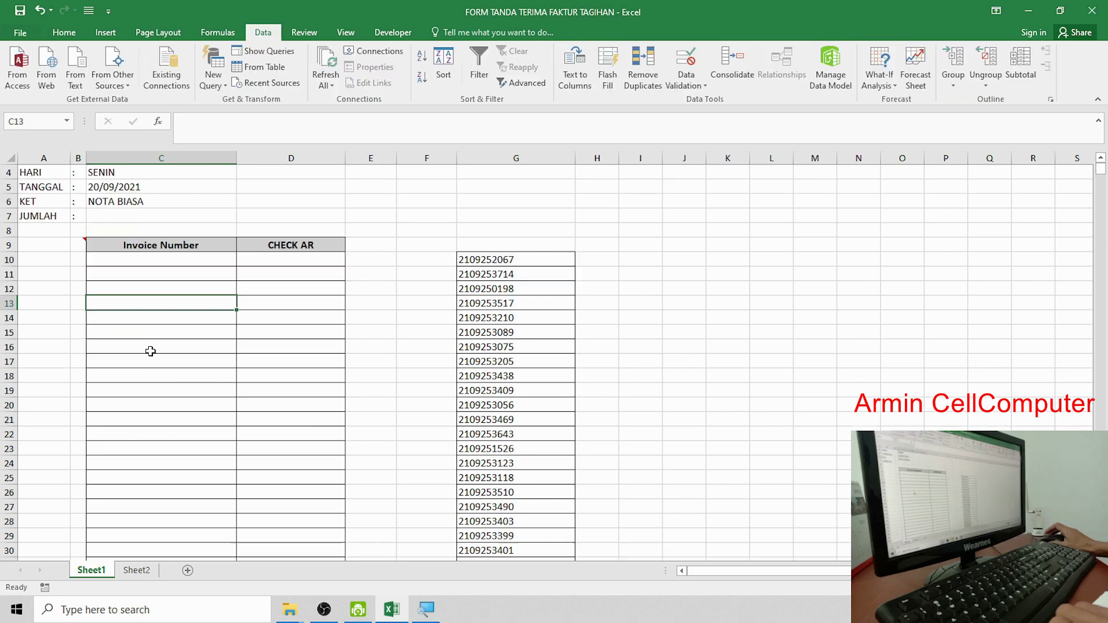
Select the empty Invoice Number cells from C10 downward and return to the top of the sheet
{"action": "left_click", "coordinate": [168, 263]}
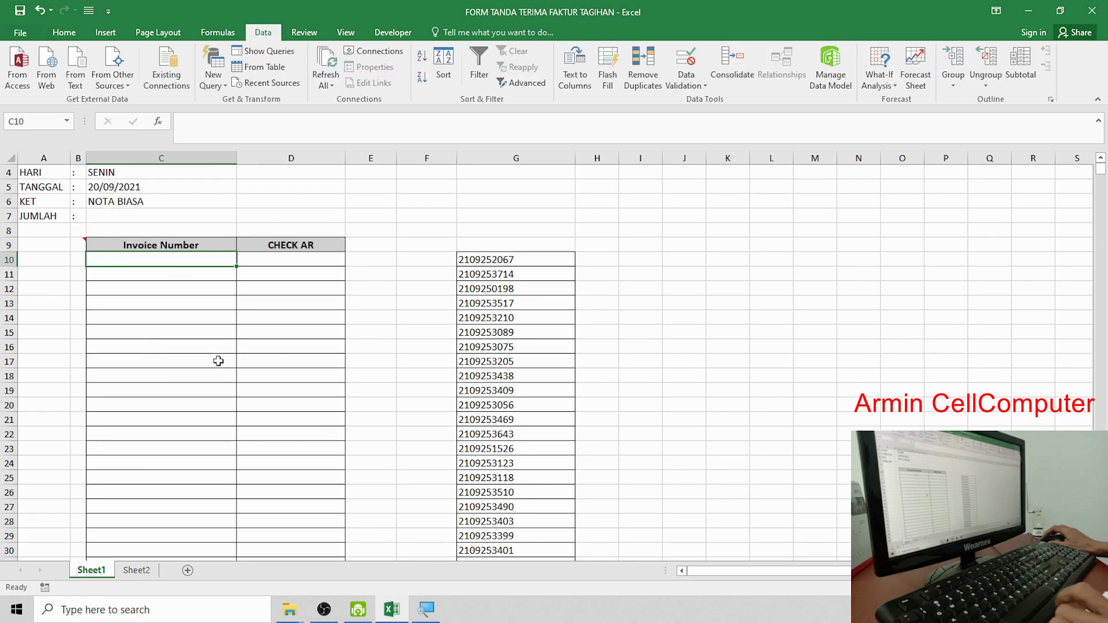
{"action": "mouse_move", "coordinate": [172, 264]}
{"action": "left_mouse_down"}
{"action": "mouse_move", "coordinate": [156, 371]}
{"action": "mouse_move", "coordinate": [154, 601]}
{"action": "mouse_move", "coordinate": [147, 250]}
{"action": "left_mouse_up"}
{"action": "scroll", "coordinate": [218, 393], "scroll_direction": "up", "scroll_amount": 10}
{"action": "scroll", "coordinate": [218, 393], "scroll_direction": "up", "scroll_amount": 8}
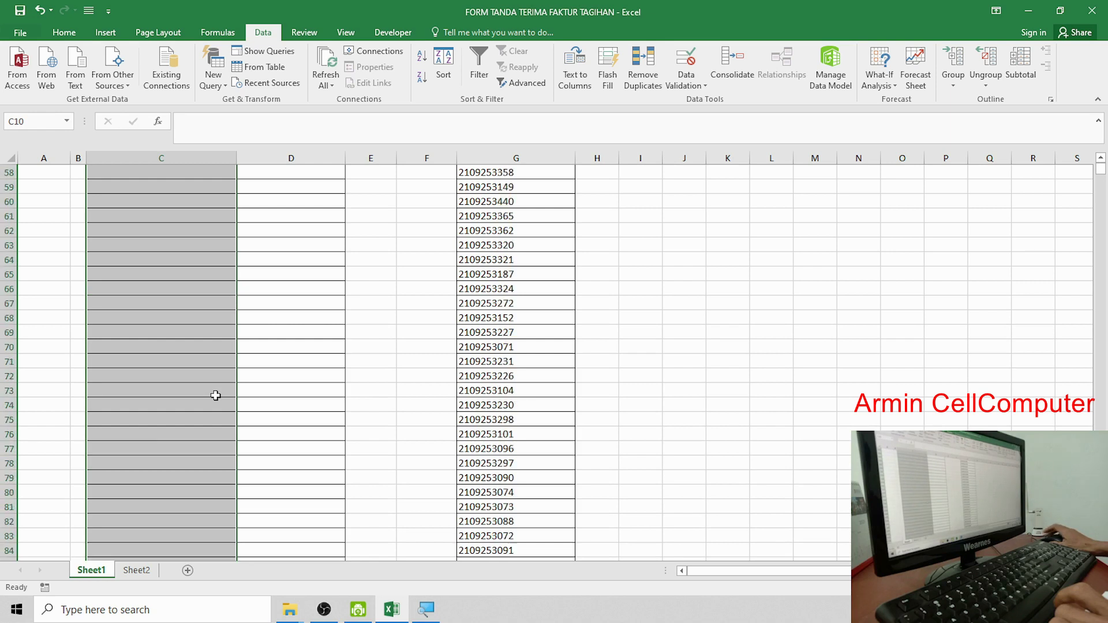
{"action": "scroll", "coordinate": [215, 396], "scroll_direction": "up", "scroll_amount": 8}
{"action": "scroll", "coordinate": [217, 393], "scroll_direction": "up", "scroll_amount": 8}
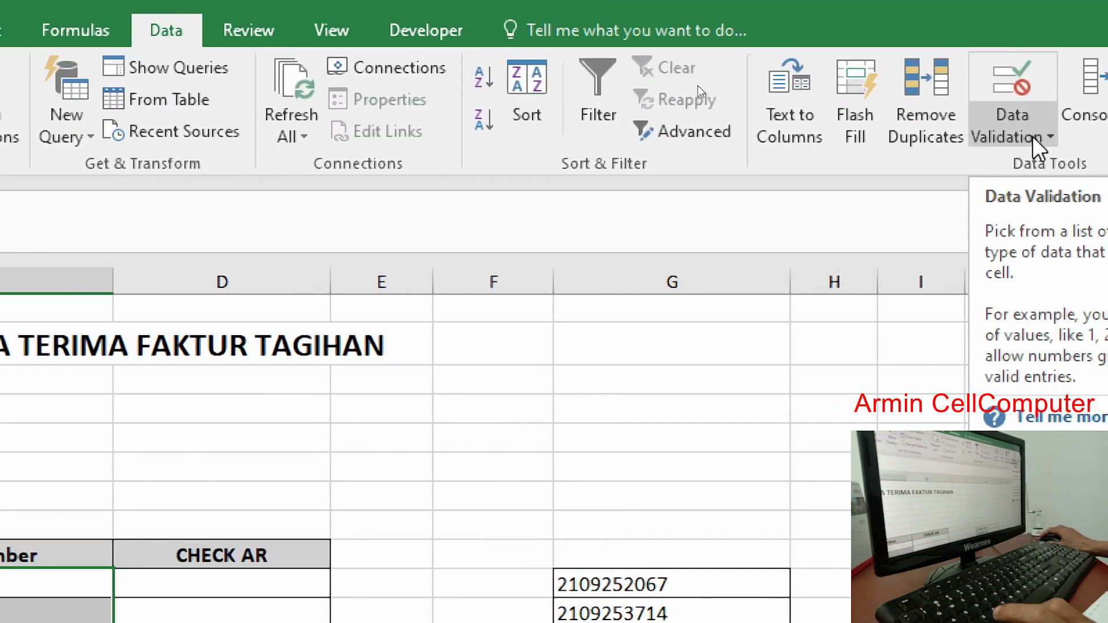
Open Data Validation for the selected Invoice Number cells and set Allow to Custom
{"action": "left_click", "coordinate": [984, 140]}
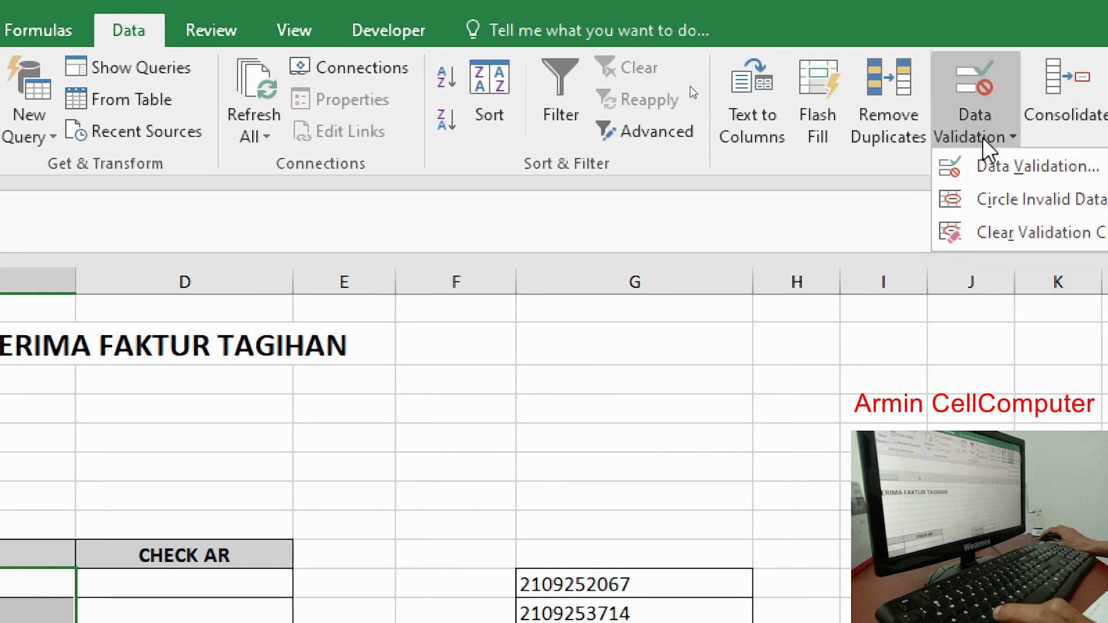
{"action": "left_click", "coordinate": [992, 174]}
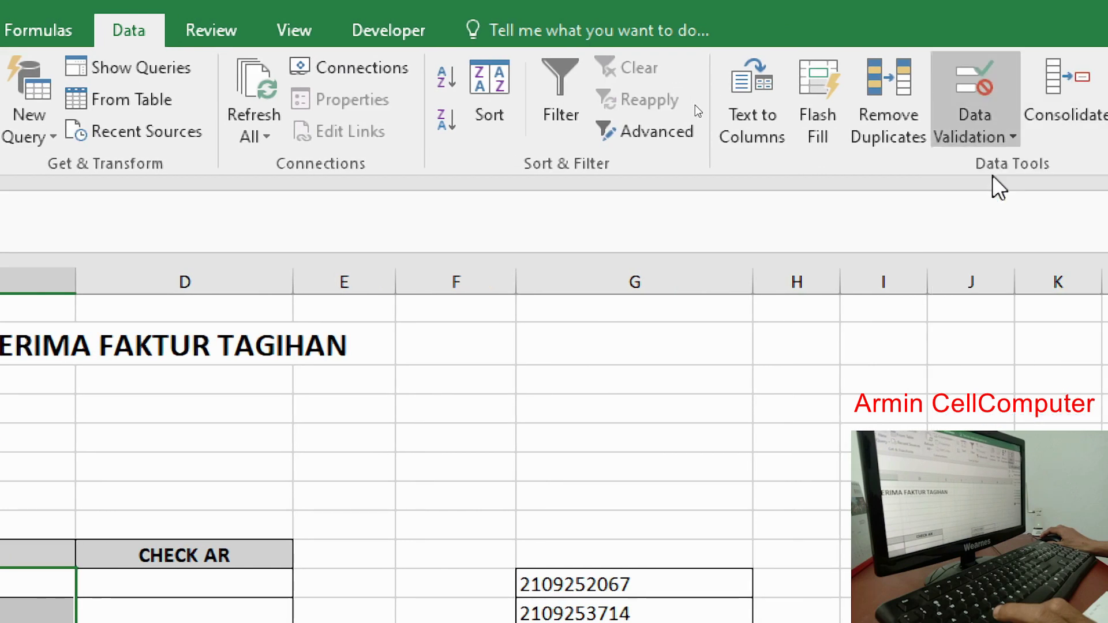
{"action": "left_click", "coordinate": [231, 186]}
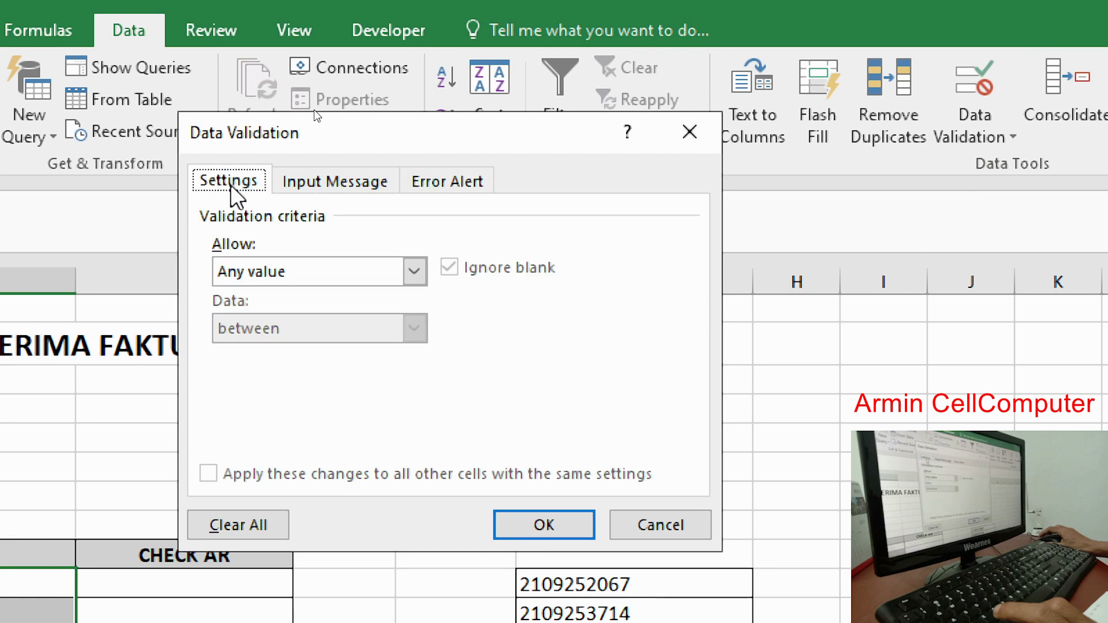
{"action": "left_click_drag", "start_coordinate": [360, 145], "coordinate": [364, 92]}
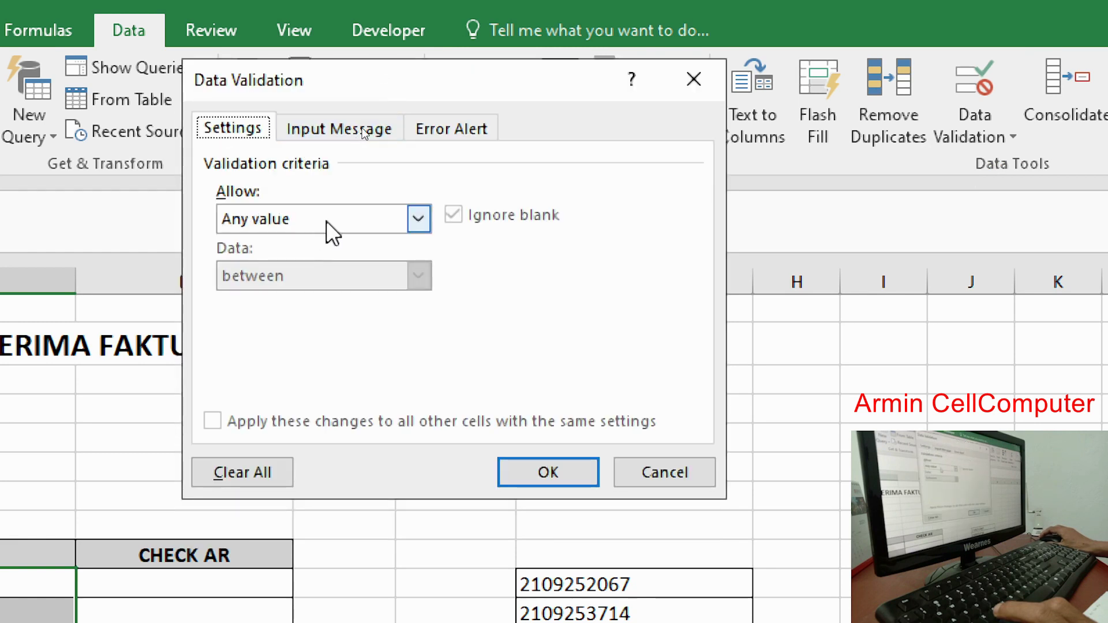
{"action": "left_click", "coordinate": [261, 218]}
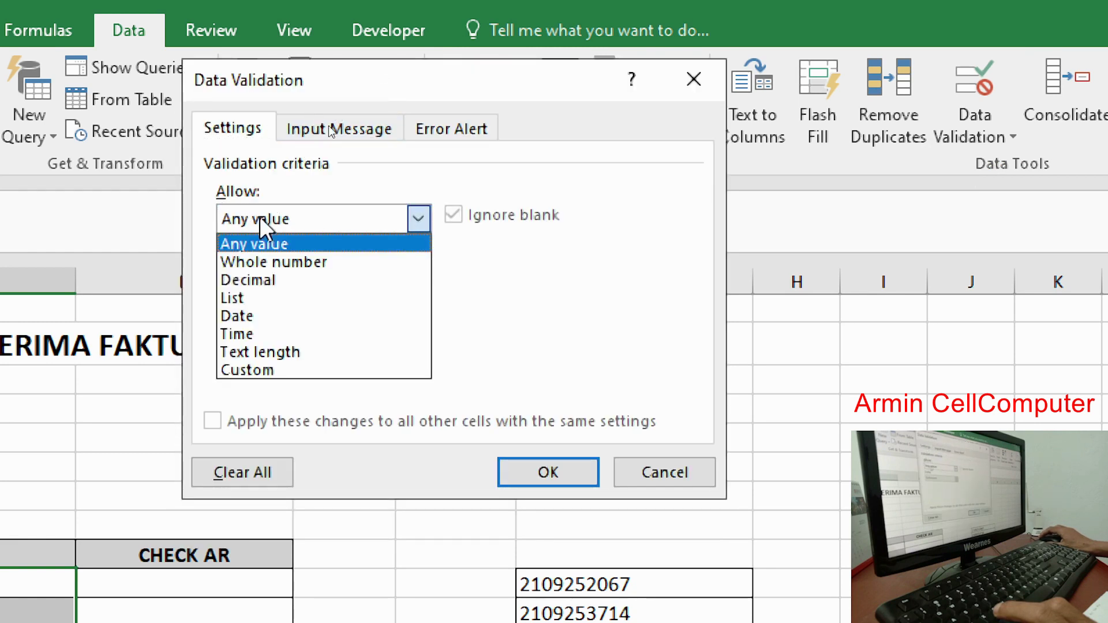
{"action": "left_click", "coordinate": [283, 370]}
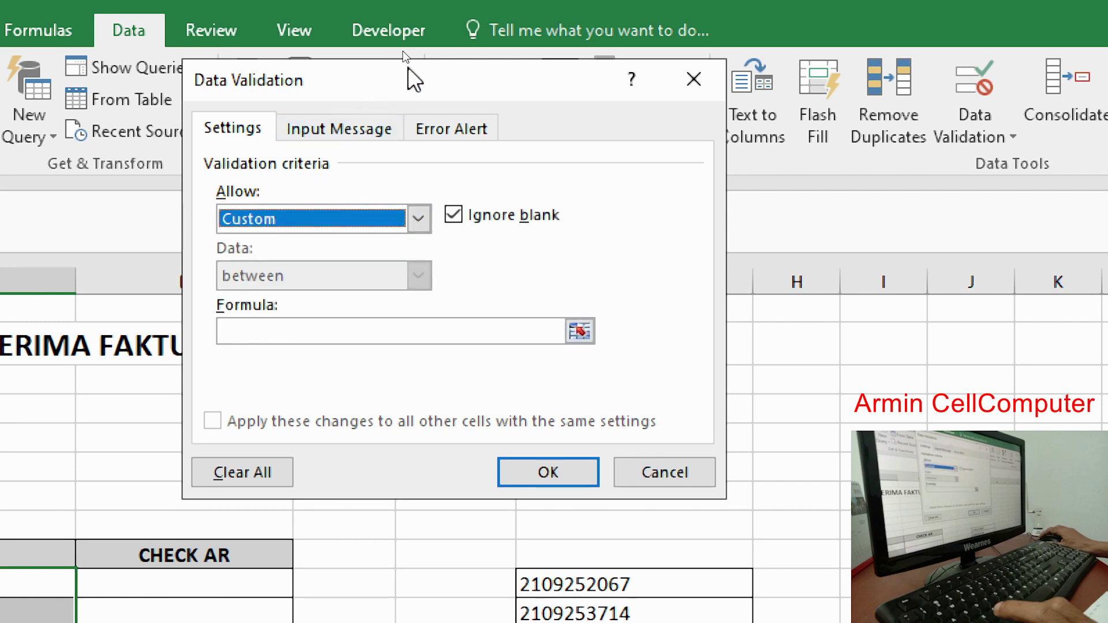
{"action": "left_click_drag", "start_coordinate": [407, 67], "coordinate": [575, 40]}
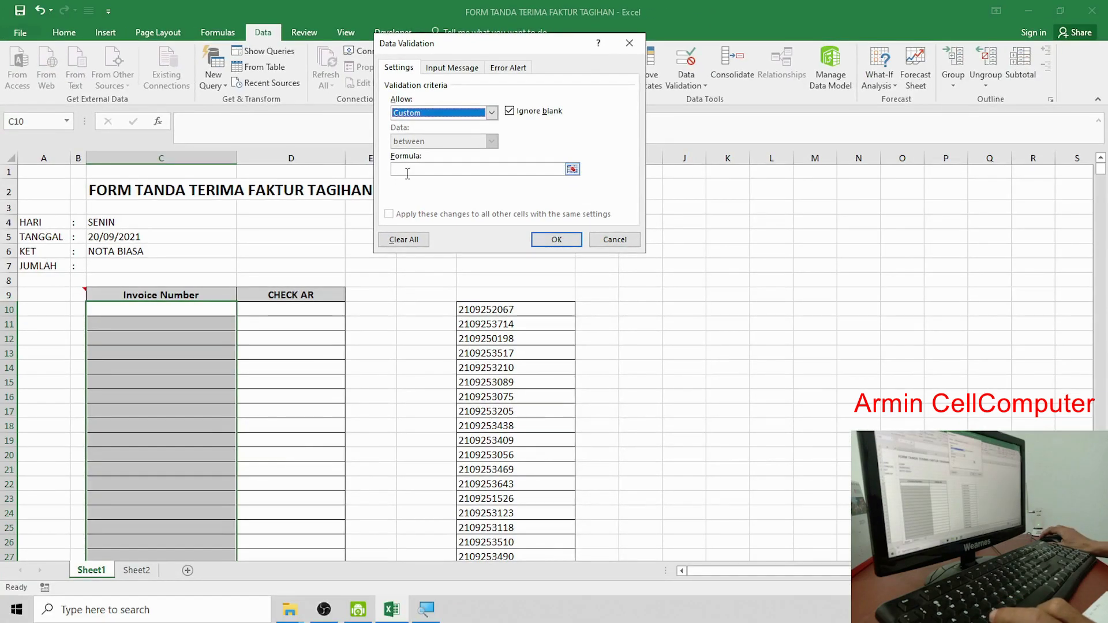
Enter the validation formula =COUNTIF($C$10:$C$108;C10)=1 with an absolute range
{"action": "left_click", "coordinate": [407, 170]}
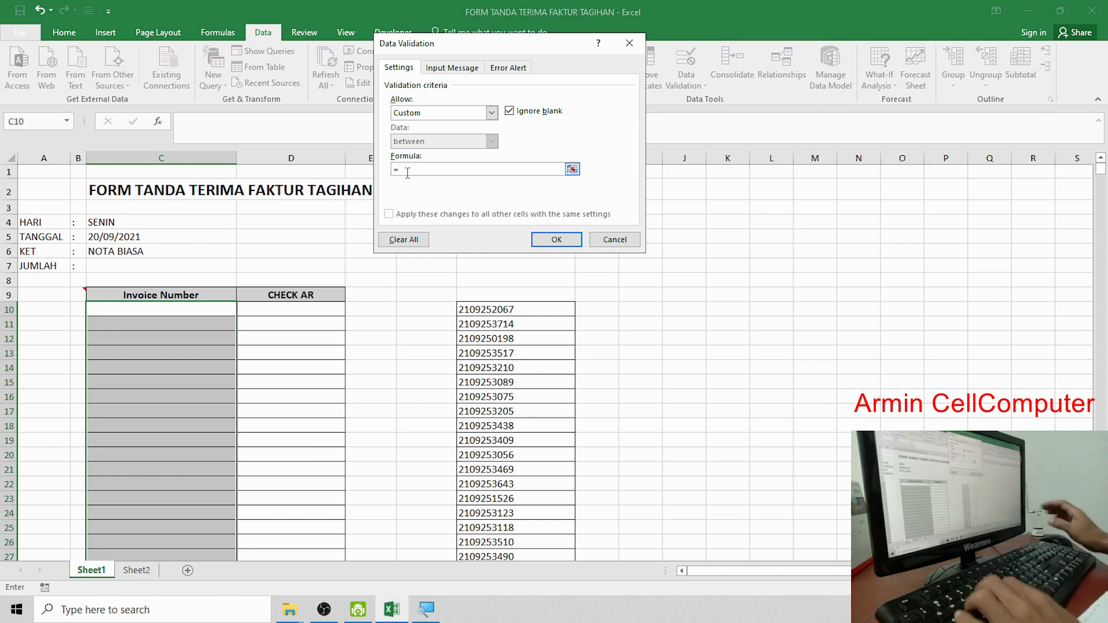
{"action": "type", "text": "=CO"}
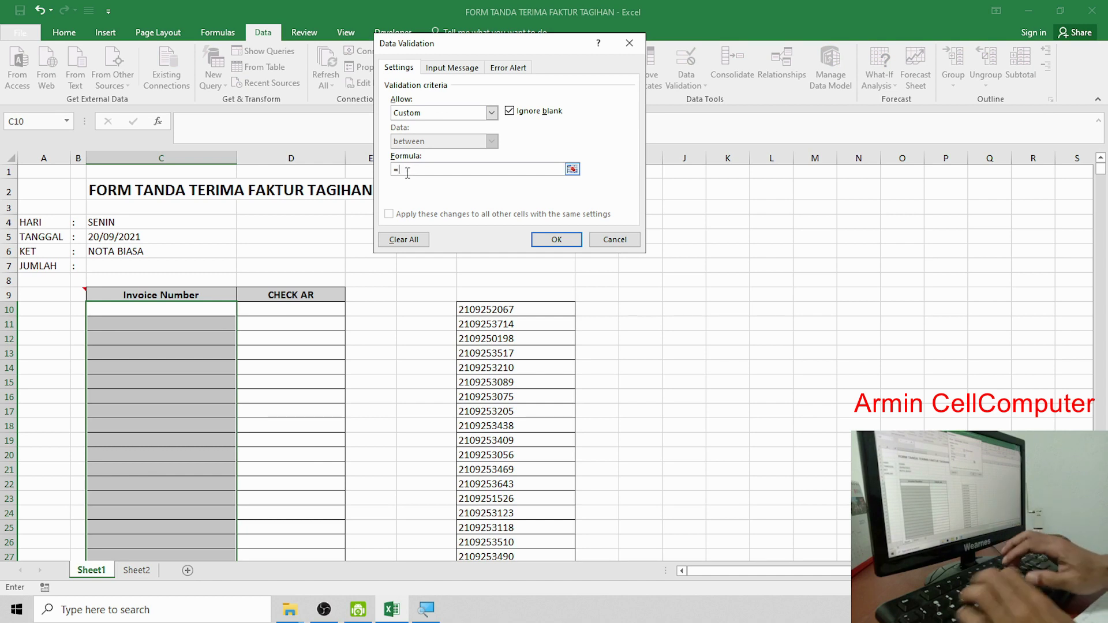
{"action": "type", "text": "UNTIF("}
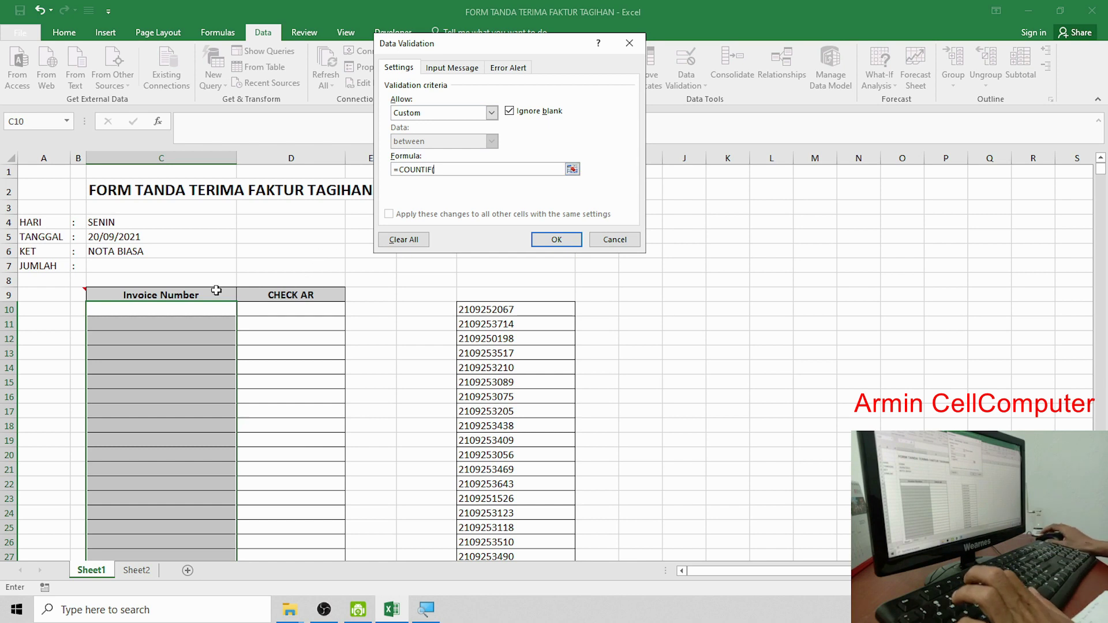
{"action": "left_click", "coordinate": [186, 309]}
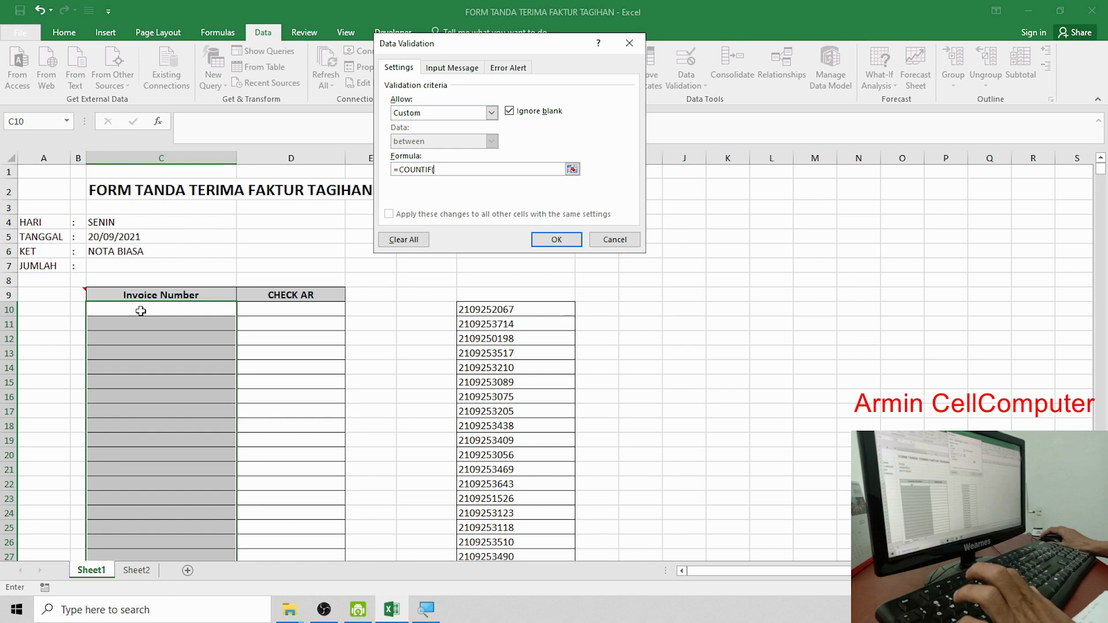
{"action": "mouse_move", "coordinate": [140, 311]}
{"action": "left_mouse_down"}
{"action": "mouse_move", "coordinate": [142, 593]}
{"action": "mouse_move", "coordinate": [153, 365]}
{"action": "left_mouse_up"}
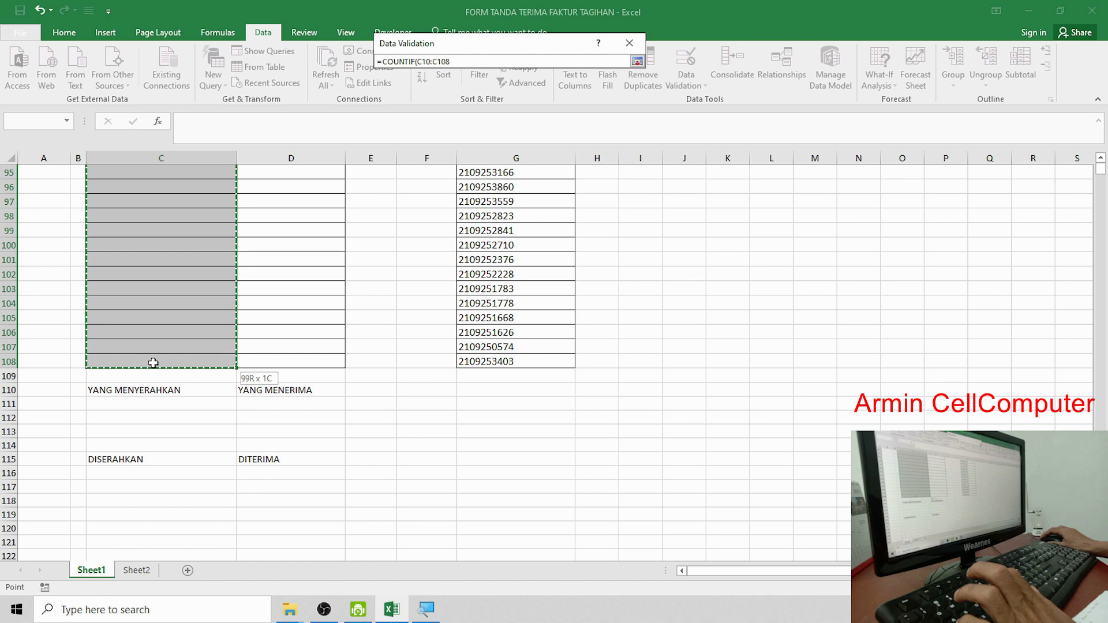
{"action": "left_click_drag", "start_coordinate": [153, 363], "coordinate": [153, 362]}
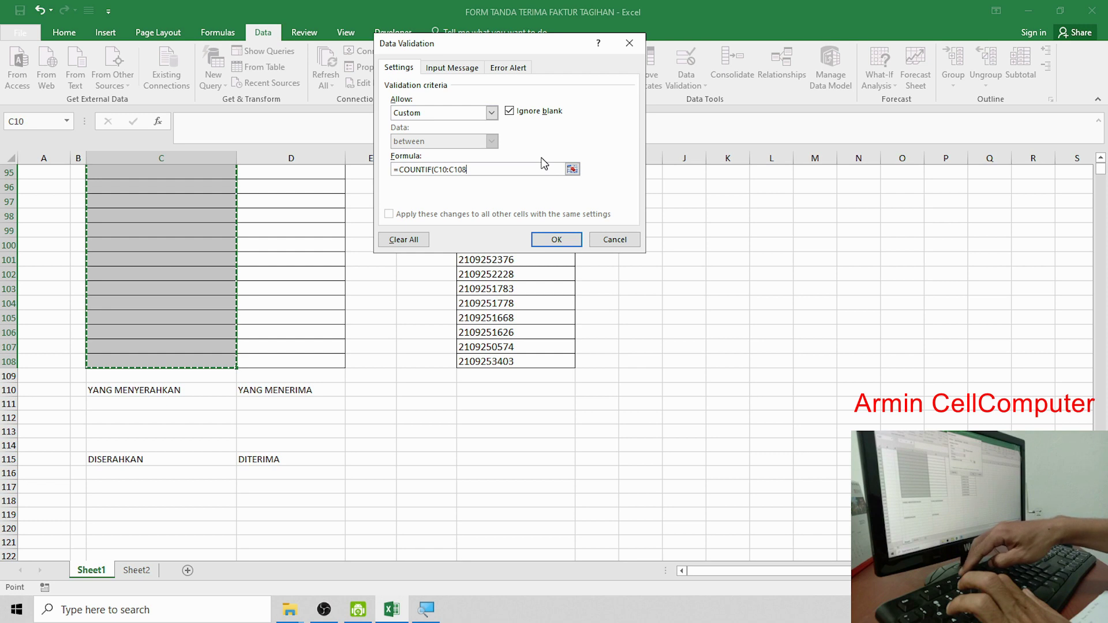
{"action": "key", "text": "F4"}
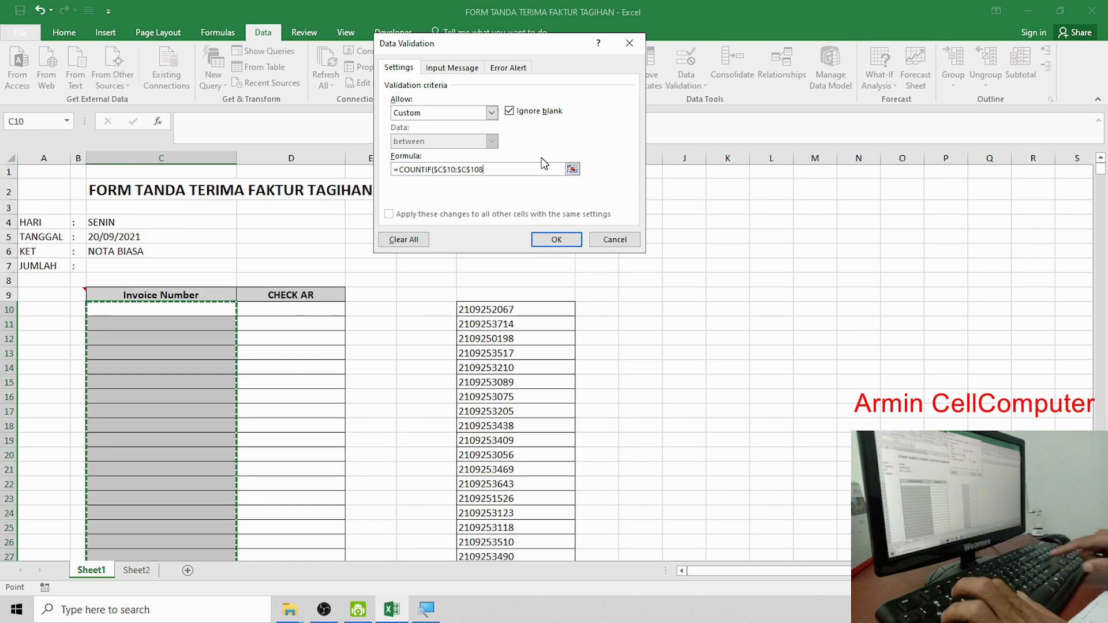
{"action": "type", "text": ";"}
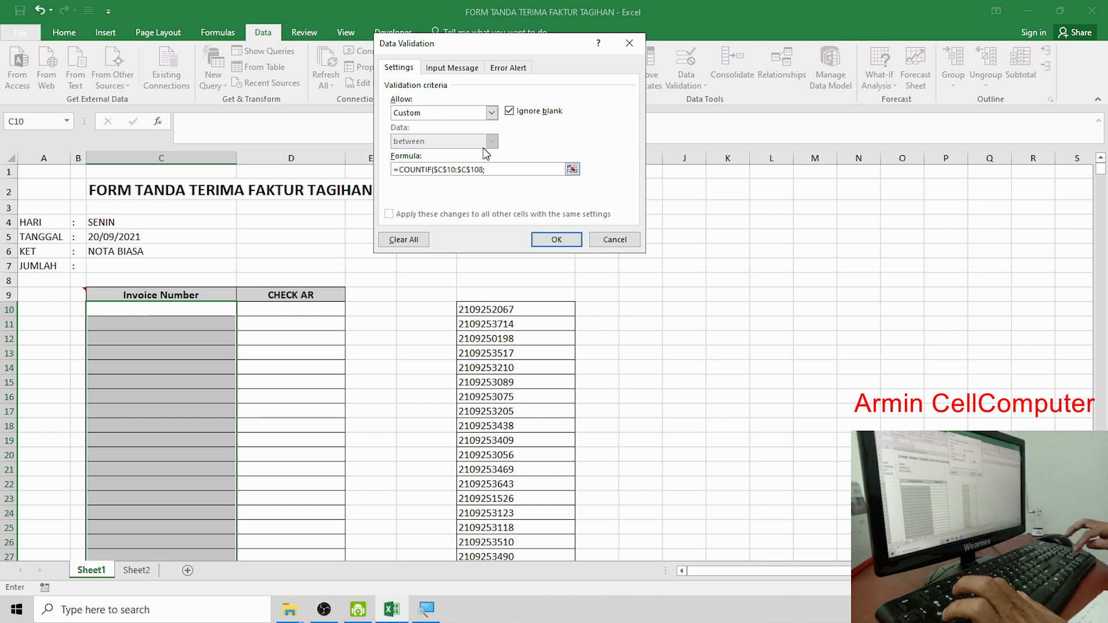
{"action": "type", "text": "C"}
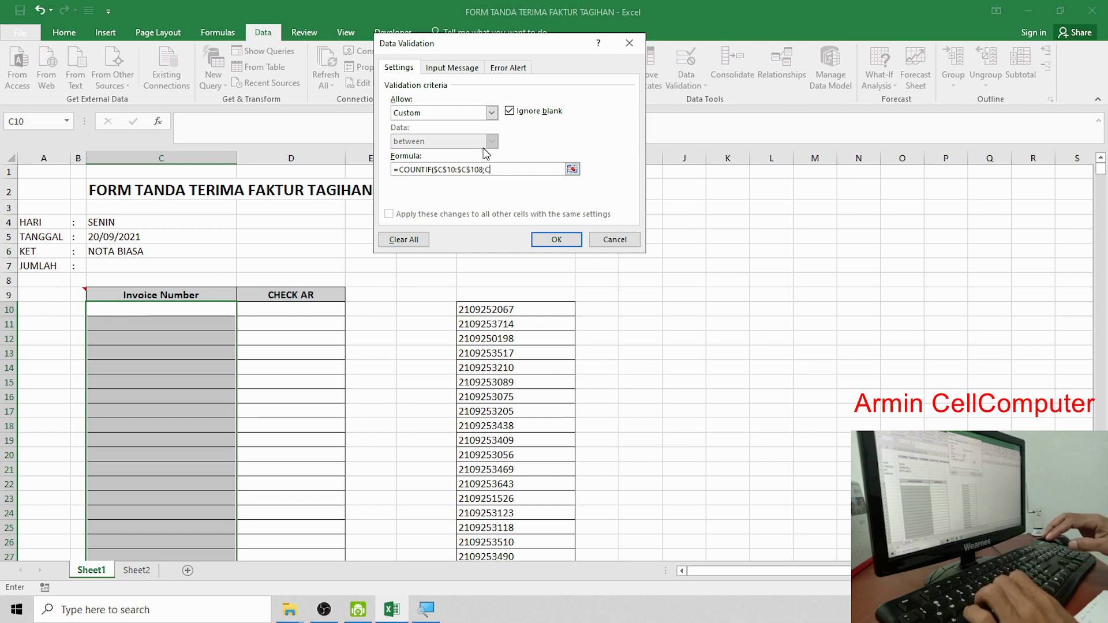
{"action": "type", "text": "10"}
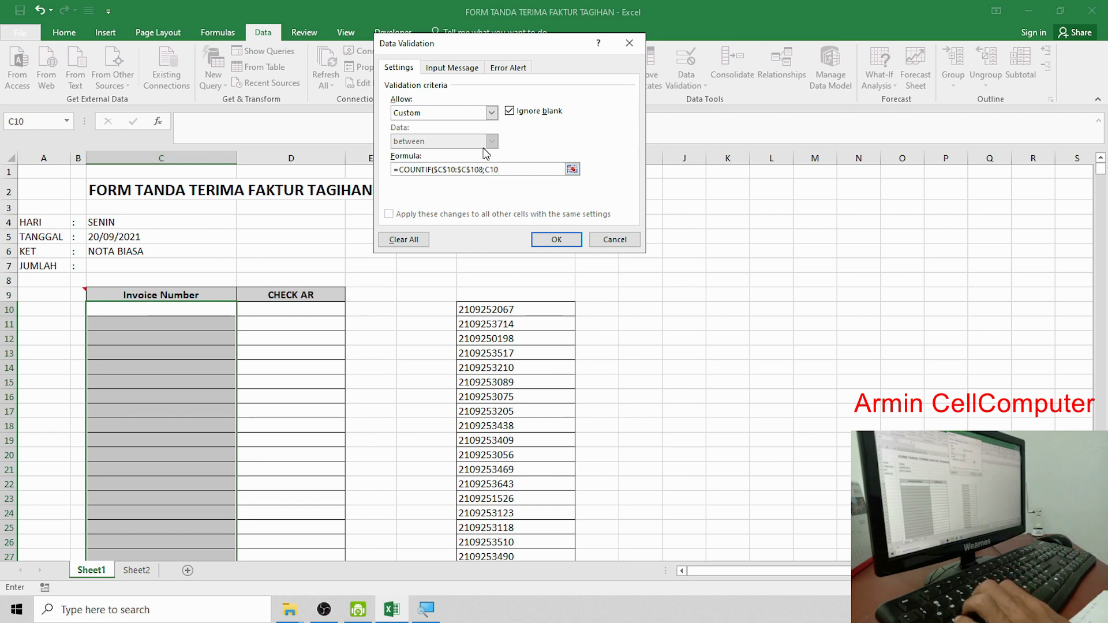
{"action": "type", "text": ")"}
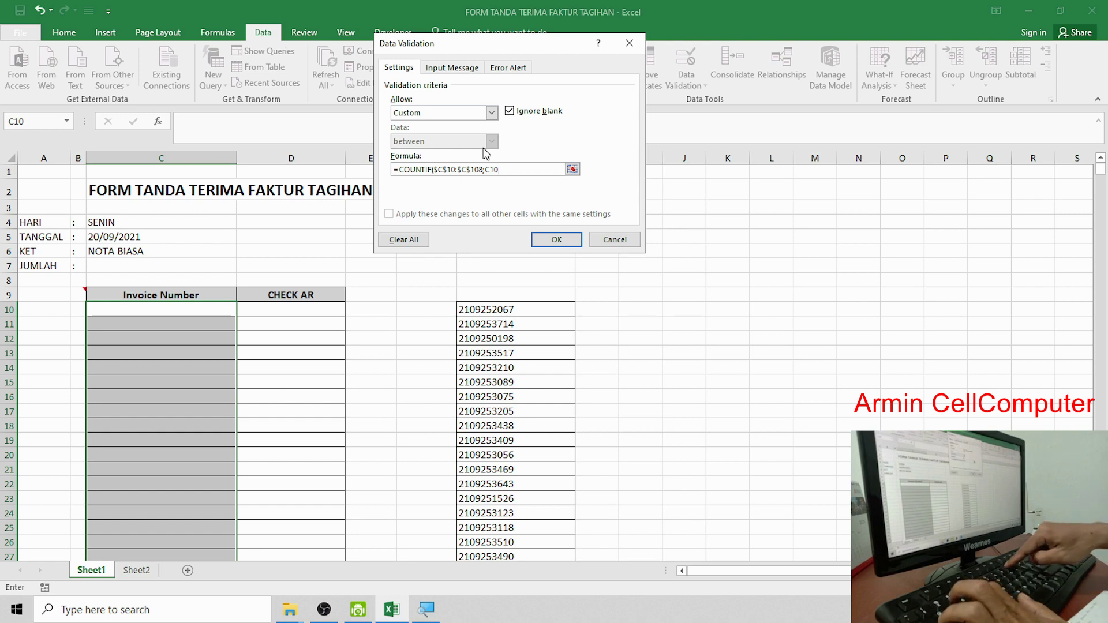
{"action": "type", "text": "="}
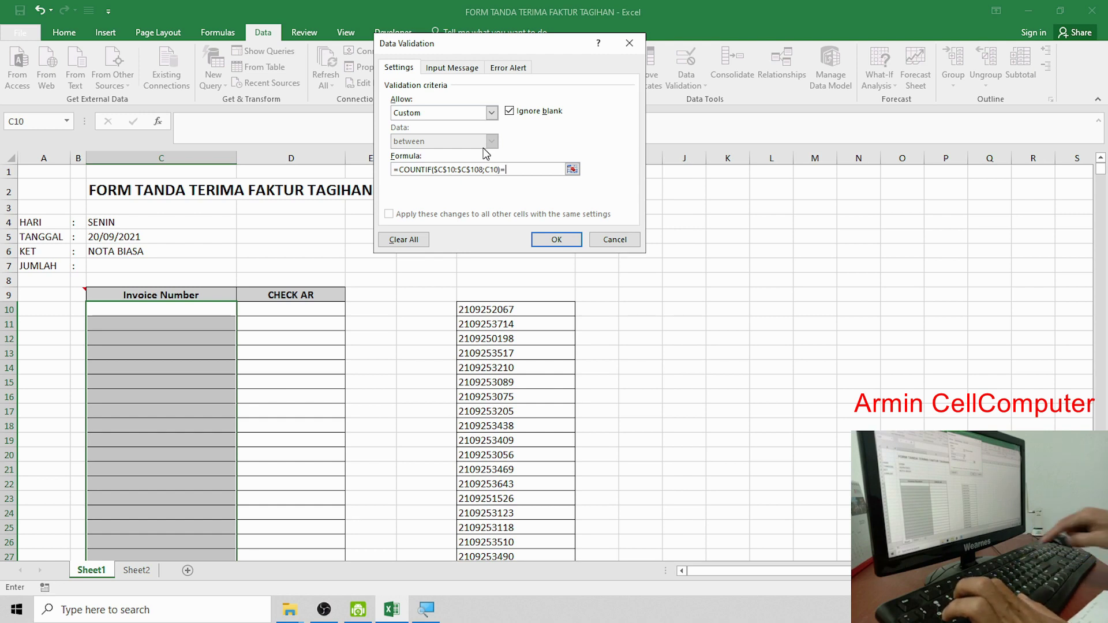
{"action": "type", "text": "1"}
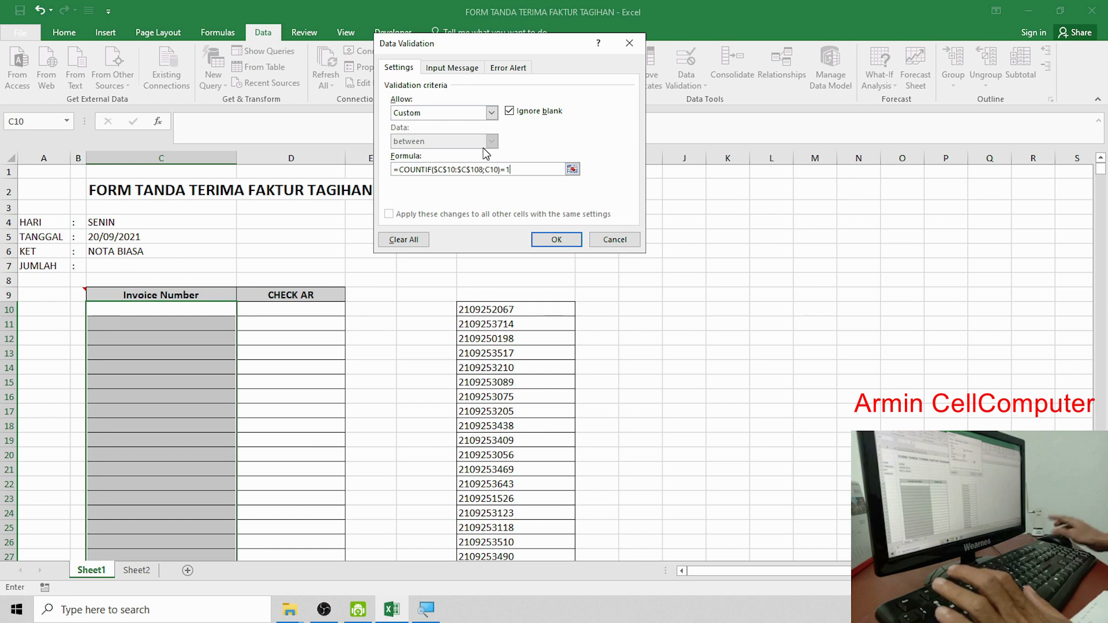
Set the error alert to Stop style with the title PERHATIAN
{"action": "left_click", "coordinate": [518, 72]}
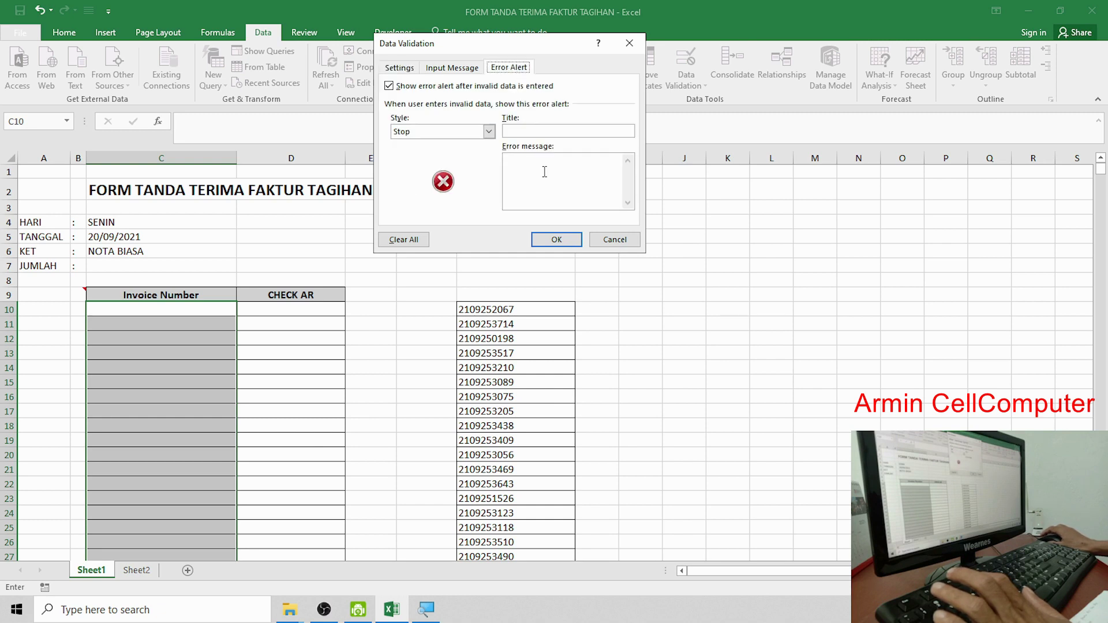
{"action": "left_click", "coordinate": [488, 132]}
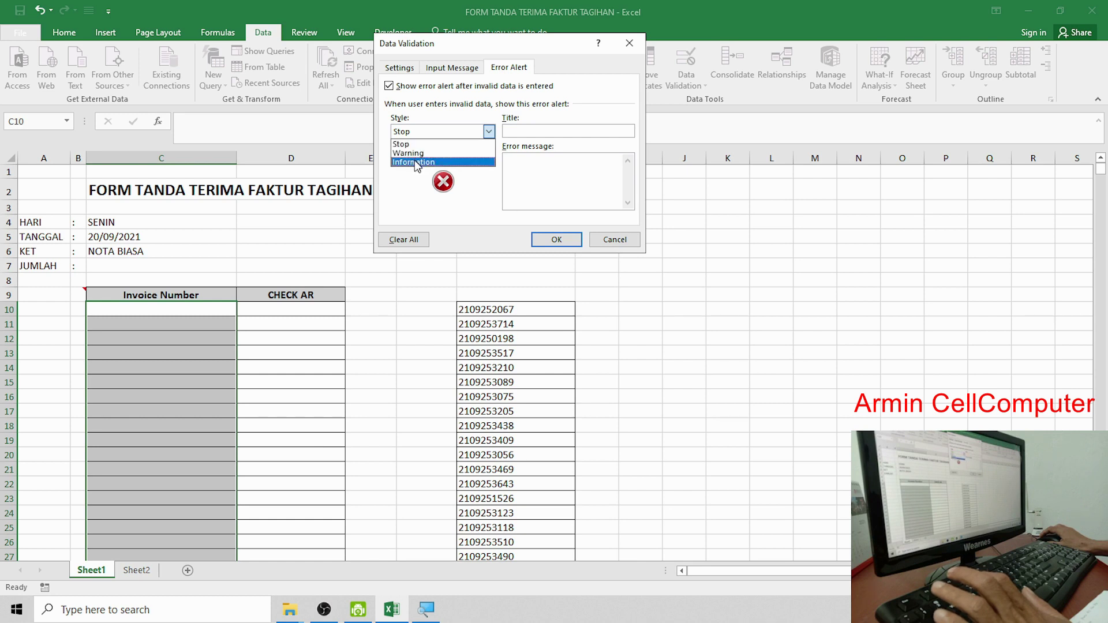
{"action": "left_click", "coordinate": [417, 144]}
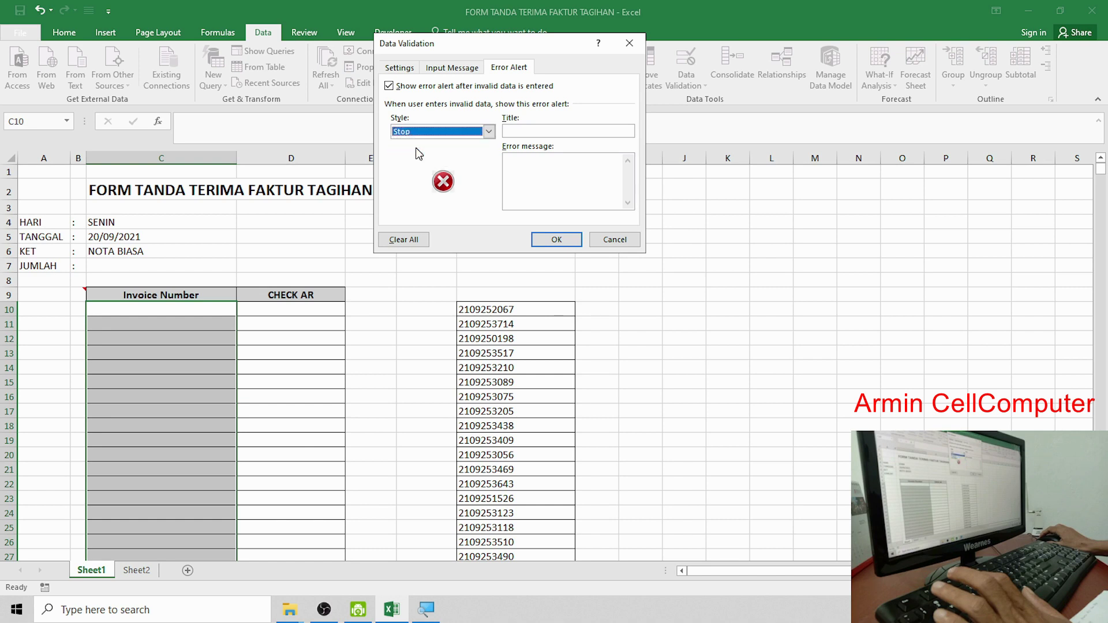
{"action": "left_click", "coordinate": [529, 132]}
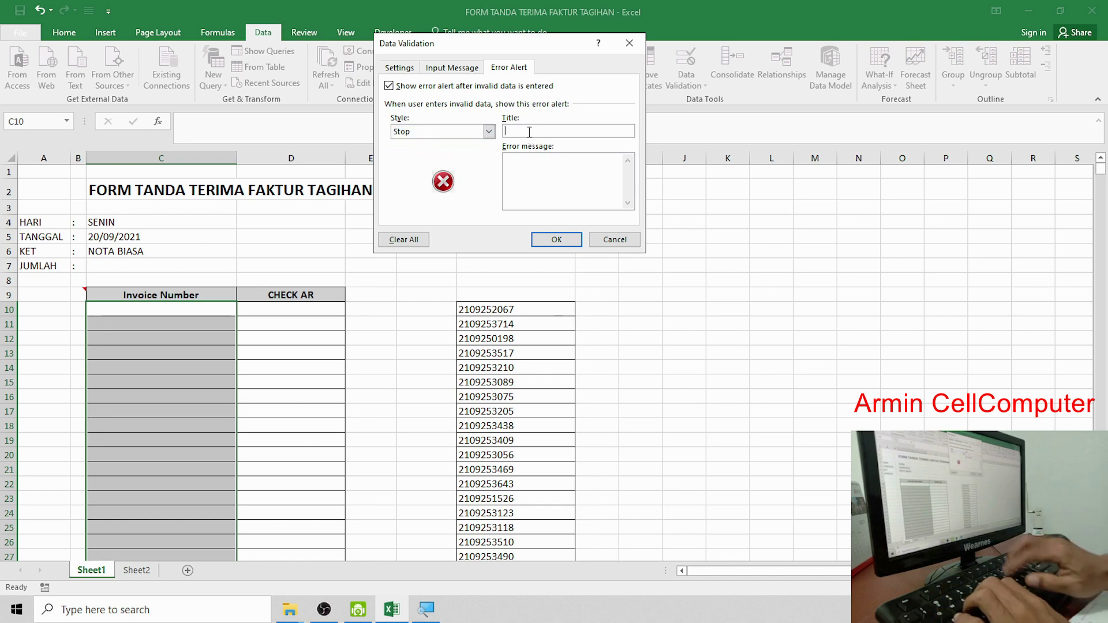
{"action": "type", "text": "PERHATIAN"}
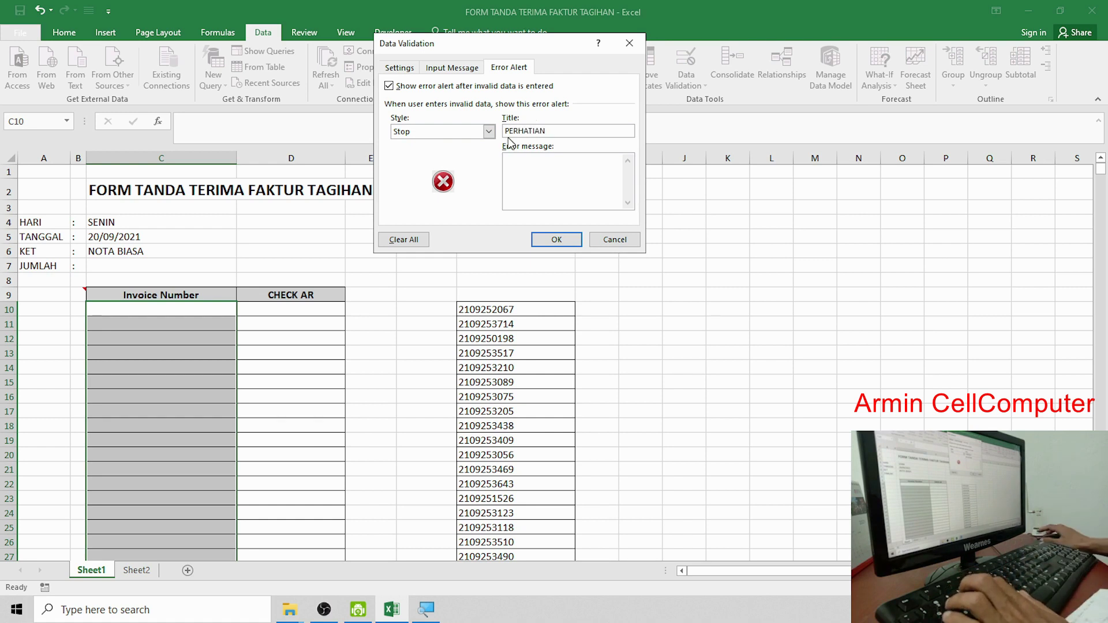
Write the error message 'Nomor yang anda input sudah ada, mohon input nomor yang lain.'
{"action": "left_click", "coordinate": [509, 168]}
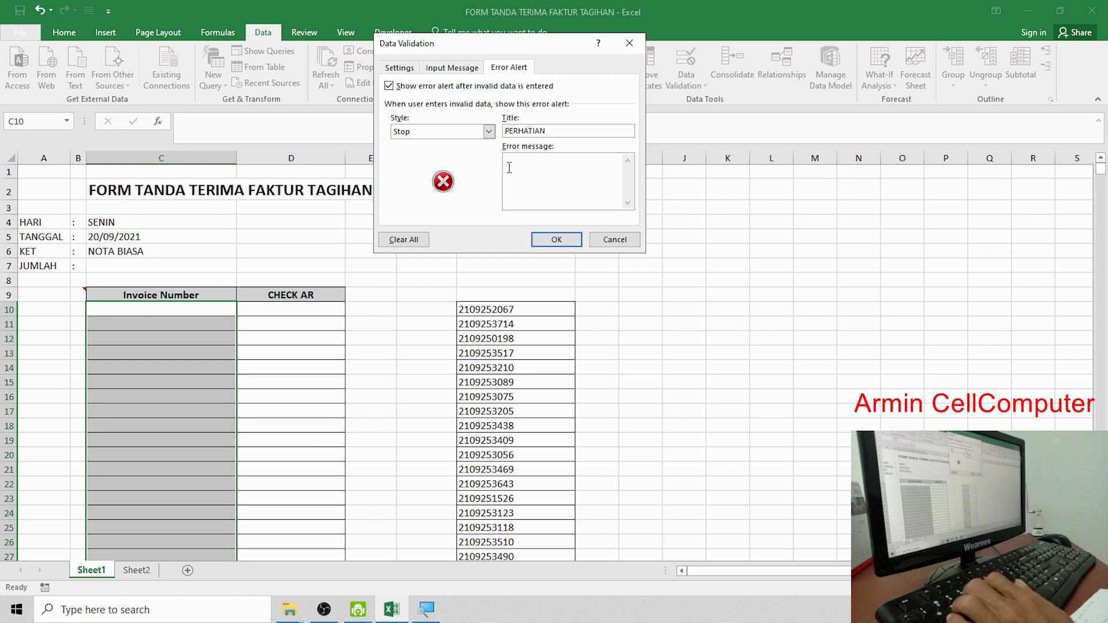
{"action": "type", "text": "="}
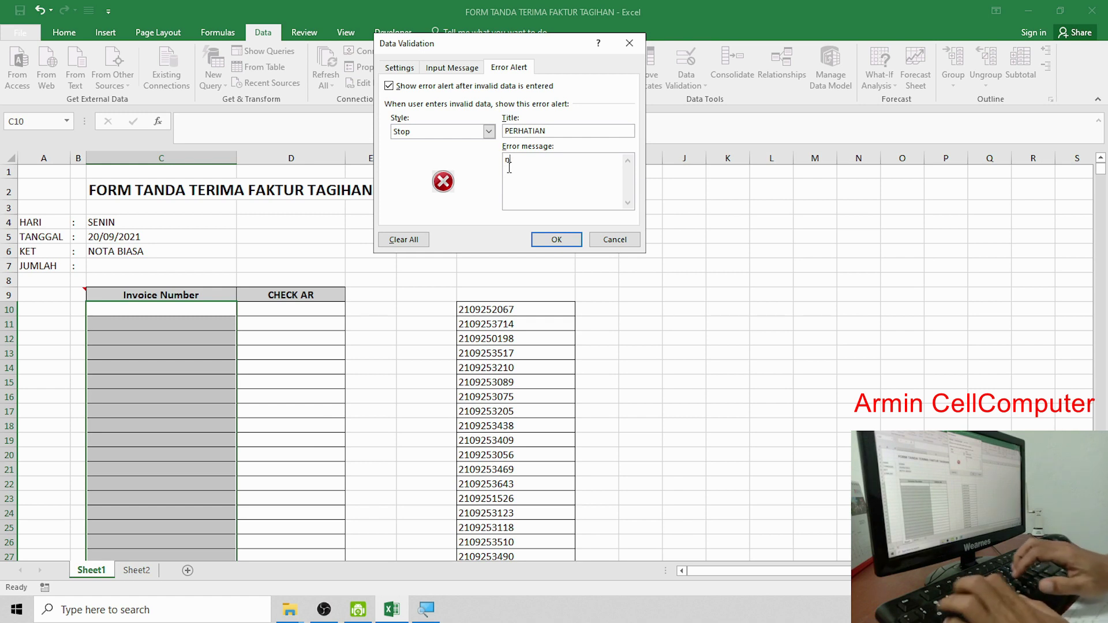
{"action": "key", "text": "BackSpace"}
{"action": "type", "text": "Nomo"}
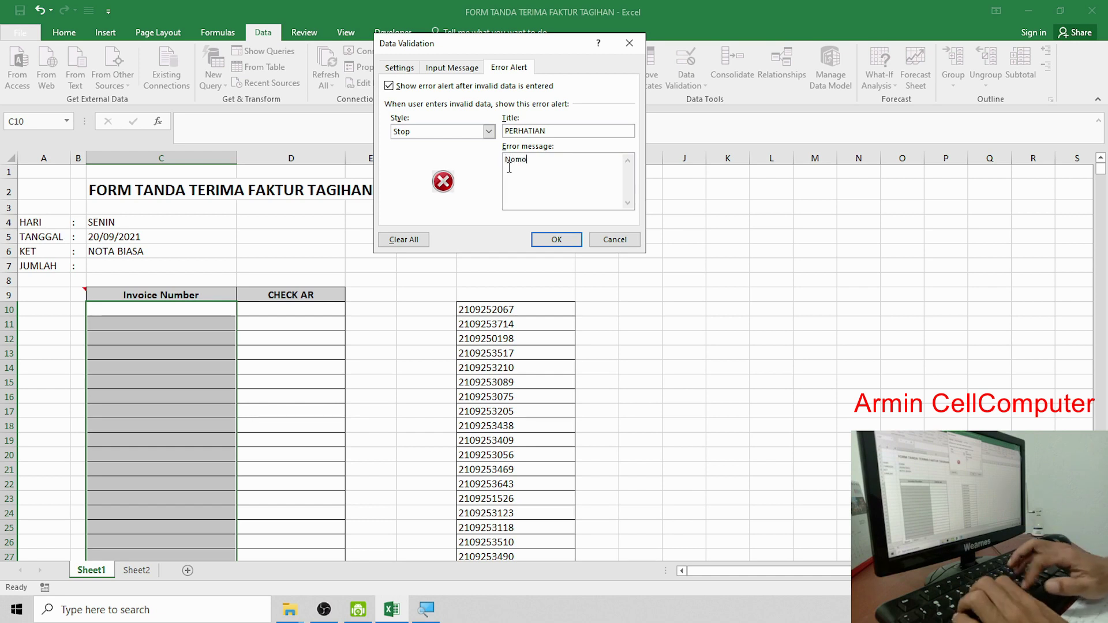
{"action": "type", "text": "r yang adan "}
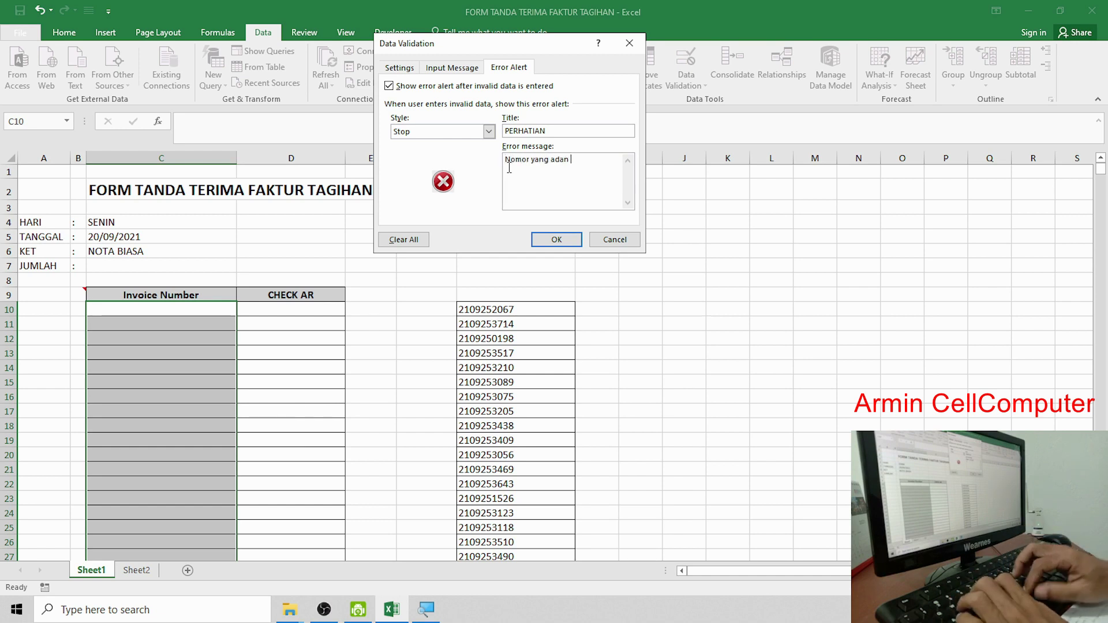
{"action": "key", "text": "BackSpace"}
{"action": "key", "text": "BackSpace"}
{"action": "key", "text": "BackSpace"}
{"action": "key", "text": "BackSpace"}
{"action": "type", "text": "nda ipu"}
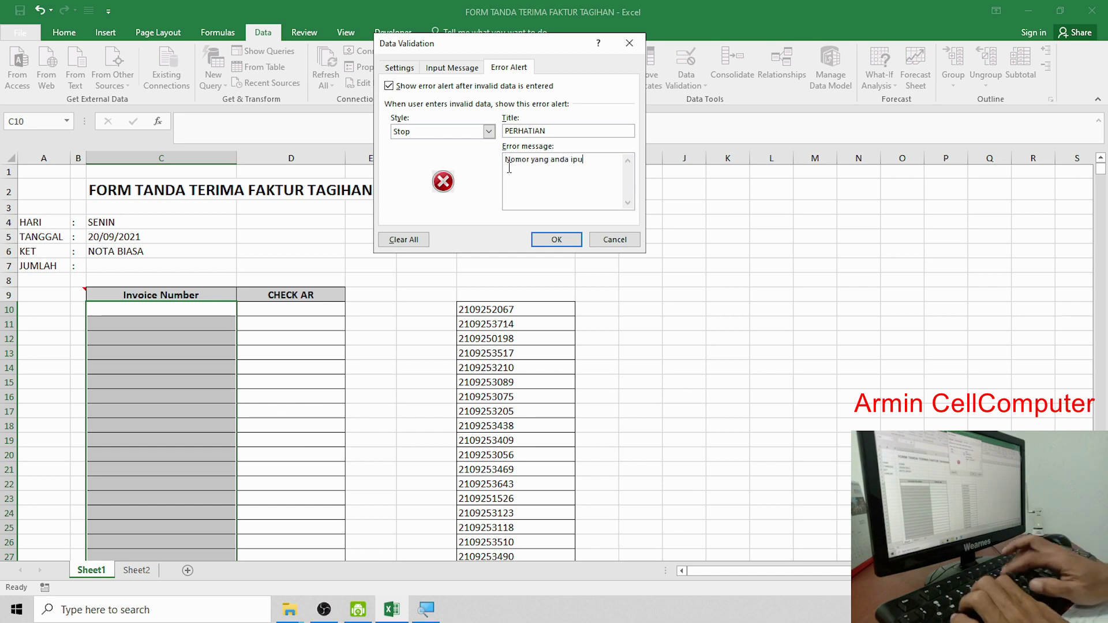
{"action": "key", "text": "BackSpace"}
{"action": "key", "text": "BackSpace"}
{"action": "type", "text": "nput"}
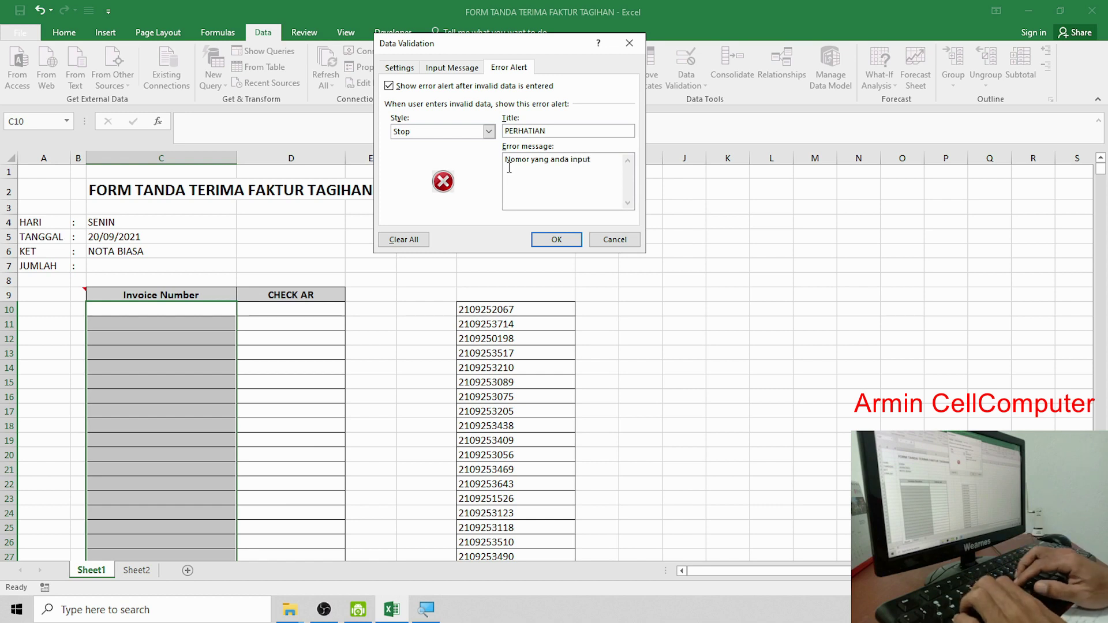
{"action": "type", "text": " sudah ada, "}
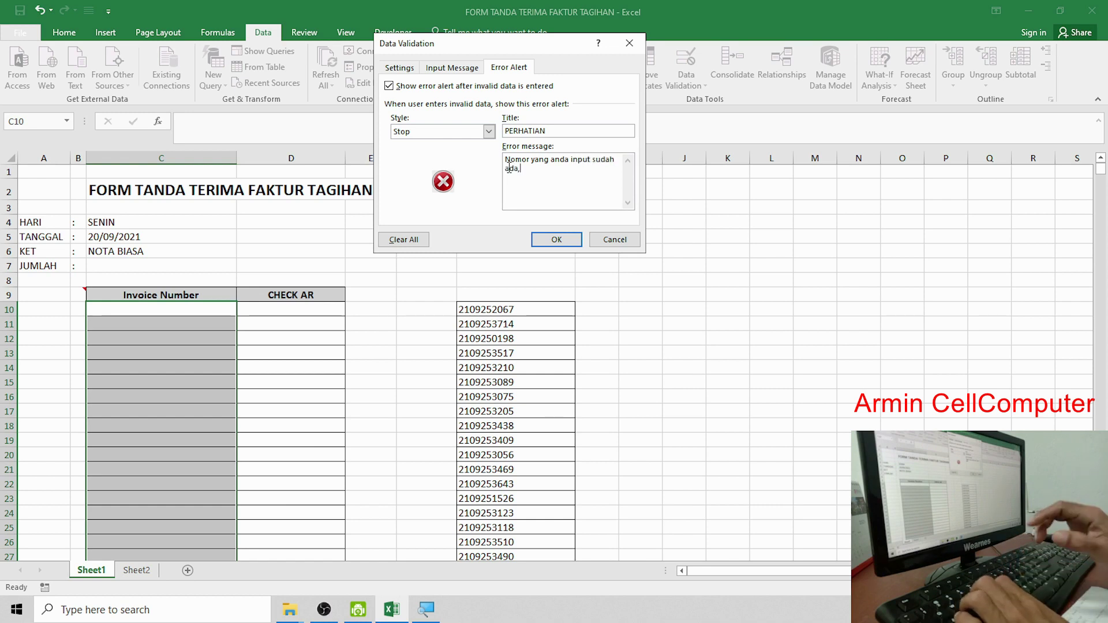
{"action": "type", "text": "moho"}
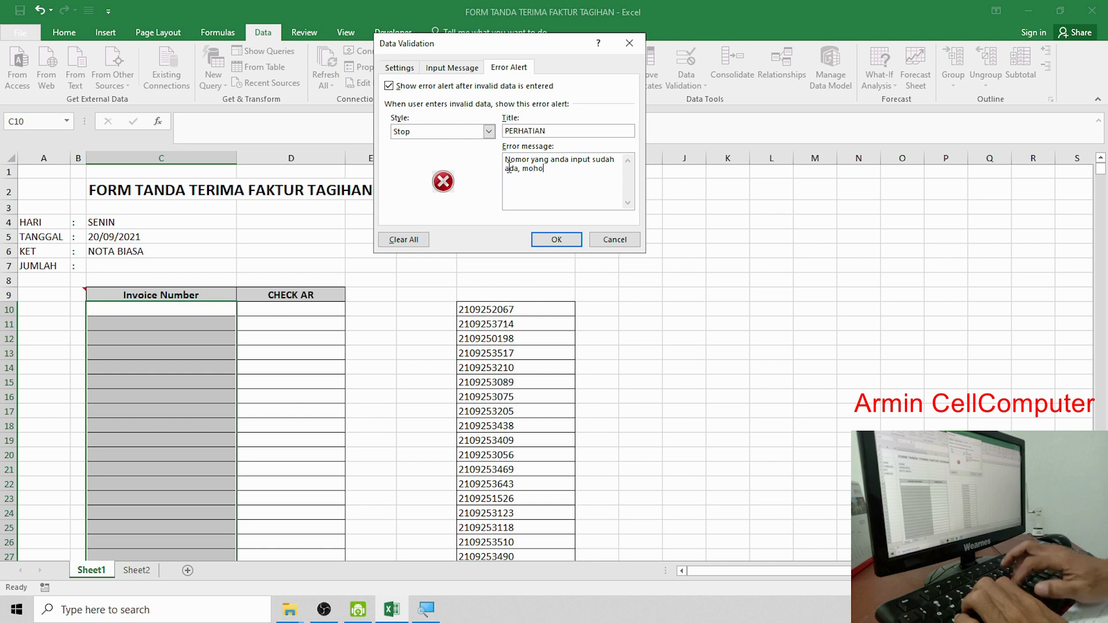
{"action": "type", "text": "n input nomor"}
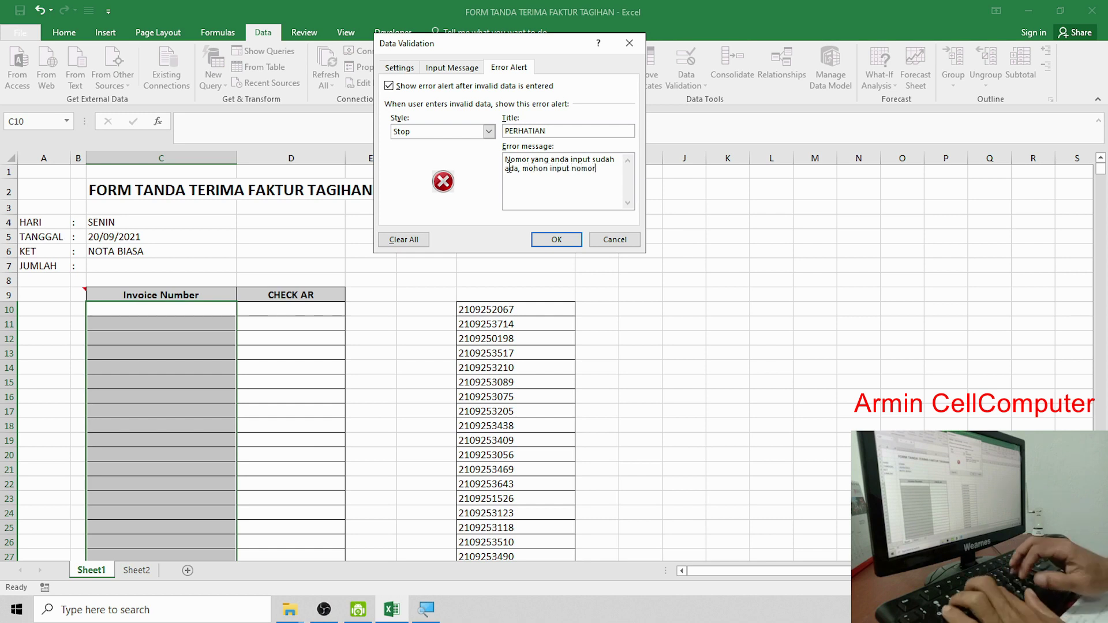
{"action": "type", "text": " yang lain"}
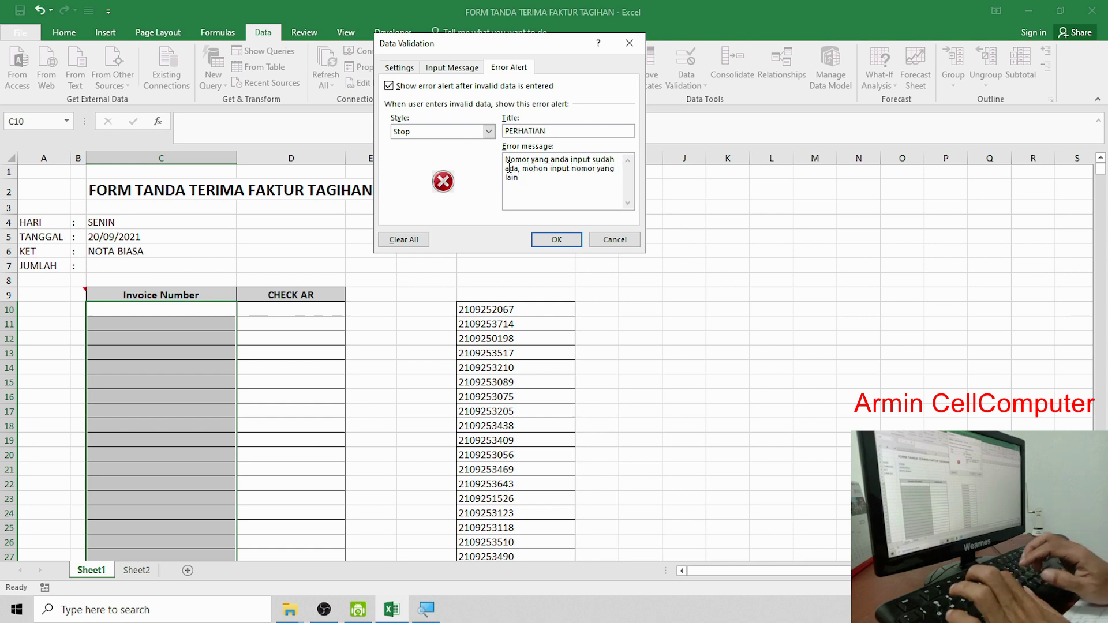
{"action": "type", "text": "..."}
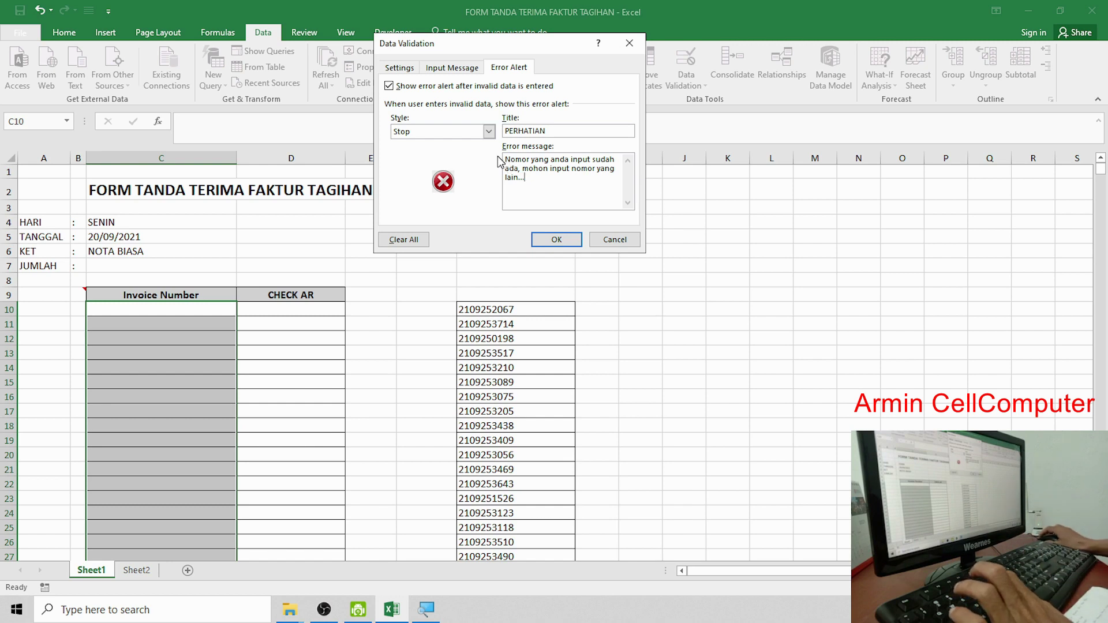
Apply the validation rule and go back to cell C10
{"action": "left_click", "coordinate": [541, 240]}
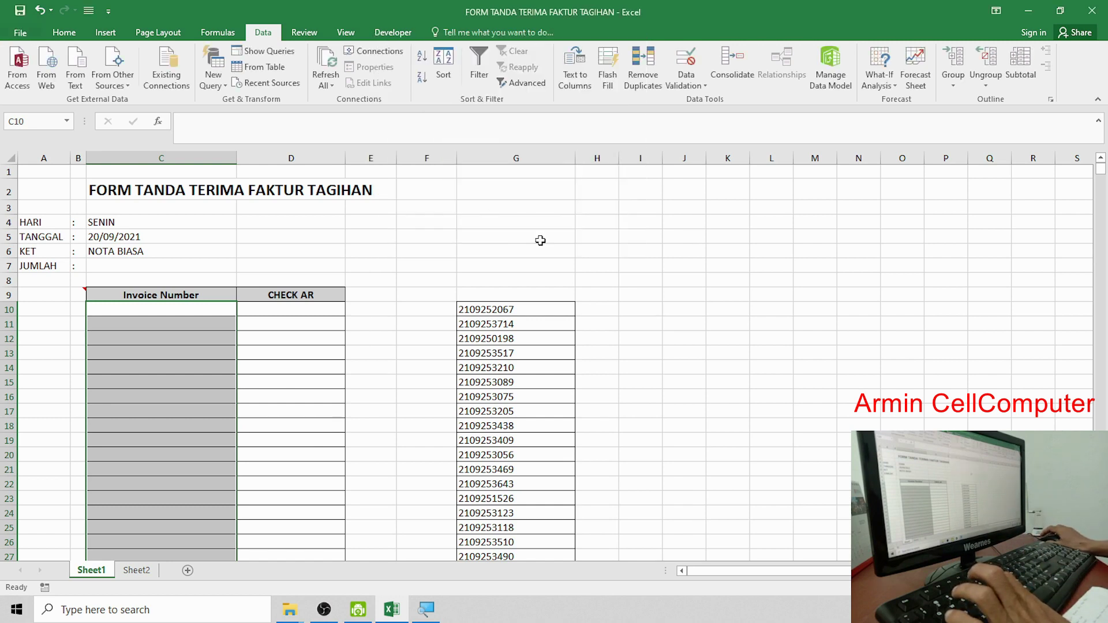
{"action": "left_click", "coordinate": [379, 353]}
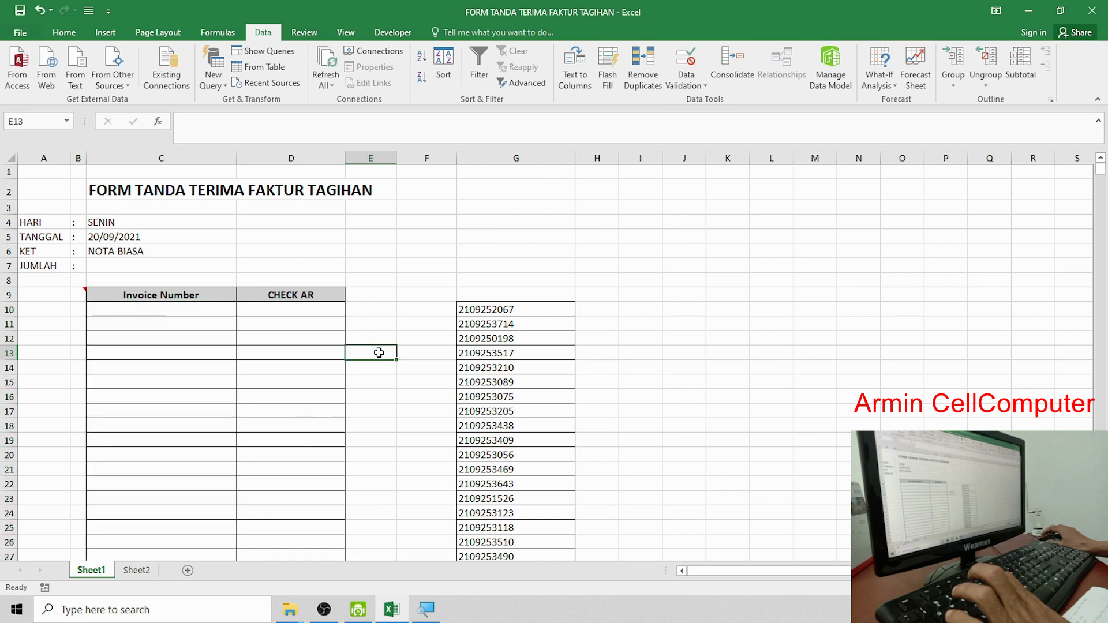
{"action": "left_click", "coordinate": [188, 310]}
{"action": "scroll", "coordinate": [295, 383], "scroll_direction": "down", "scroll_amount": 2}
{"action": "left_click", "coordinate": [185, 302]}
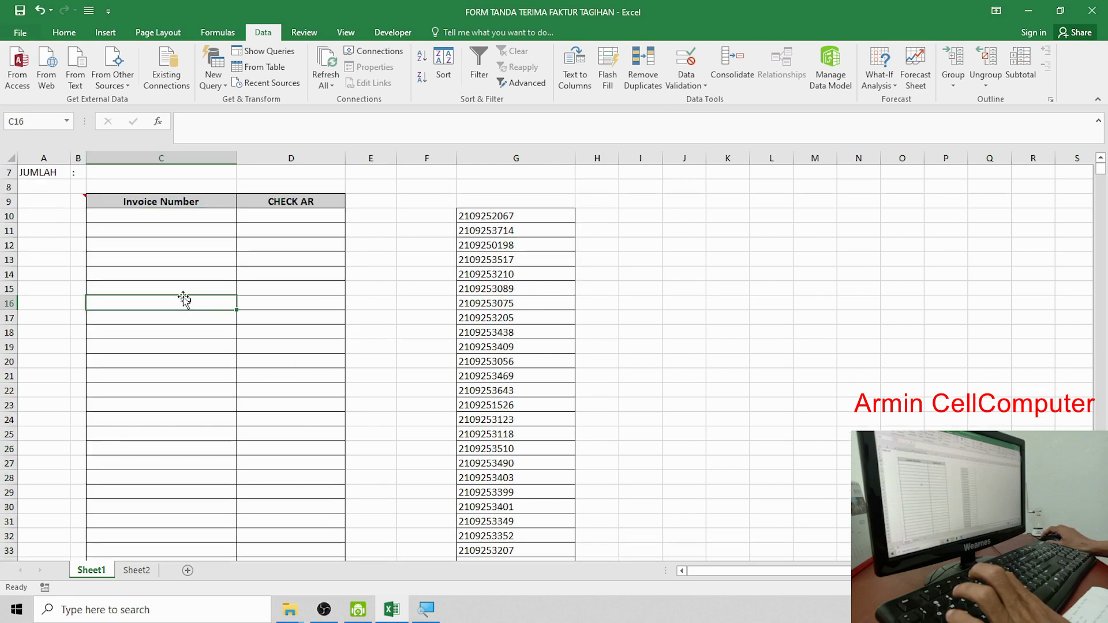
{"action": "left_click", "coordinate": [175, 220]}
{"action": "left_click", "coordinate": [471, 217]}
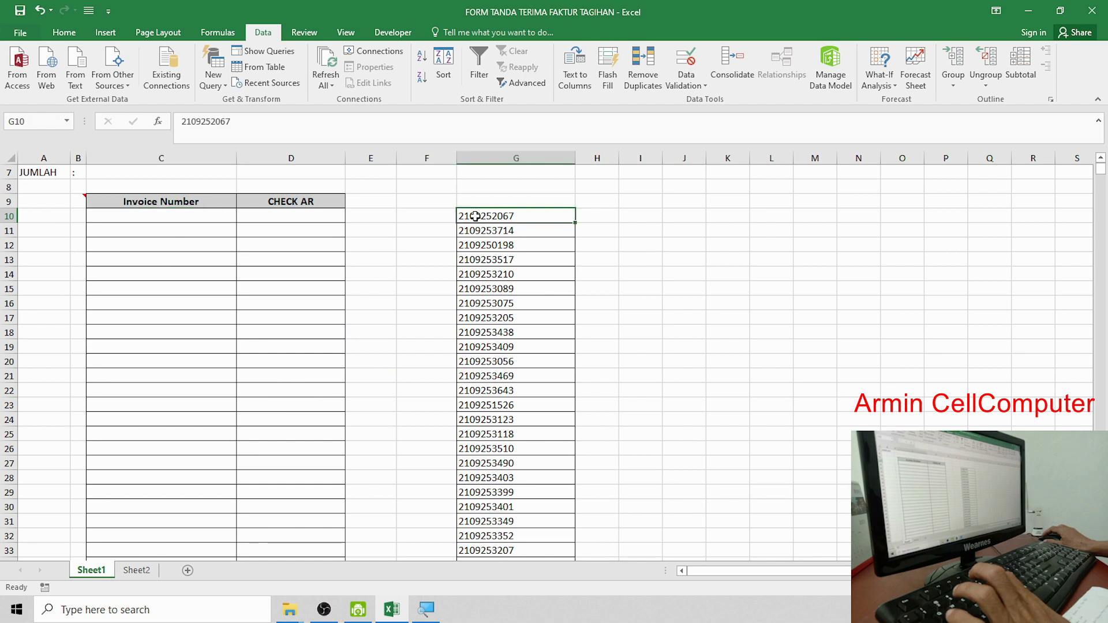
{"action": "left_click", "coordinate": [137, 217]}
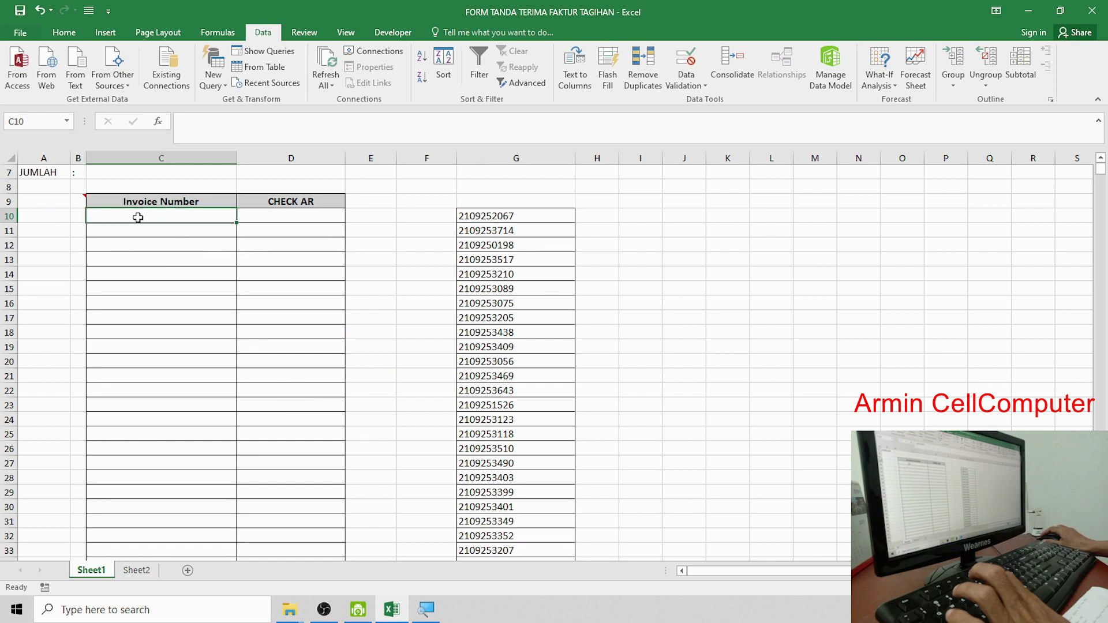
{"action": "type", "text": "210"}
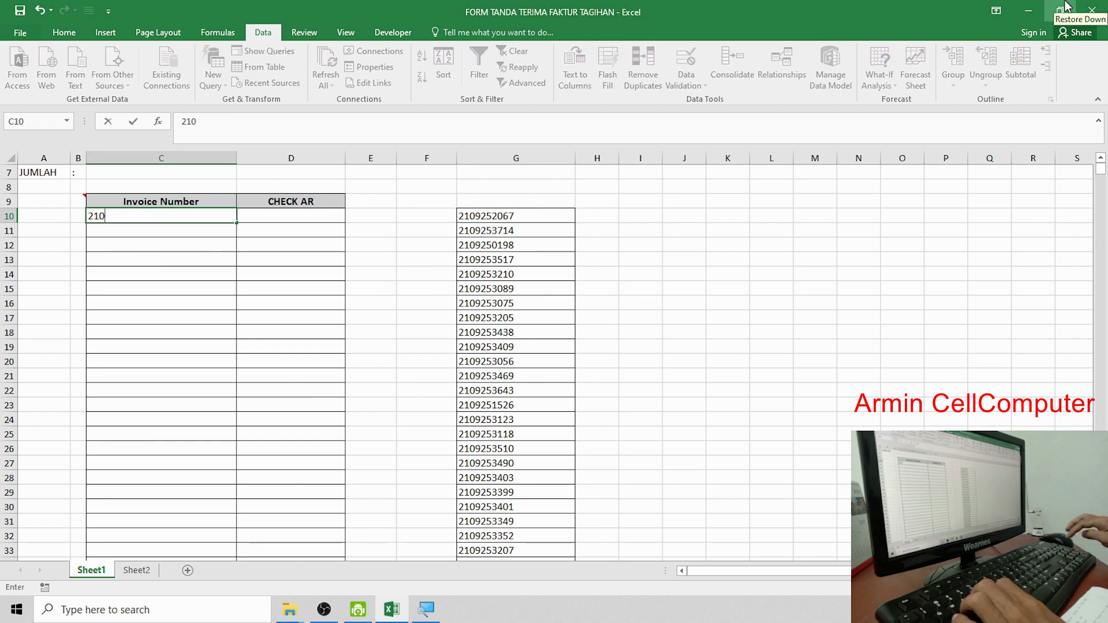
{"action": "type", "text": "9252"}
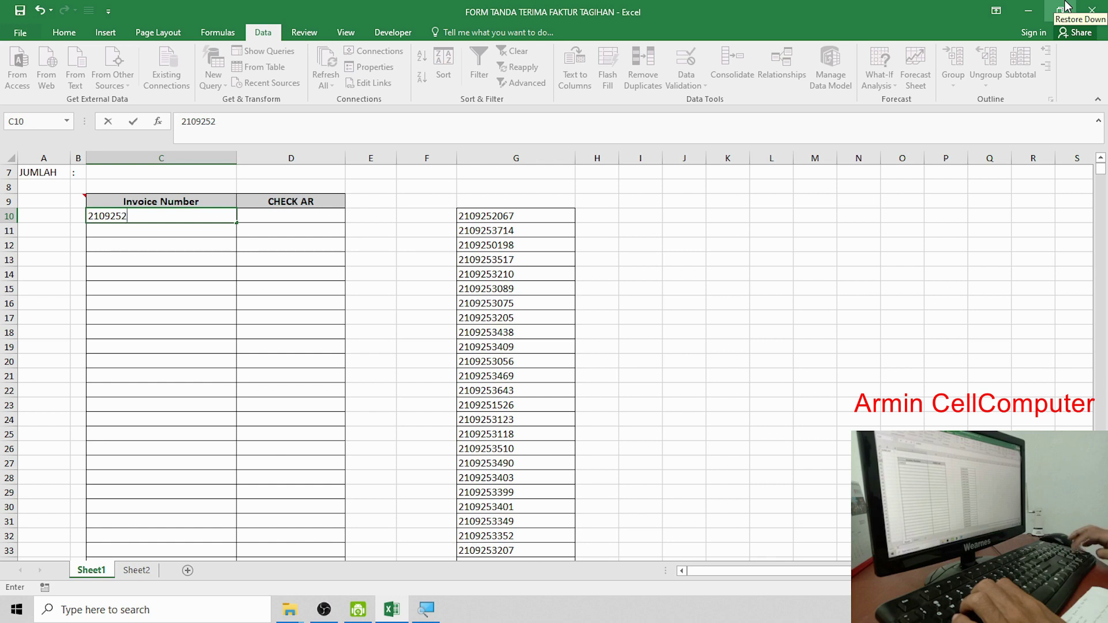
{"action": "type", "text": "067"}
{"action": "key", "text": "Return"}
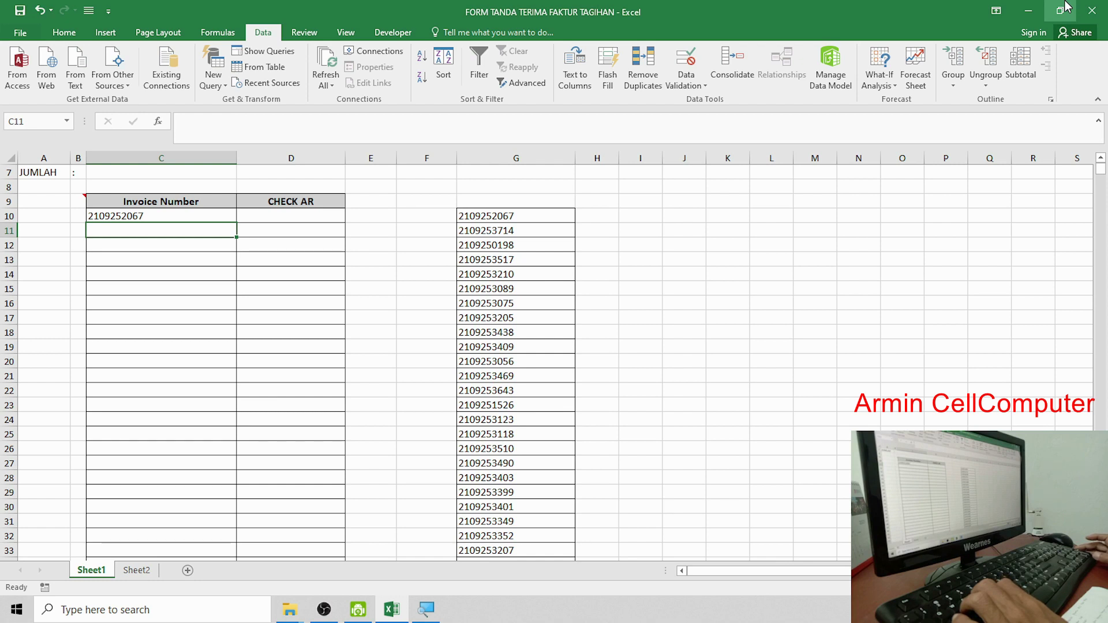
{"action": "type", "text": "2109"}
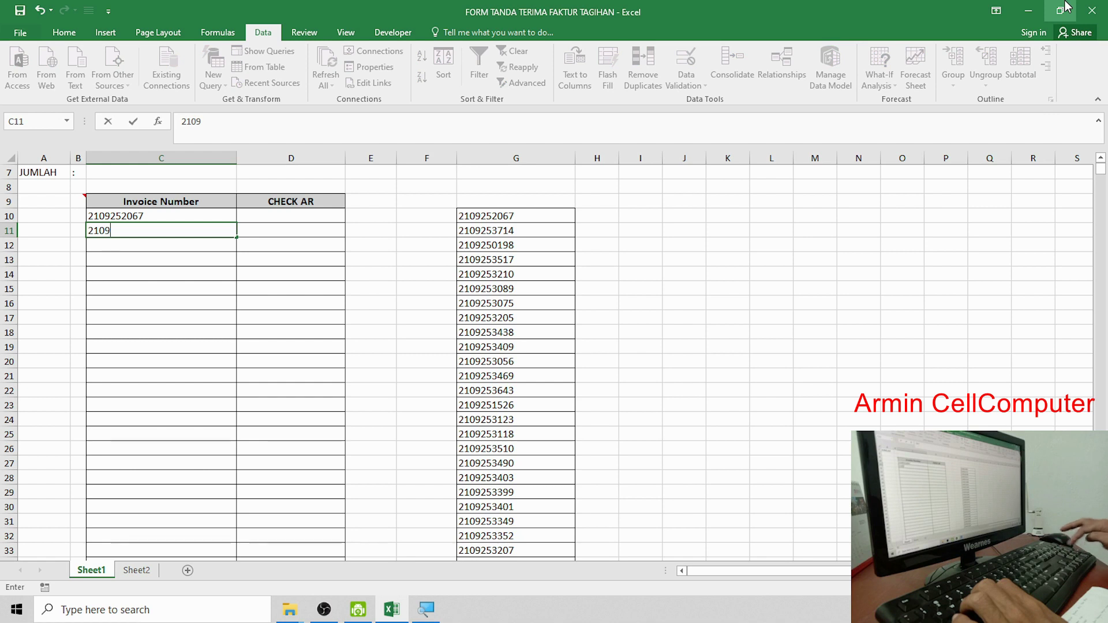
{"action": "type", "text": "25"}
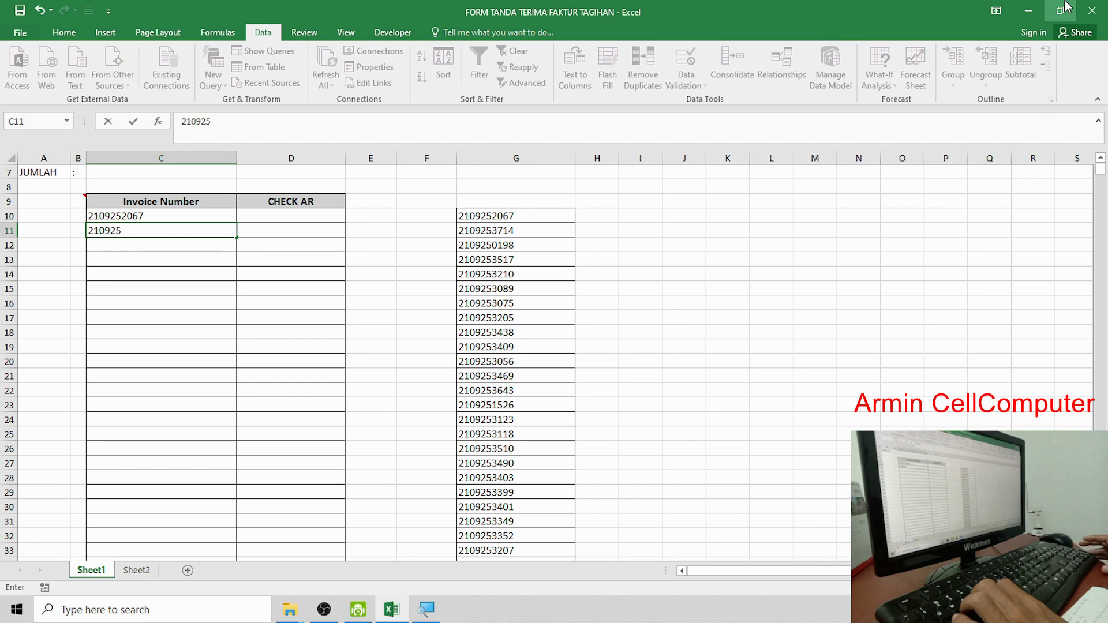
{"action": "type", "text": "2067"}
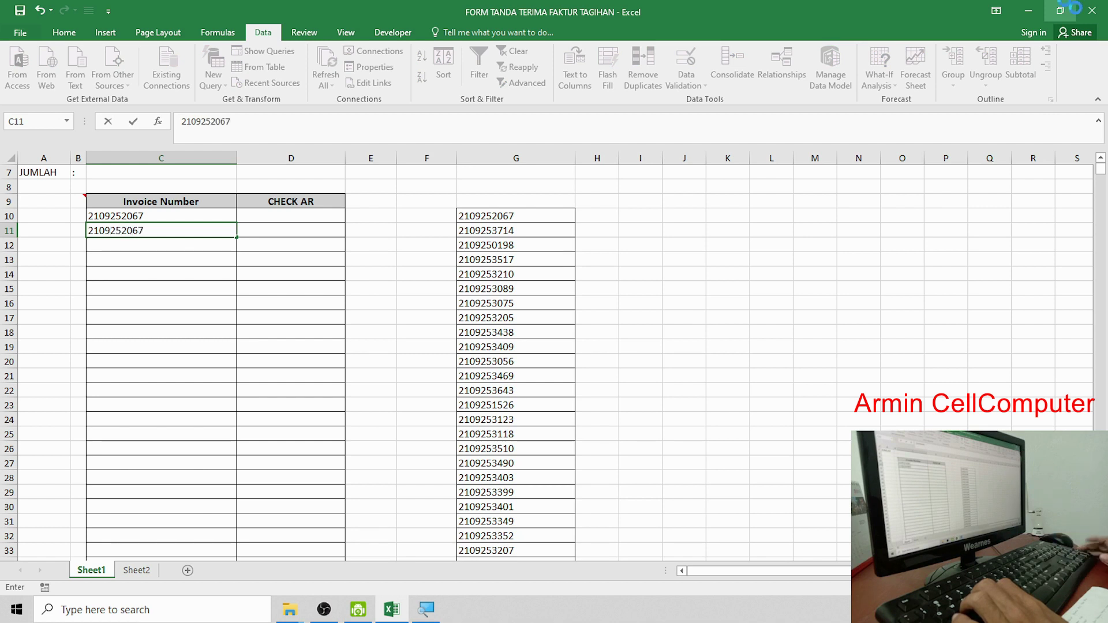
{"action": "key", "text": "Return"}
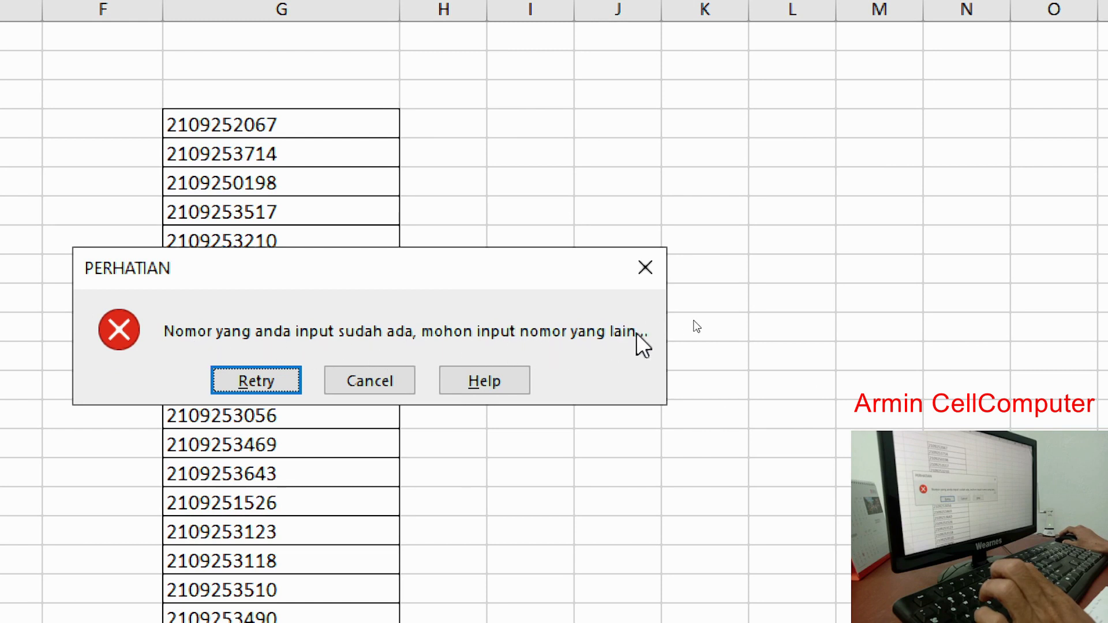
Move the PERHATIAN warning aside and cancel the duplicate entry in C11
{"action": "left_click_drag", "start_coordinate": [470, 267], "coordinate": [674, 61]}
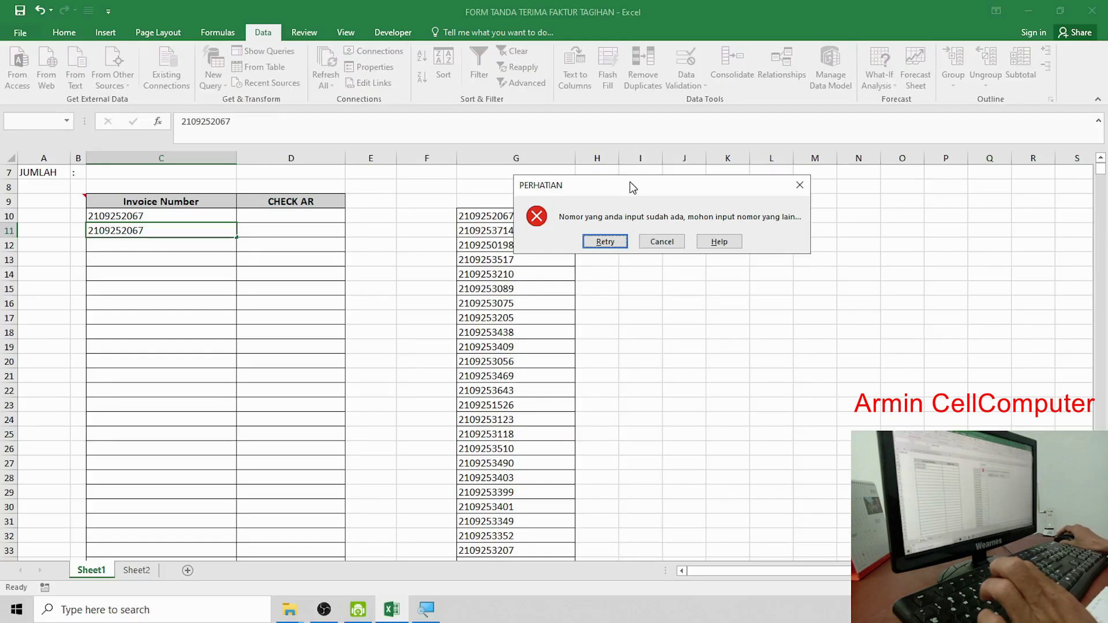
{"action": "left_click_drag", "start_coordinate": [633, 187], "coordinate": [259, 270]}
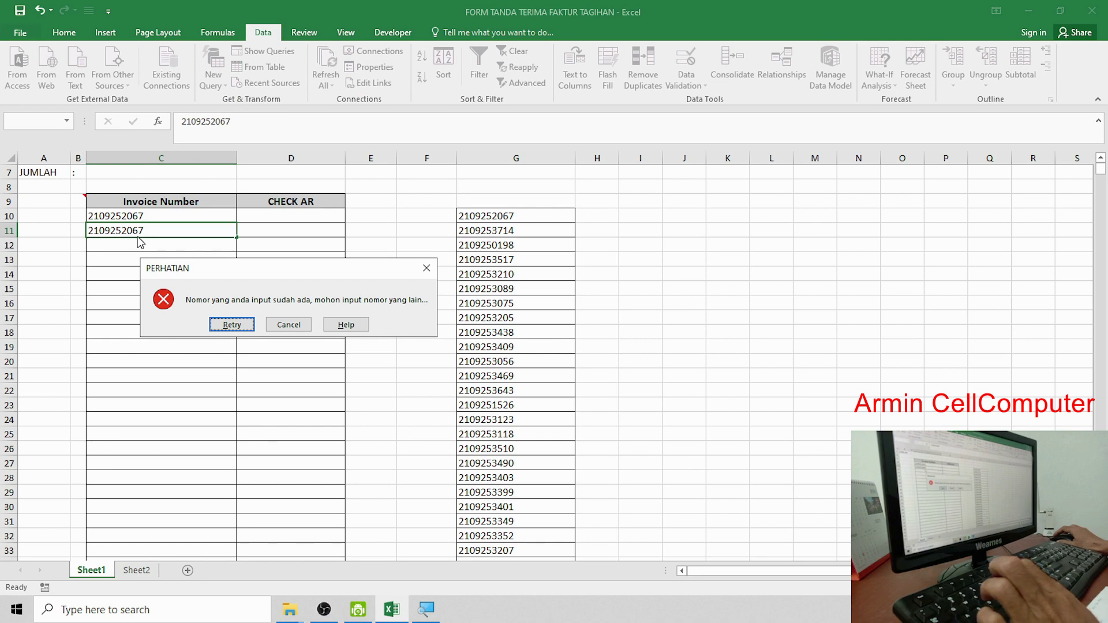
{"action": "left_click", "coordinate": [231, 324]}
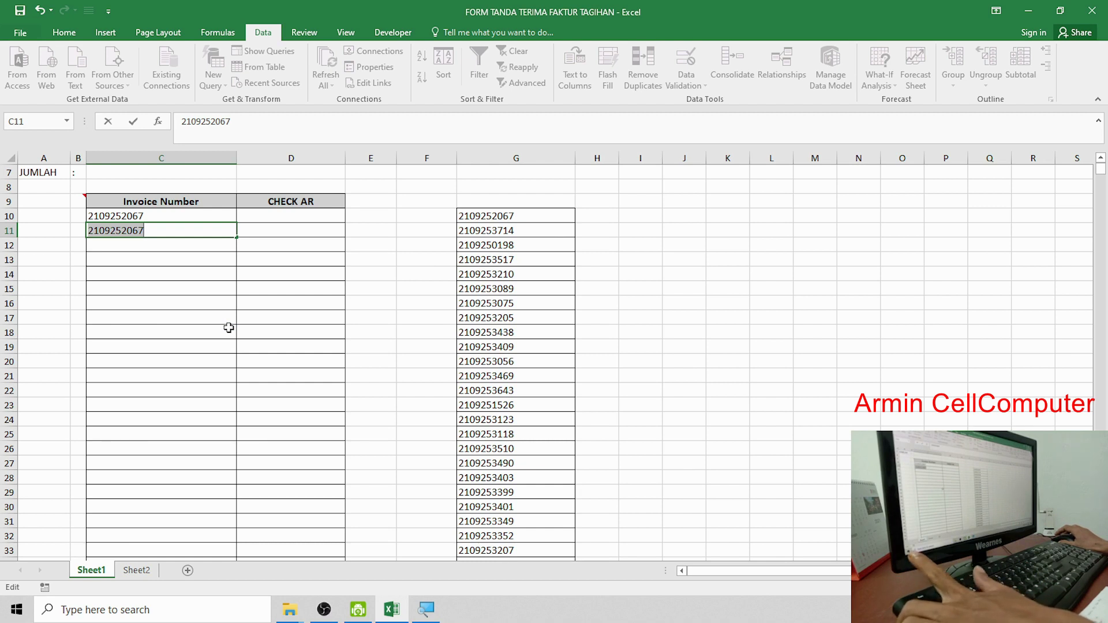
{"action": "key", "text": "Escape"}
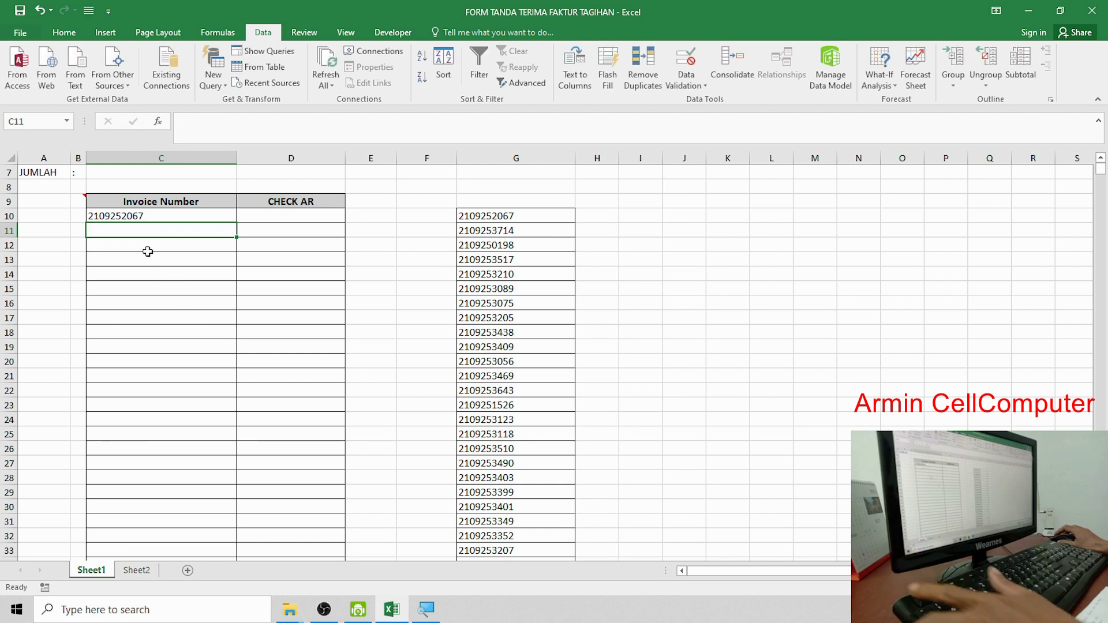
{"action": "left_click", "coordinate": [149, 218]}
{"action": "left_click", "coordinate": [144, 236]}
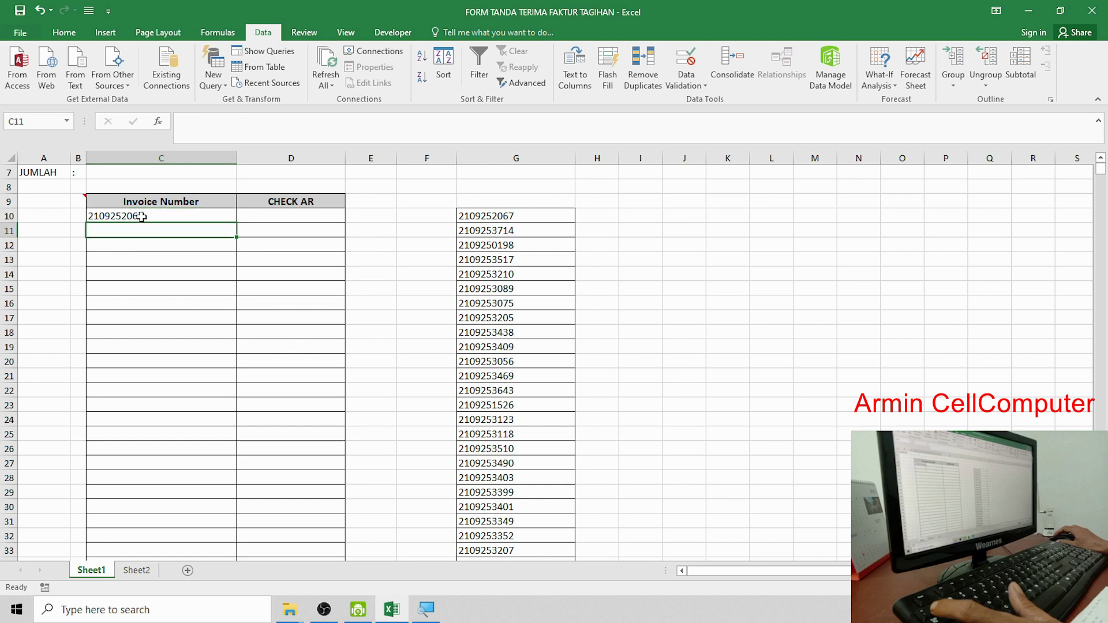
{"action": "left_click", "coordinate": [141, 217]}
{"action": "left_click_drag", "start_coordinate": [141, 216], "coordinate": [141, 228]}
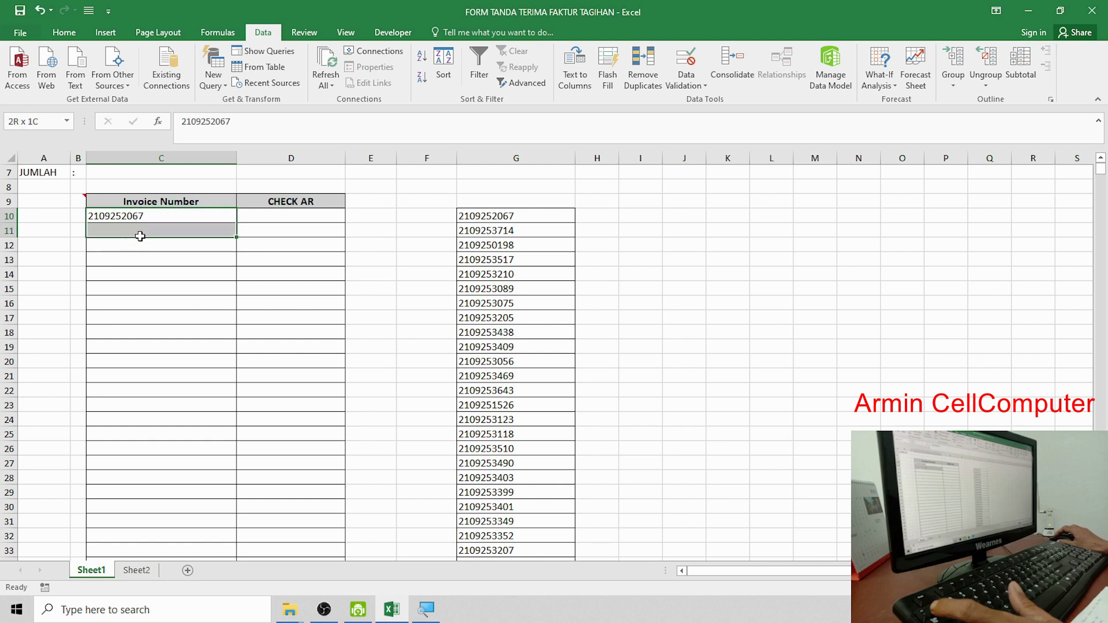
{"action": "left_click", "coordinate": [134, 232]}
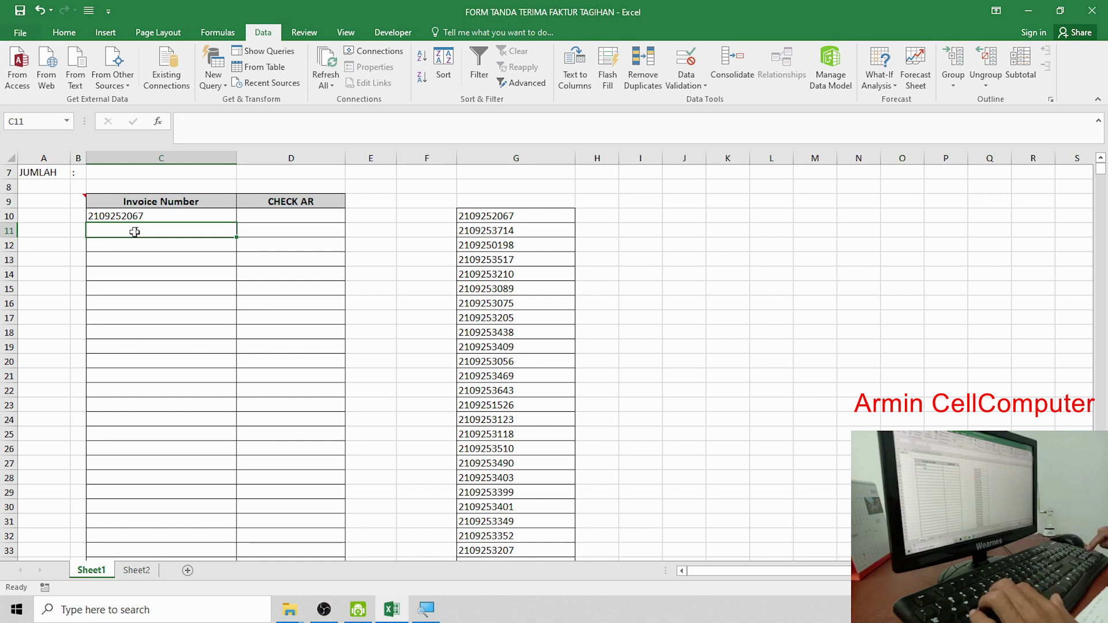
{"action": "type", "text": "2109"}
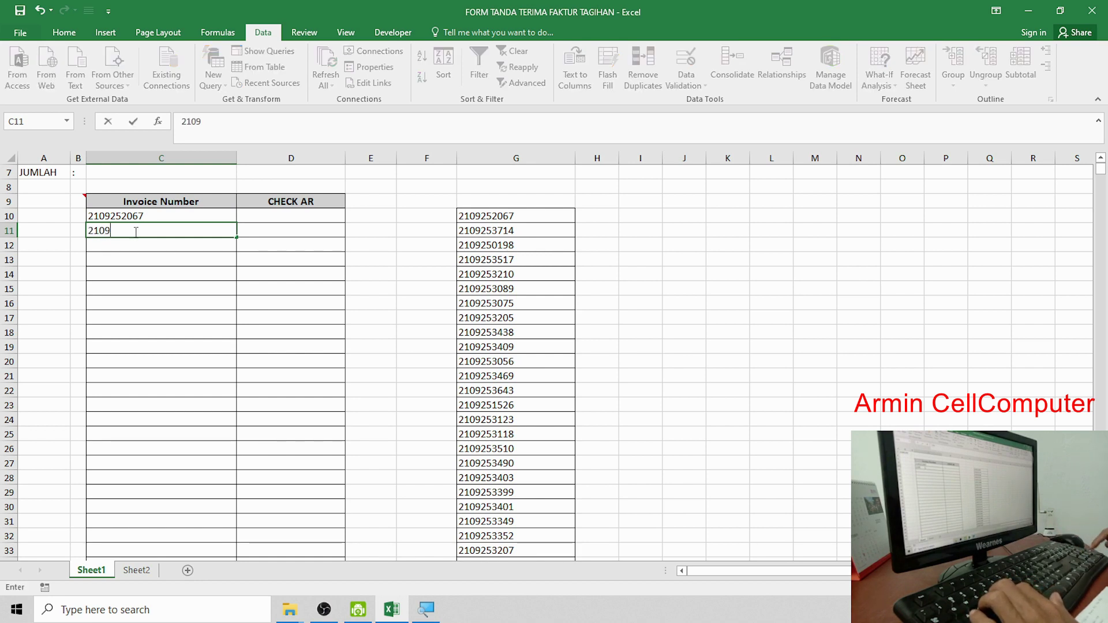
{"action": "type", "text": "25"}
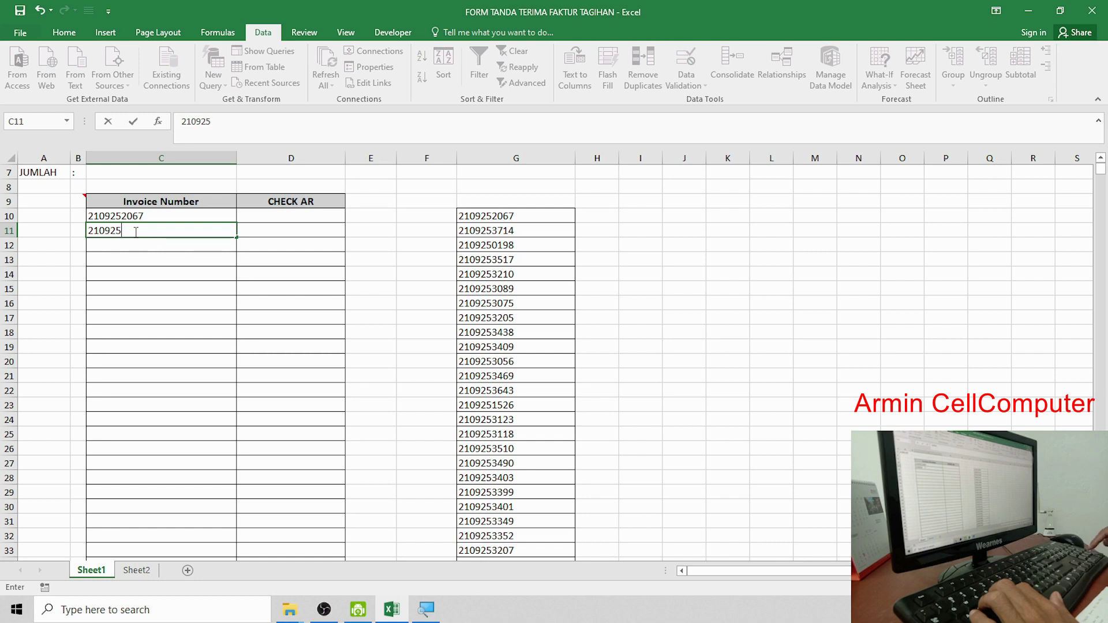
{"action": "type", "text": "2067"}
{"action": "key", "text": "Return"}
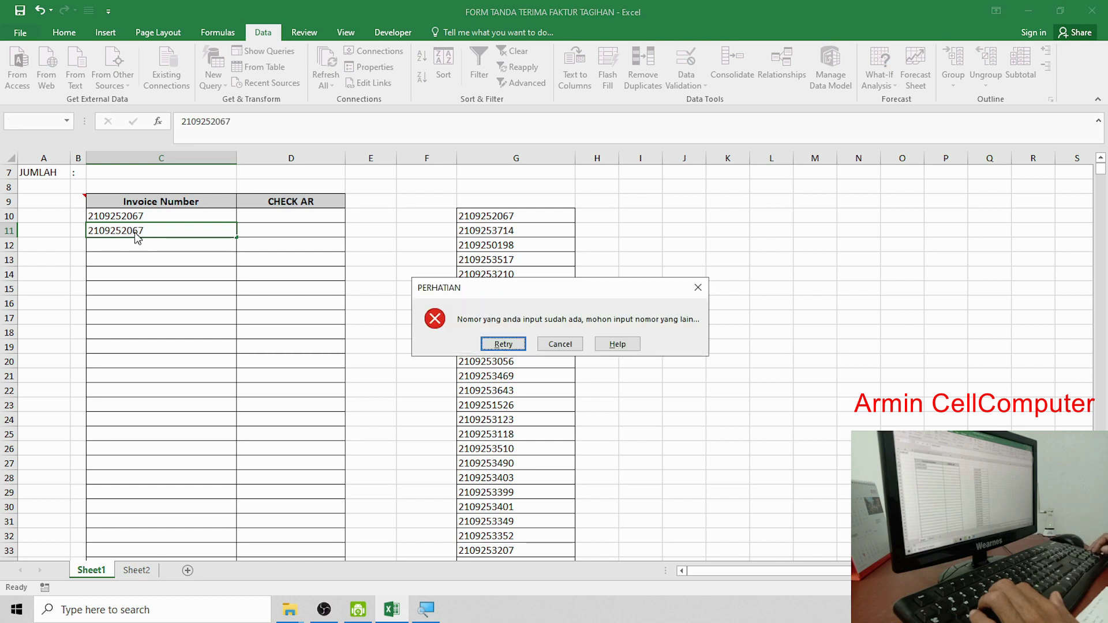
{"action": "left_click_drag", "start_coordinate": [504, 295], "coordinate": [348, 207]}
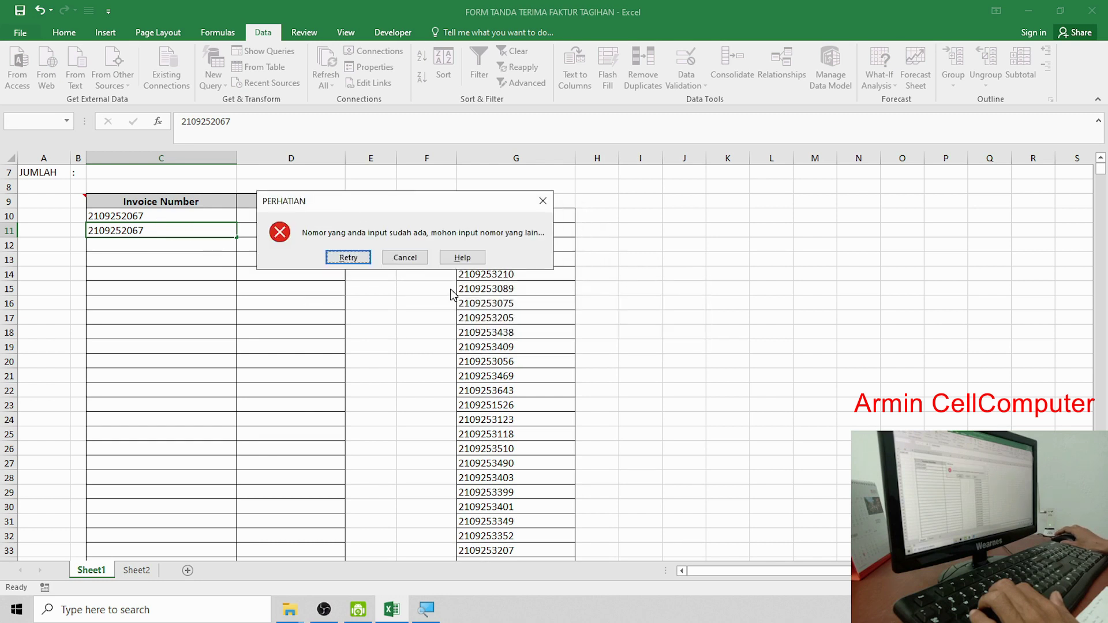
{"action": "left_click", "coordinate": [419, 261]}
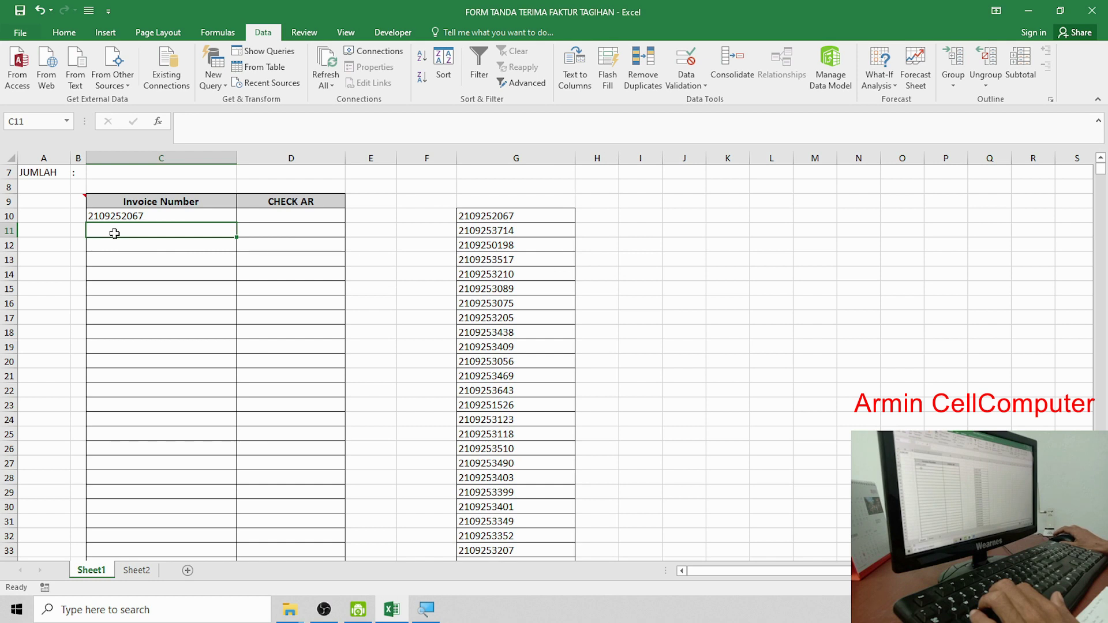
{"action": "left_click", "coordinate": [118, 244]}
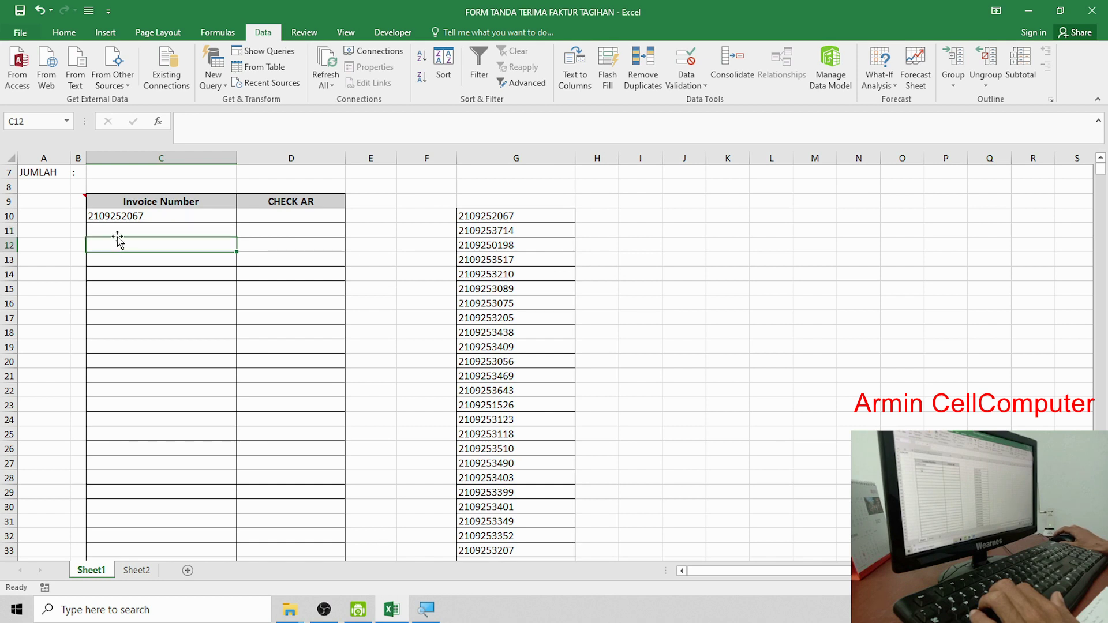
{"action": "left_click", "coordinate": [116, 230]}
{"action": "left_click", "coordinate": [123, 220]}
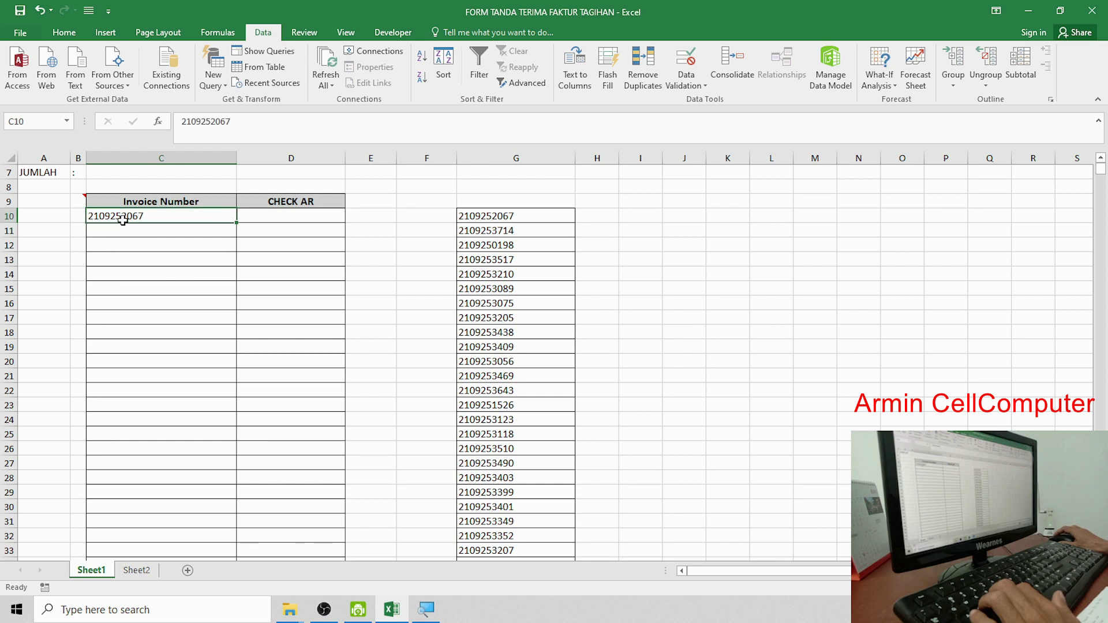
{"action": "mouse_move", "coordinate": [486, 219]}
{"action": "left_mouse_down"}
{"action": "mouse_move", "coordinate": [497, 563]}
{"action": "mouse_move", "coordinate": [501, 522]}
{"action": "left_mouse_up"}
{"action": "scroll", "coordinate": [503, 519], "scroll_direction": "up", "scroll_amount": 10}
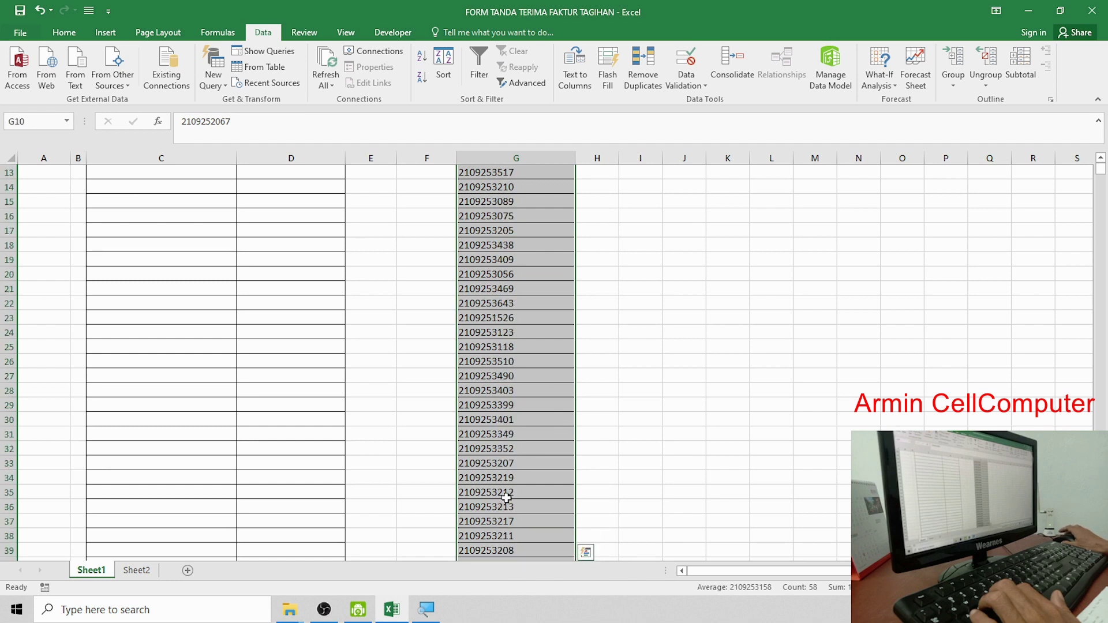
{"action": "scroll", "coordinate": [507, 498], "scroll_direction": "up", "scroll_amount": 4}
{"action": "left_click", "coordinate": [508, 408]}
{"action": "left_click", "coordinate": [507, 425]}
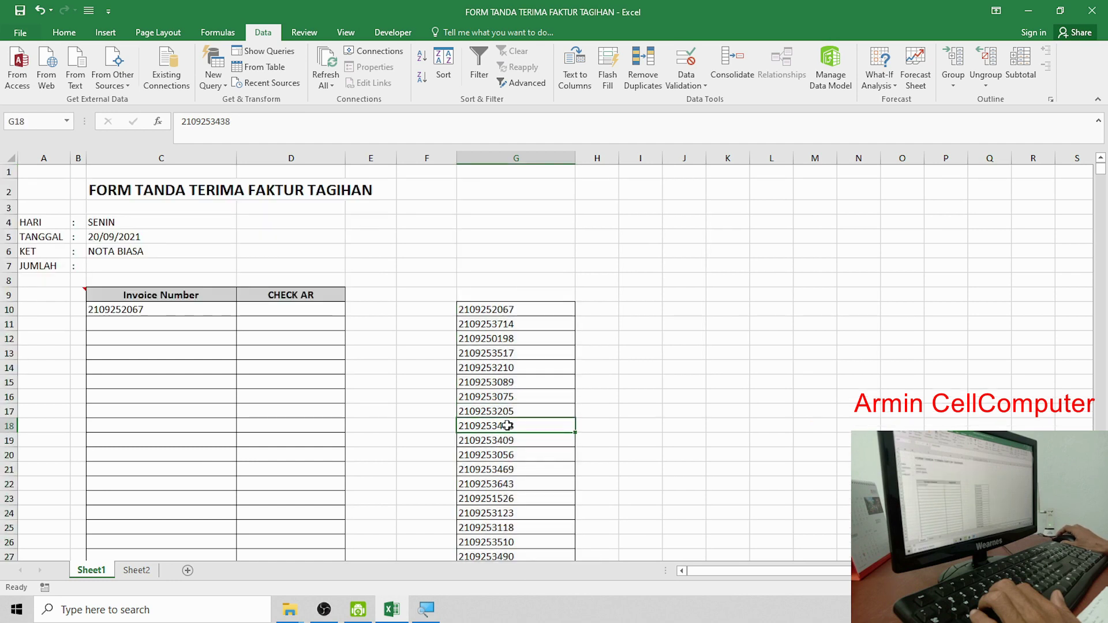
{"action": "mouse_move", "coordinate": [489, 312]}
{"action": "left_mouse_down"}
{"action": "mouse_move", "coordinate": [532, 600]}
{"action": "mouse_move", "coordinate": [523, 561]}
{"action": "left_mouse_up"}
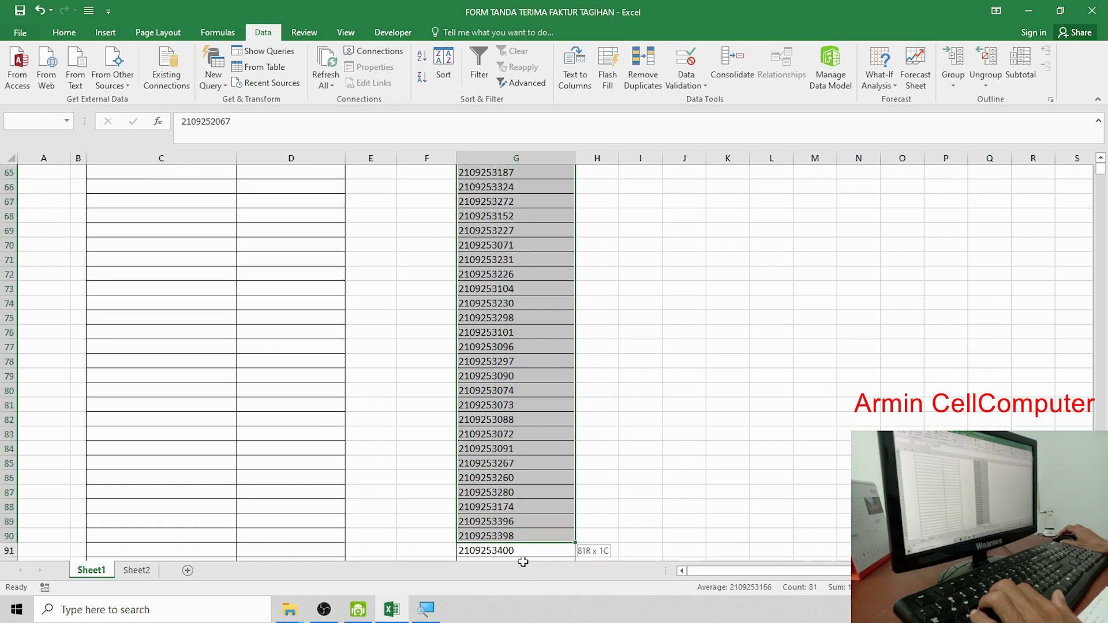
{"action": "left_click_drag", "start_coordinate": [523, 561], "coordinate": [512, 507]}
{"action": "scroll", "coordinate": [509, 483], "scroll_direction": "up", "scroll_amount": 6}
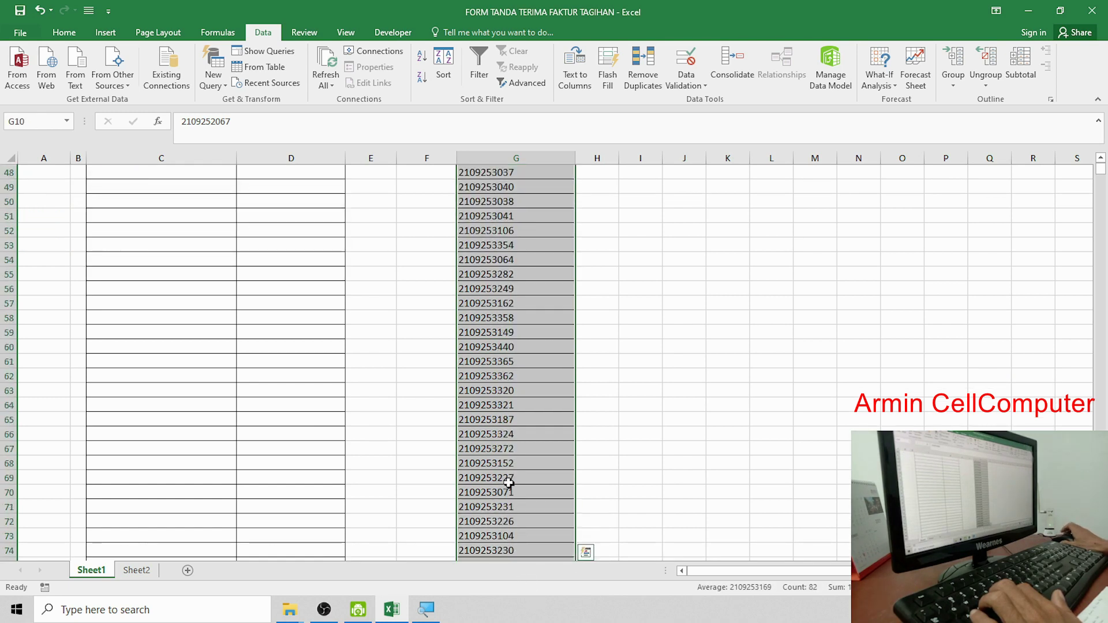
{"action": "scroll", "coordinate": [509, 483], "scroll_direction": "up", "scroll_amount": 4}
{"action": "scroll", "coordinate": [364, 248], "scroll_direction": "up", "scroll_amount": 7}
{"action": "scroll", "coordinate": [458, 257], "scroll_direction": "up", "scroll_amount": 5}
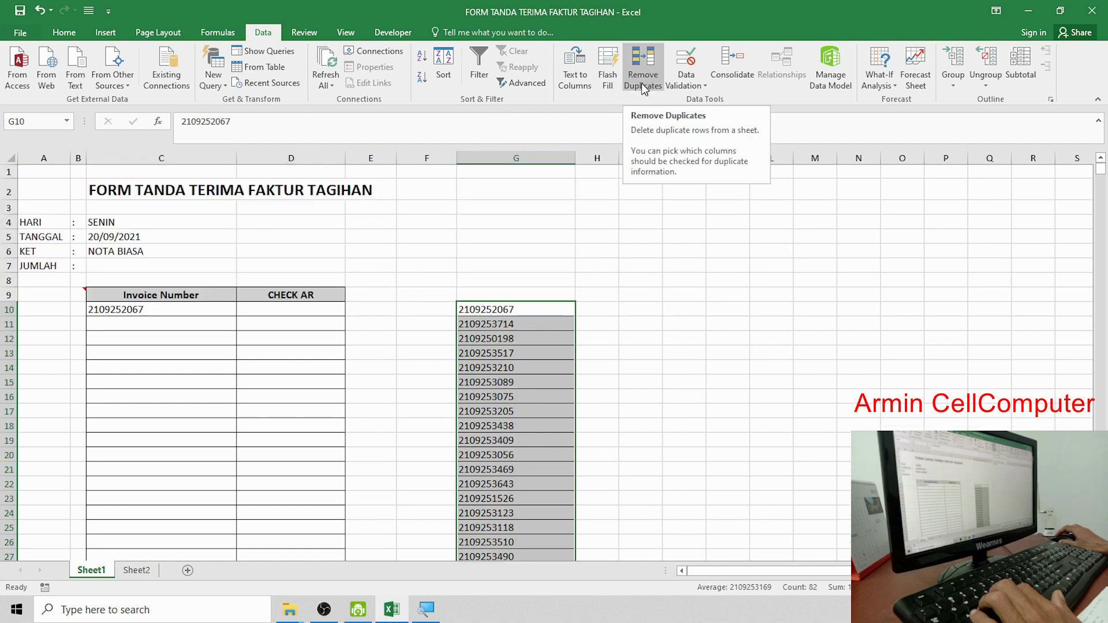
{"action": "left_click", "coordinate": [526, 316]}
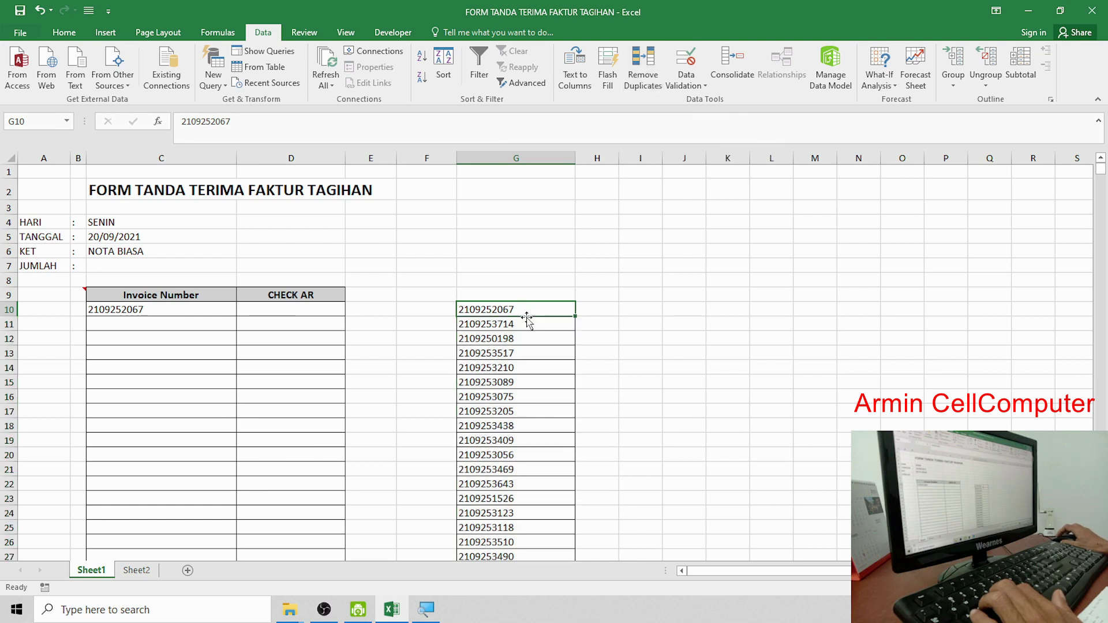
{"action": "left_click", "coordinate": [156, 316]}
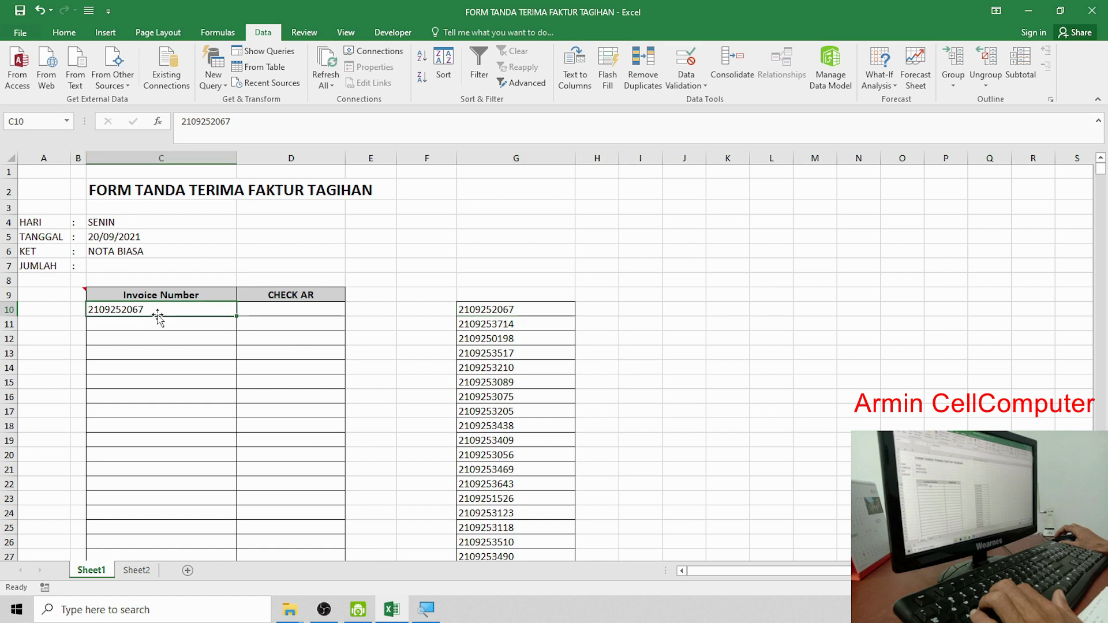
{"action": "left_click", "coordinate": [151, 319]}
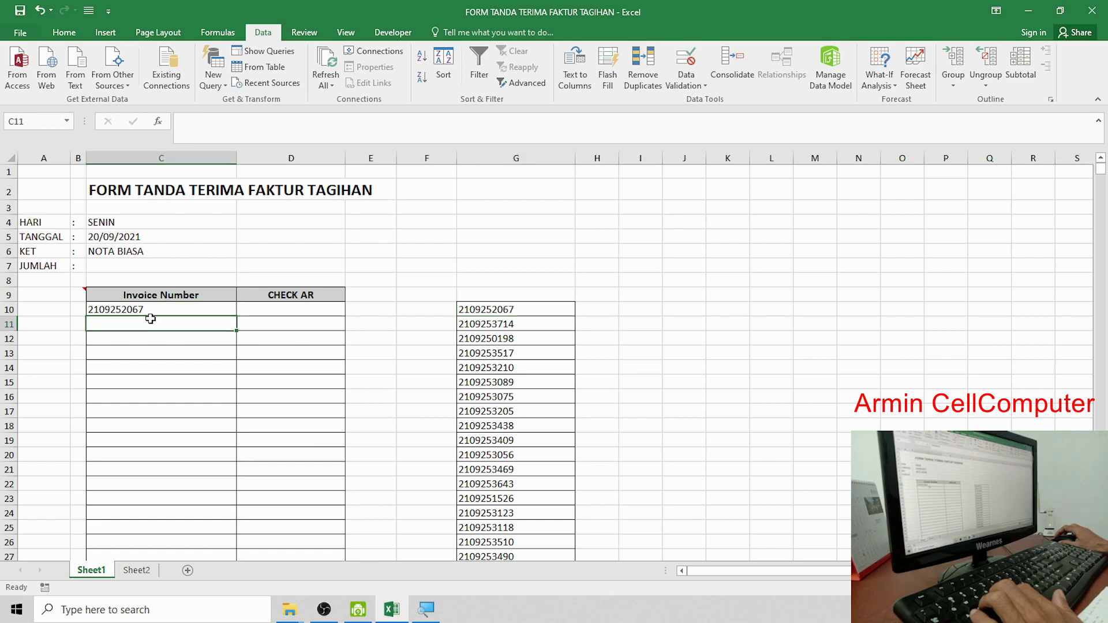
{"action": "left_click_drag", "start_coordinate": [148, 310], "coordinate": [152, 323]}
{"action": "left_click", "coordinate": [150, 325]}
{"action": "type", "text": "21"}
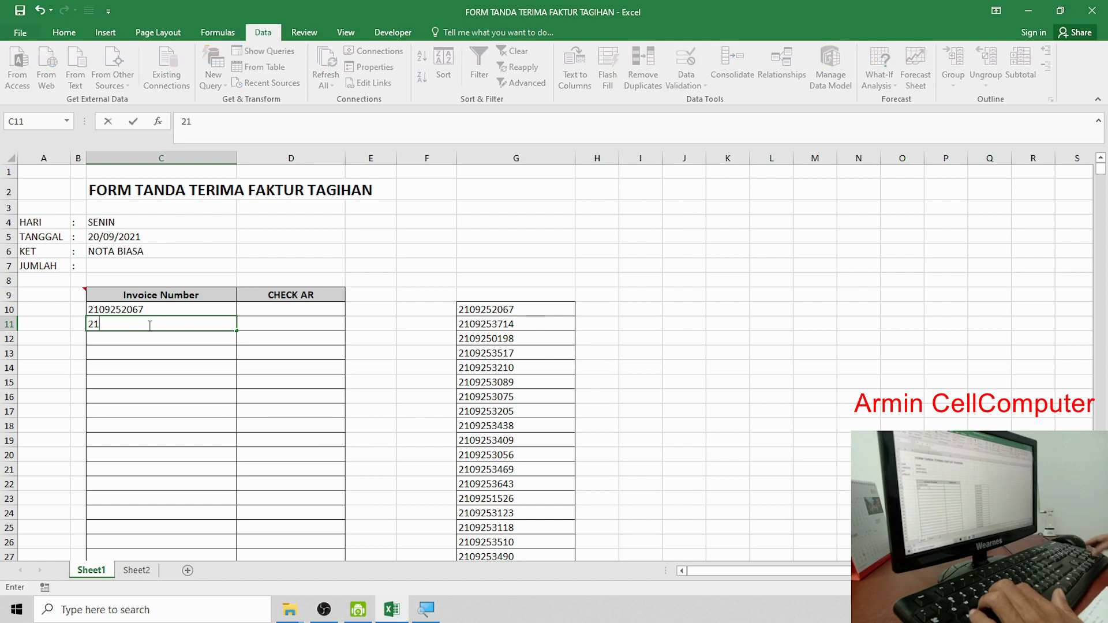
{"action": "type", "text": "0925"}
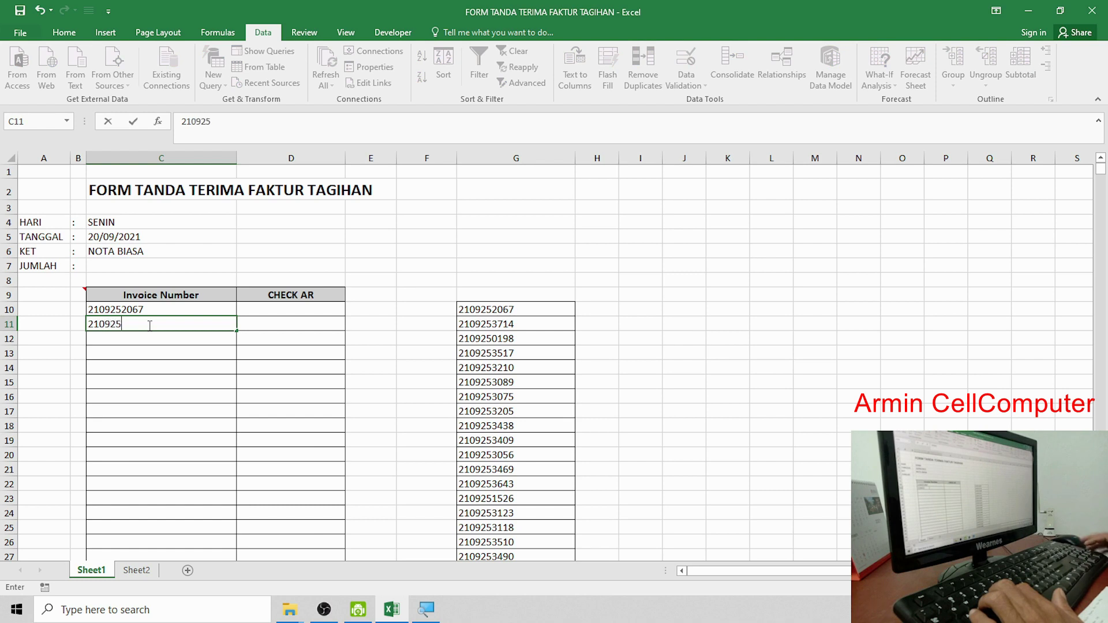
{"action": "type", "text": "37"}
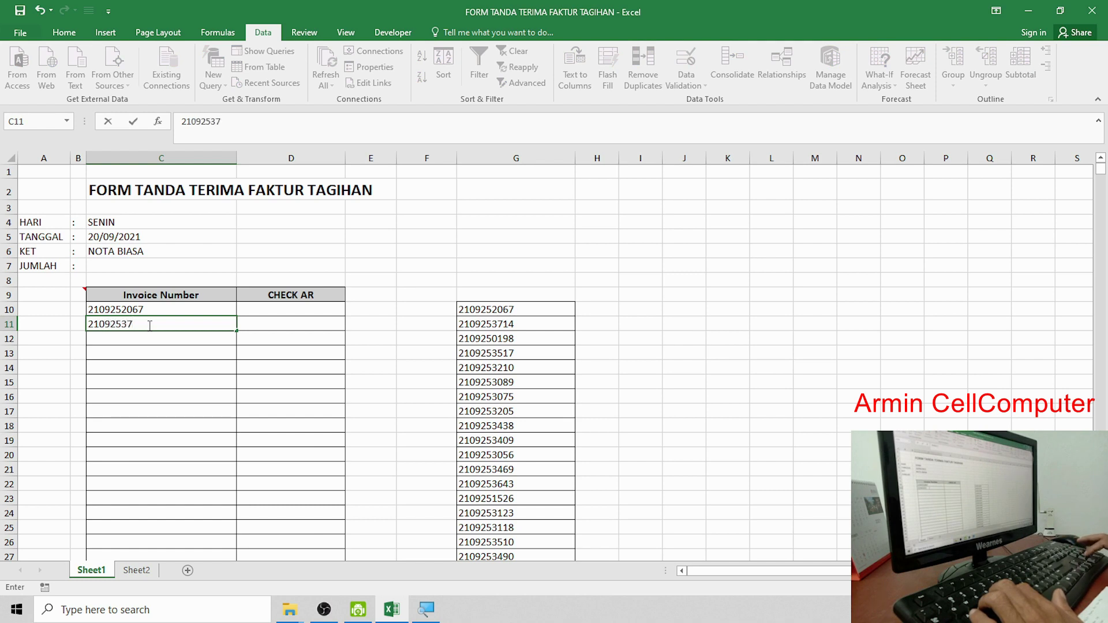
{"action": "type", "text": "14"}
{"action": "key", "text": "Return"}
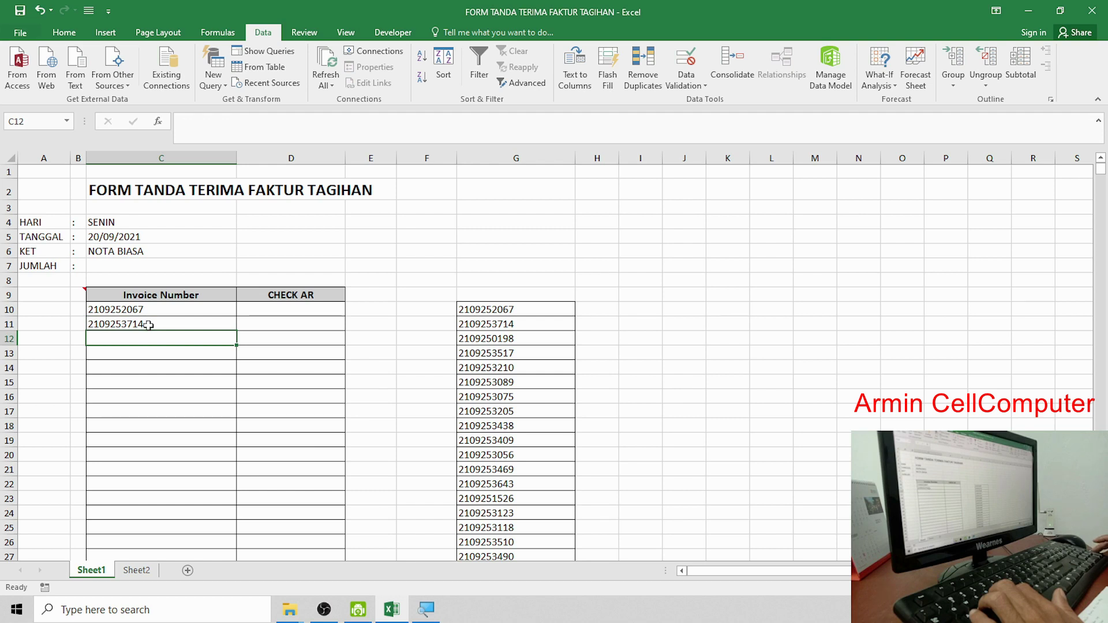
{"action": "type", "text": "21"}
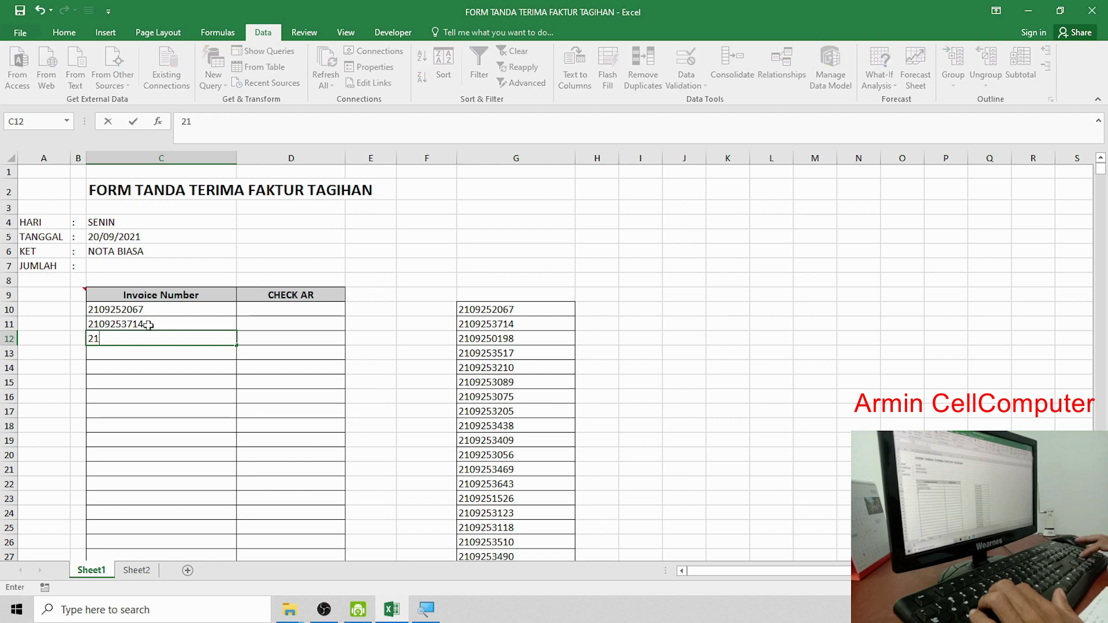
{"action": "type", "text": "0925"}
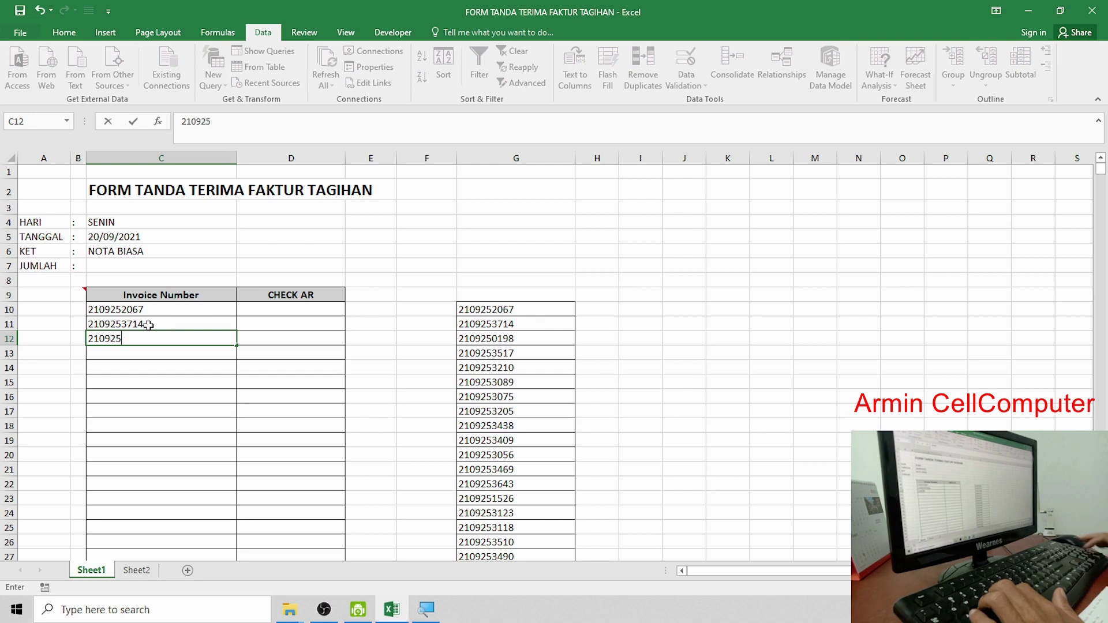
{"action": "type", "text": "0198"}
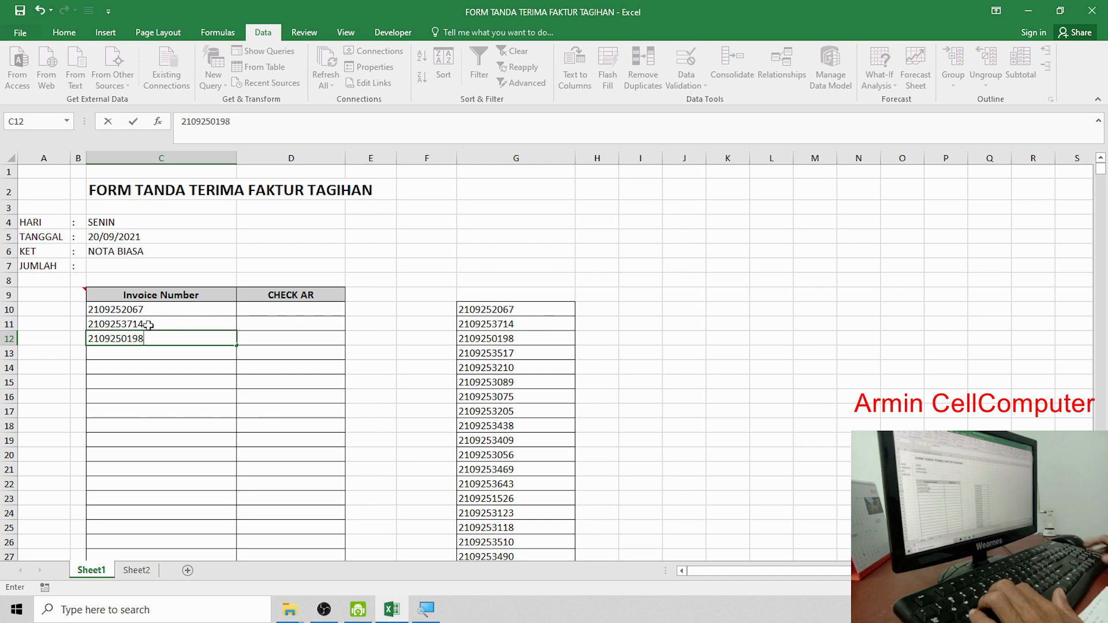
{"action": "key", "text": "Return"}
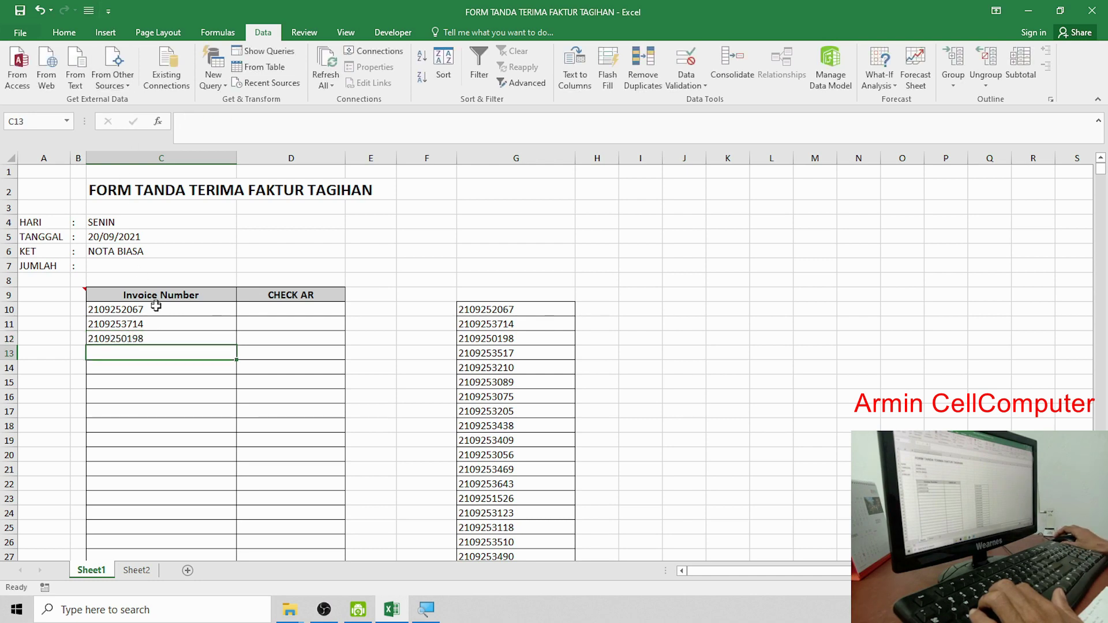
{"action": "left_click_drag", "start_coordinate": [156, 308], "coordinate": [155, 340]}
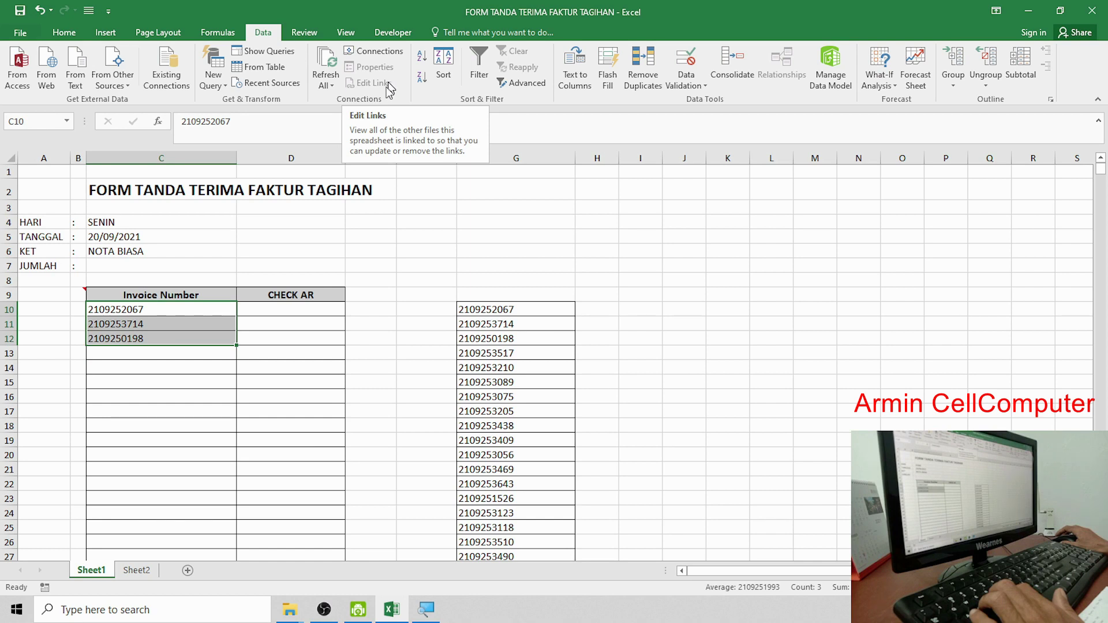
{"action": "left_click", "coordinate": [146, 340]}
{"action": "key", "text": "Return"}
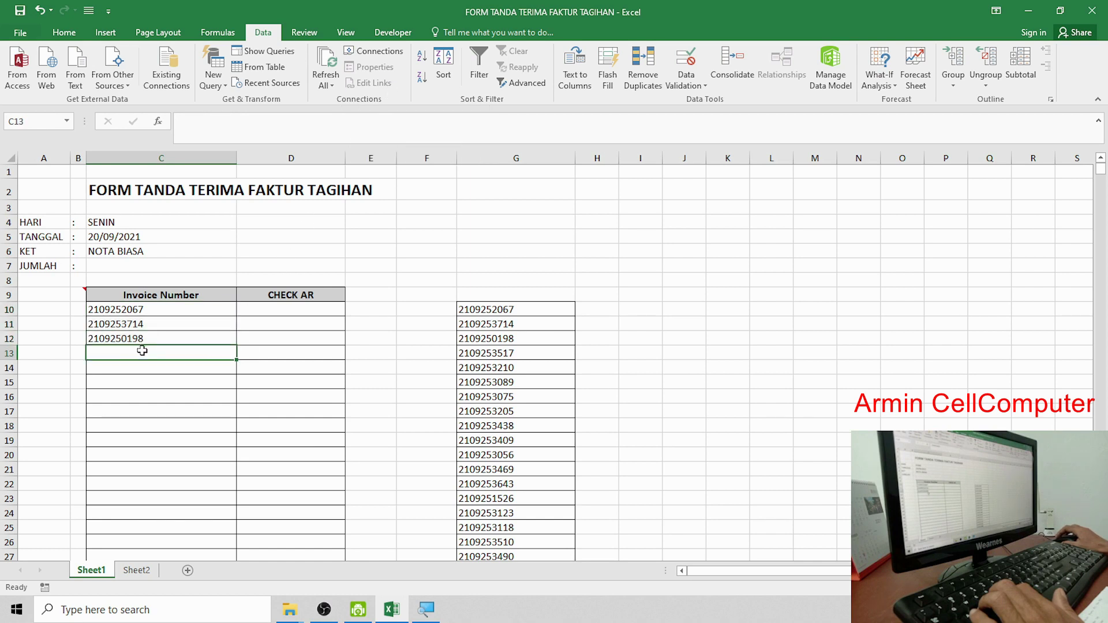
{"action": "key", "text": "Up"}
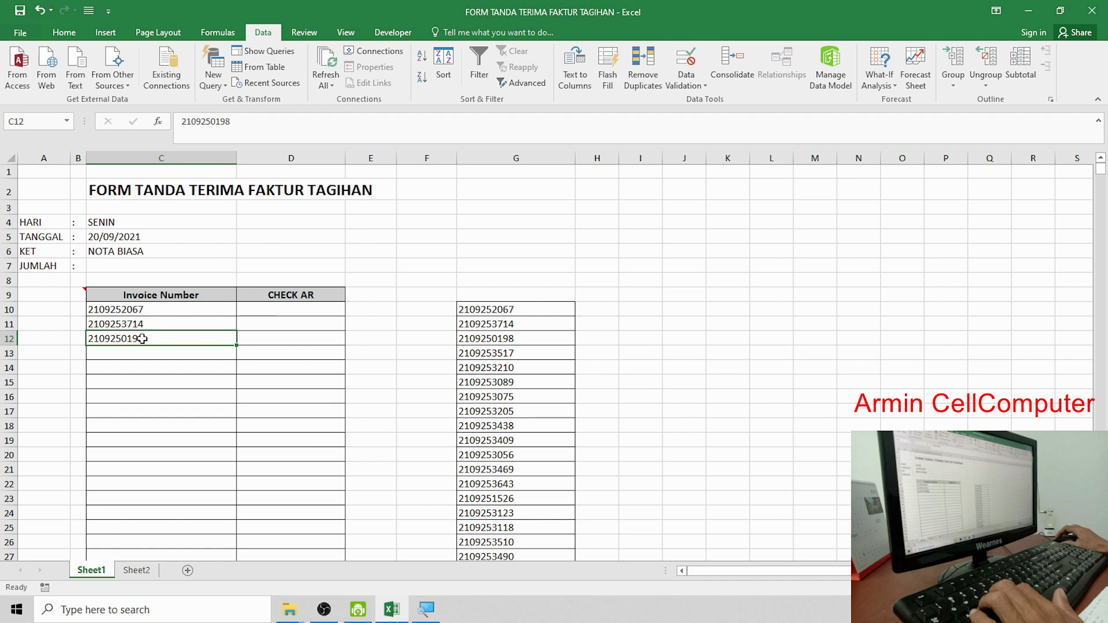
{"action": "left_click", "coordinate": [139, 355]}
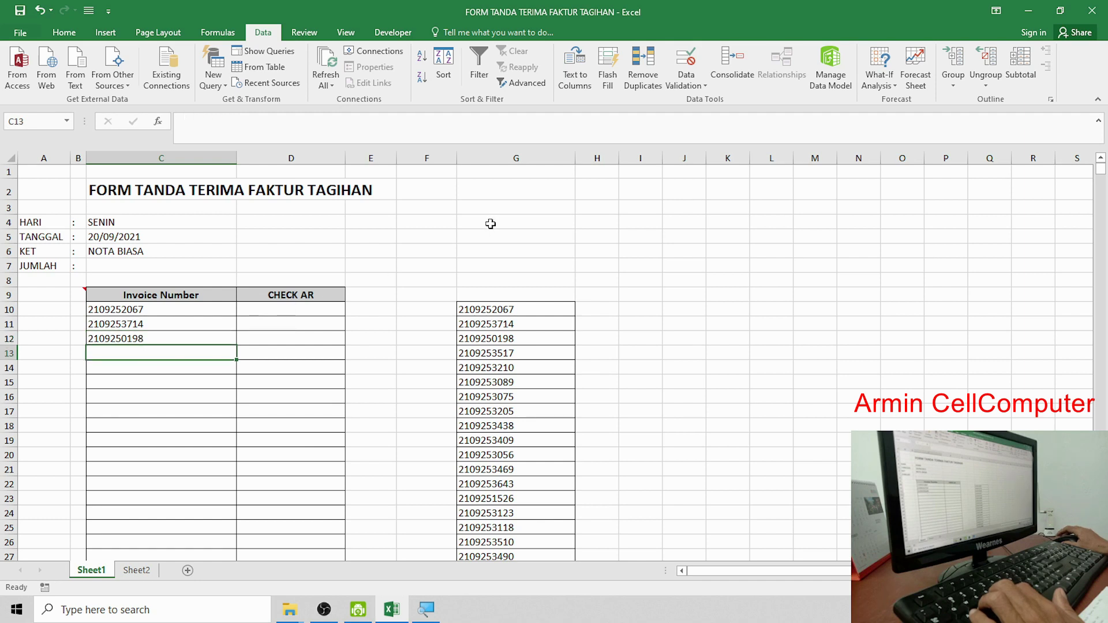
{"action": "left_click", "coordinate": [115, 325]}
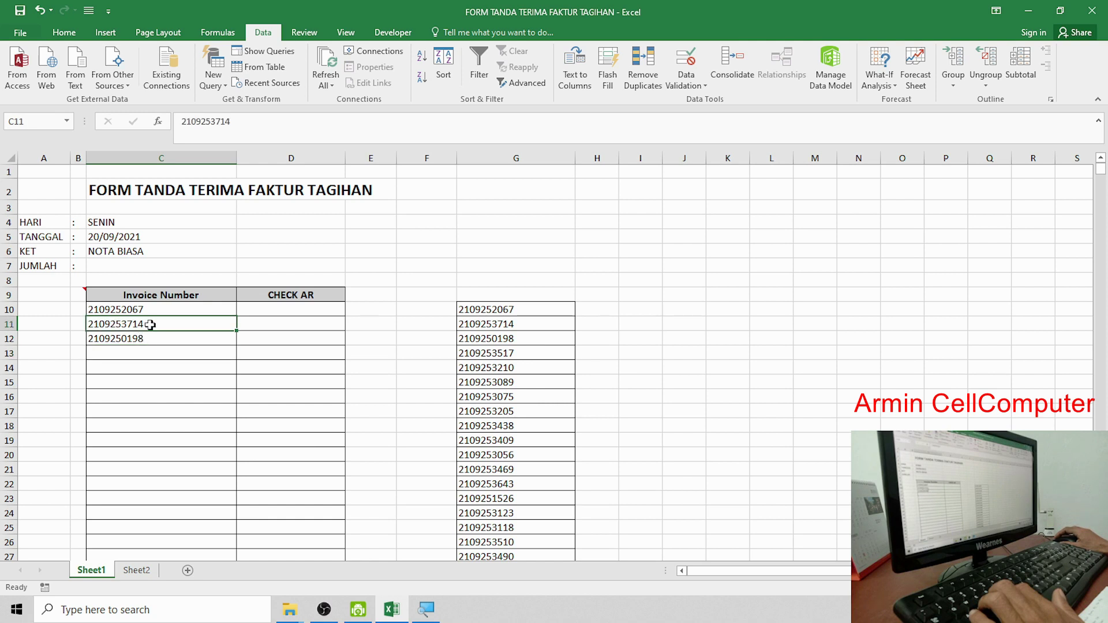
{"action": "left_click", "coordinate": [135, 352]}
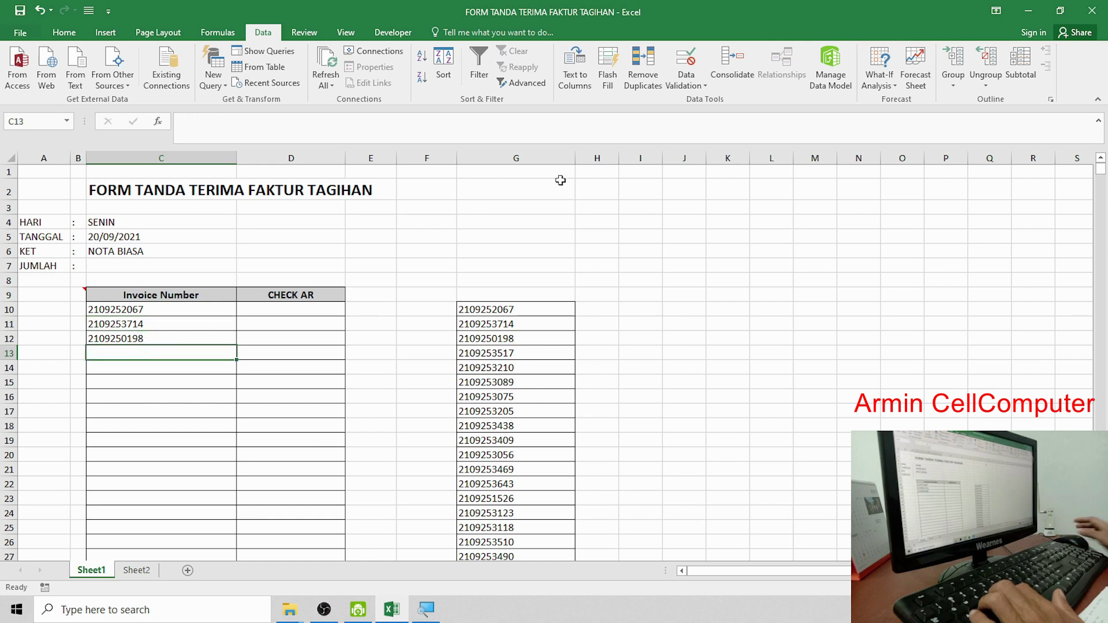
{"action": "type", "text": "2109"}
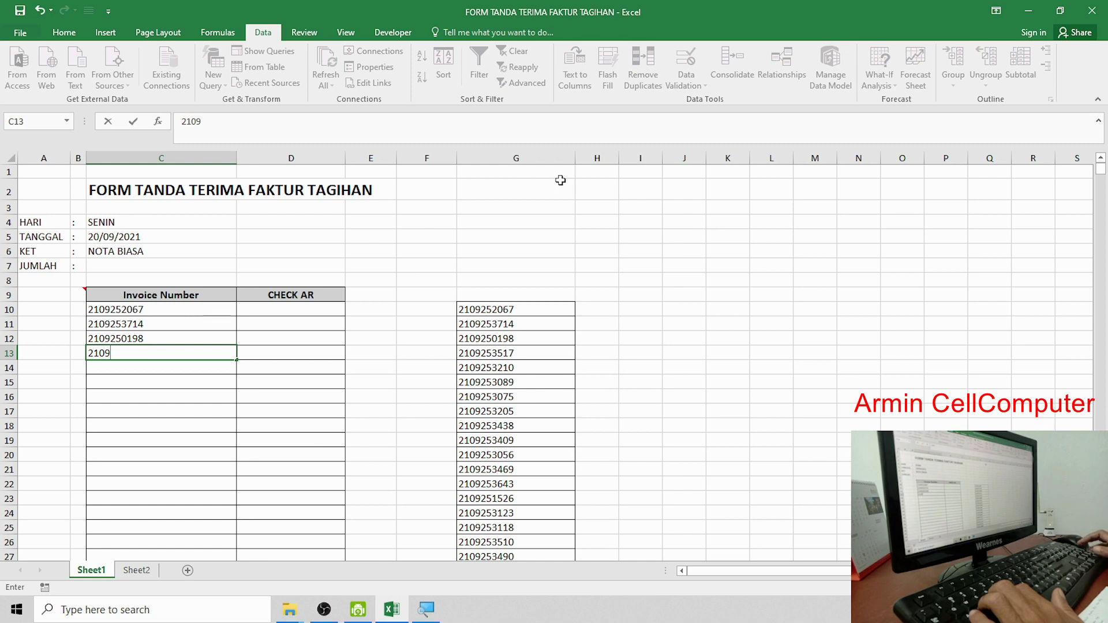
{"action": "type", "text": "25"}
{"action": "type", "text": "3714"}
{"action": "key", "text": "Return"}
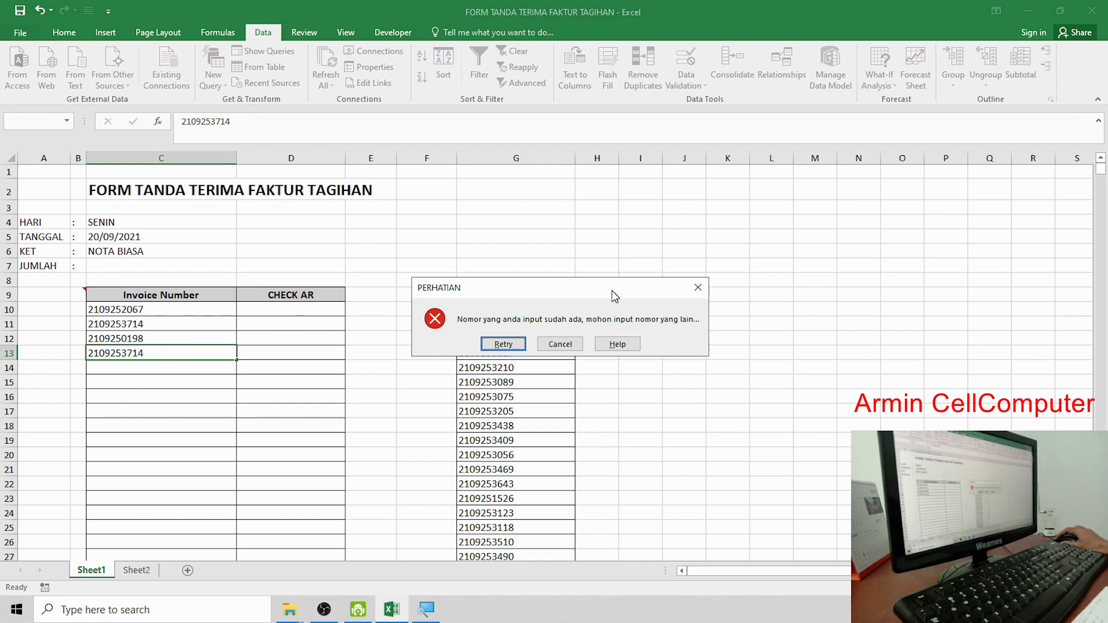
{"action": "left_click_drag", "start_coordinate": [613, 292], "coordinate": [463, 228]}
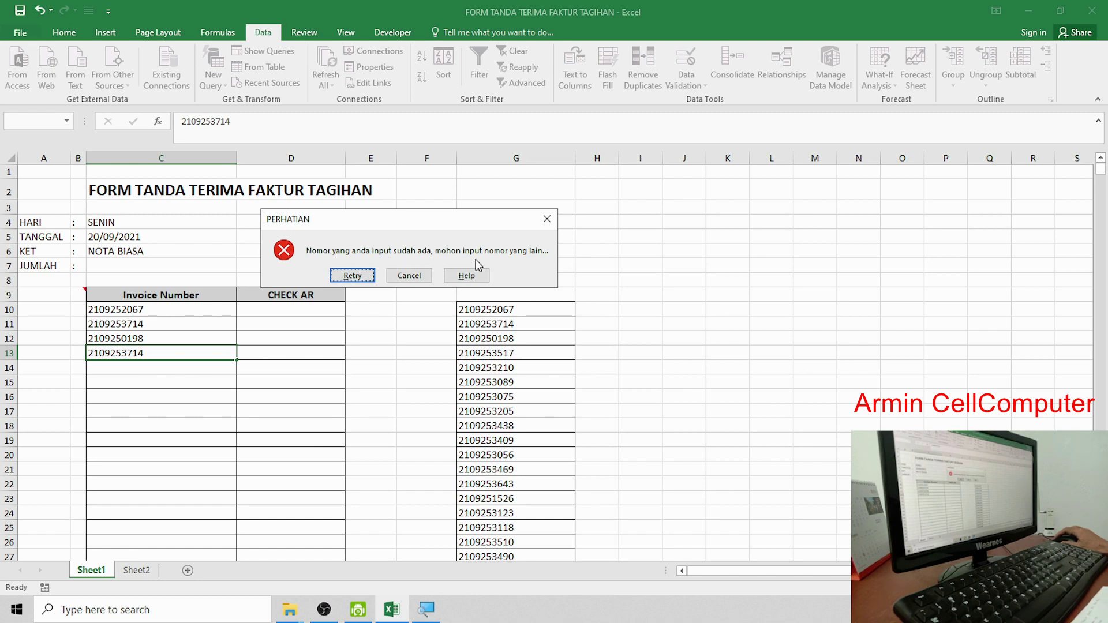
{"action": "left_click", "coordinate": [415, 281]}
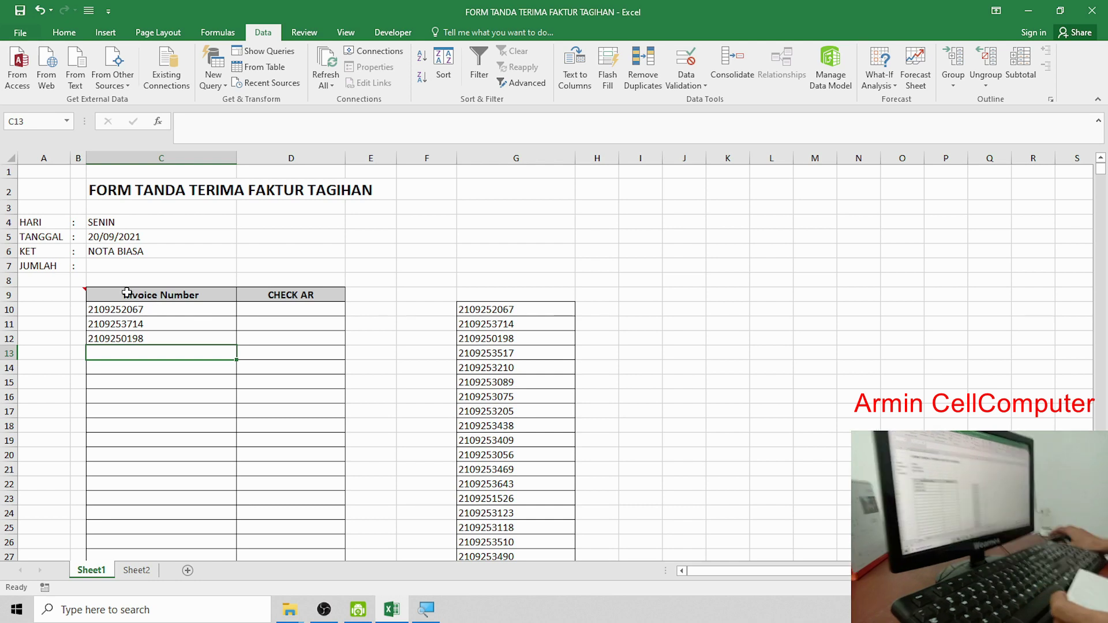
{"action": "left_click", "coordinate": [137, 341]}
{"action": "left_click", "coordinate": [147, 356]}
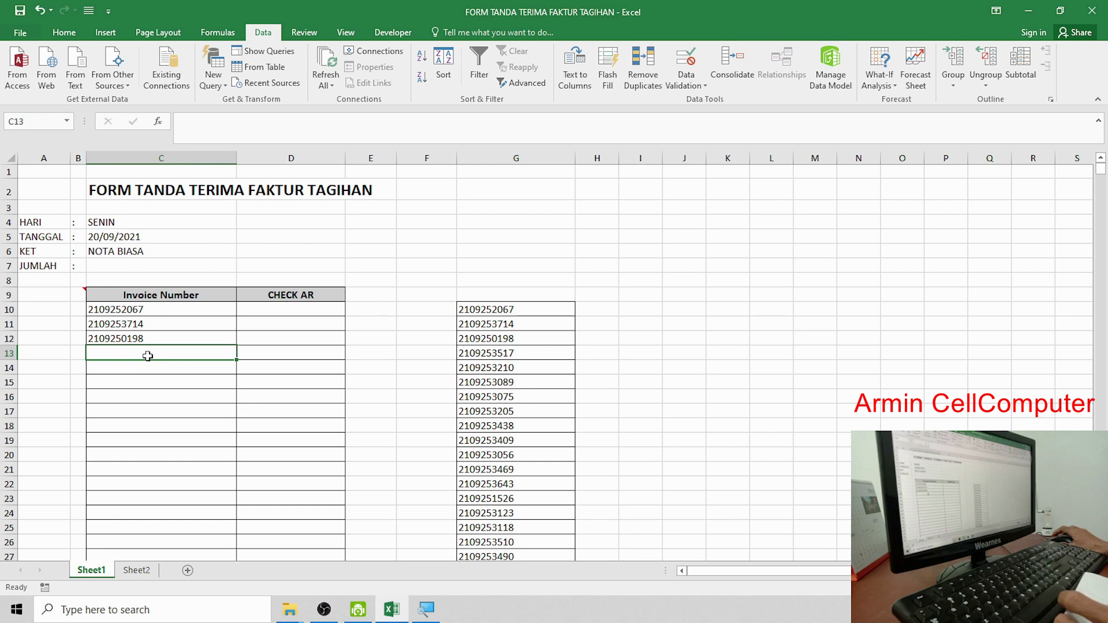
{"action": "left_click", "coordinate": [145, 377]}
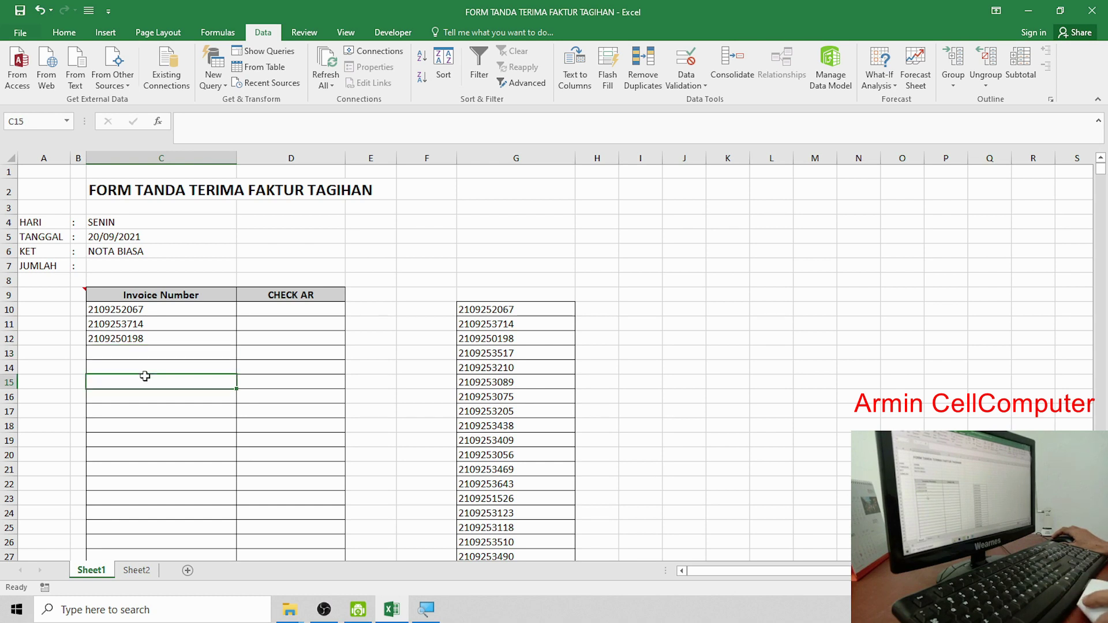
{"action": "left_click", "coordinate": [150, 345]}
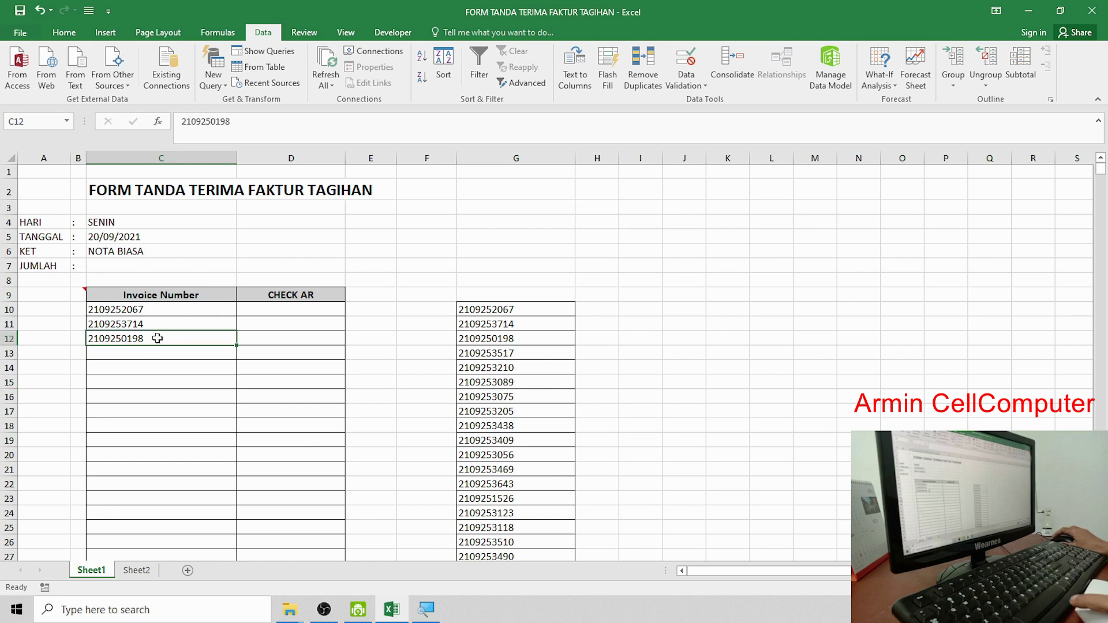
{"action": "left_click_drag", "start_coordinate": [158, 310], "coordinate": [151, 335]}
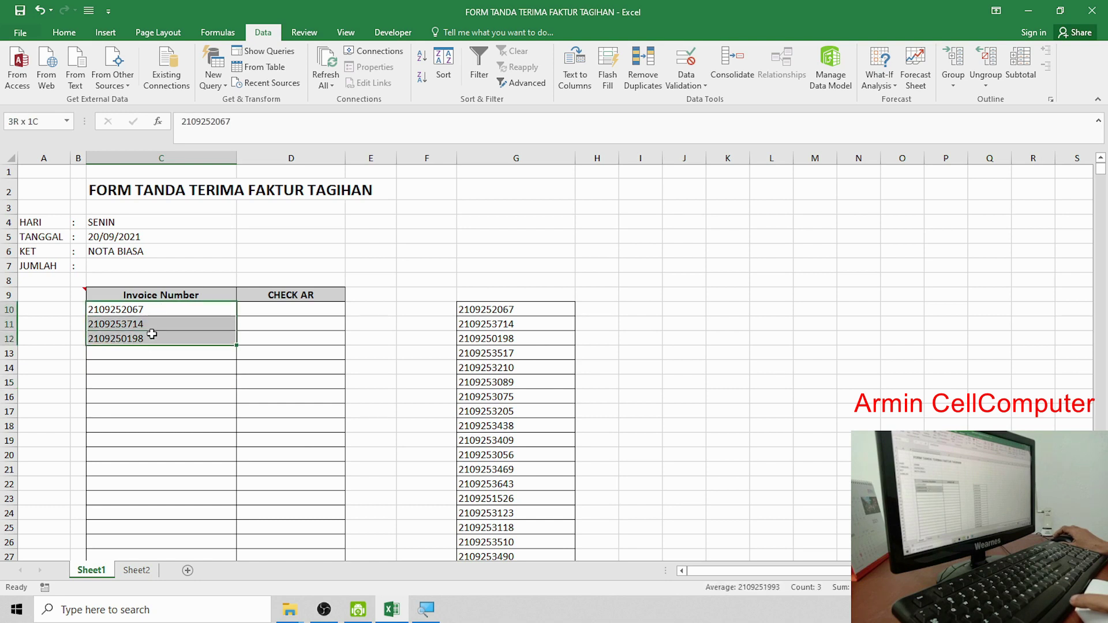
{"action": "left_click", "coordinate": [153, 312]}
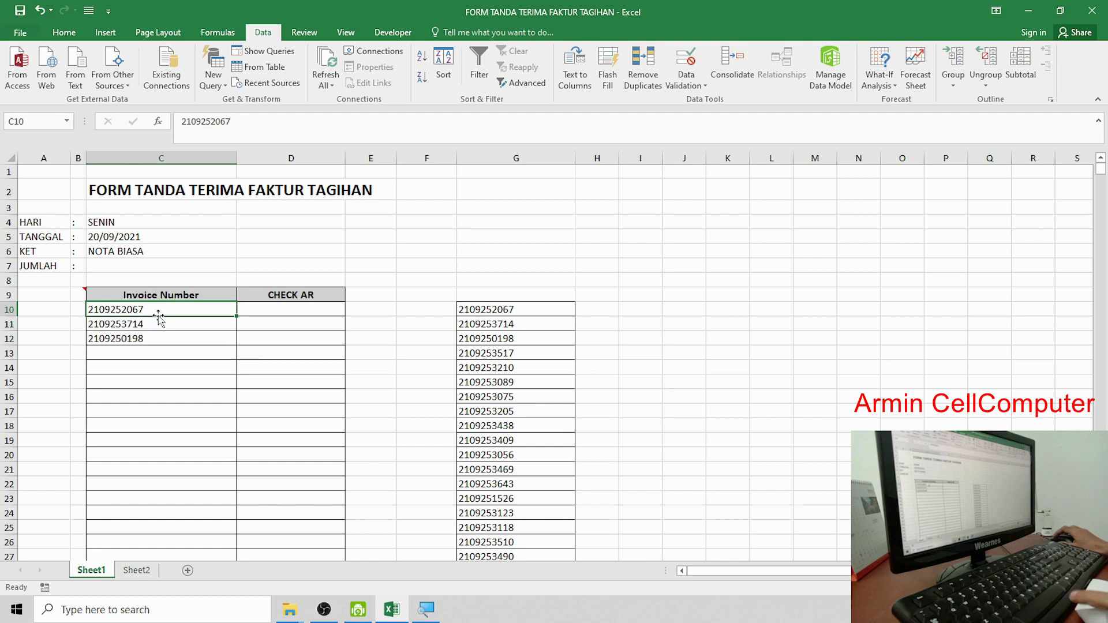
{"action": "left_click", "coordinate": [37, 267]}
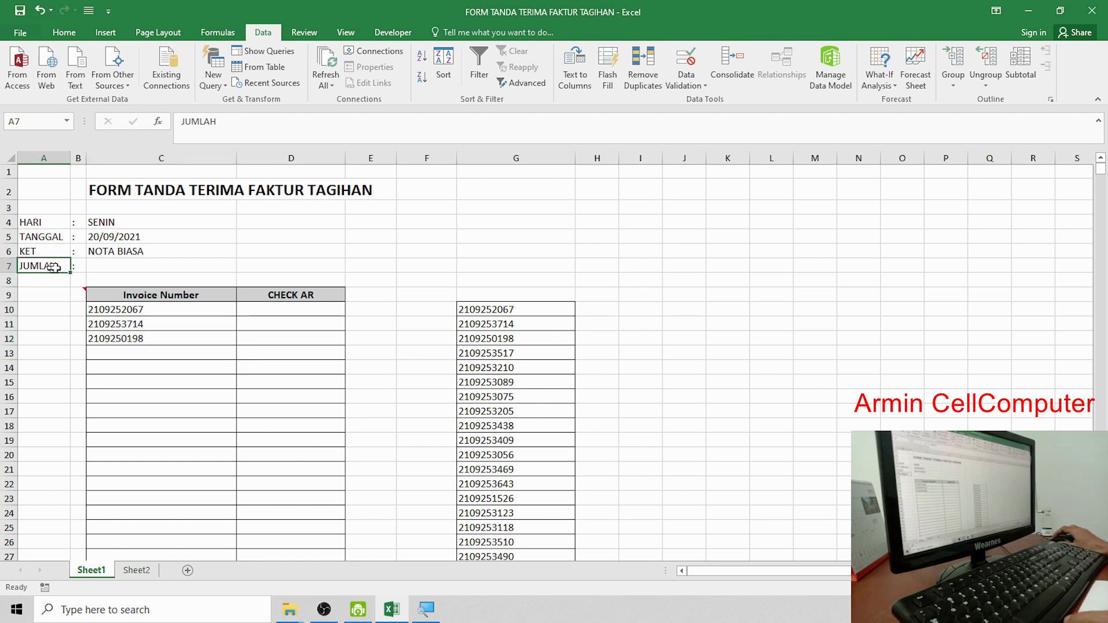
{"action": "left_click", "coordinate": [110, 265]}
{"action": "left_click", "coordinate": [107, 225]}
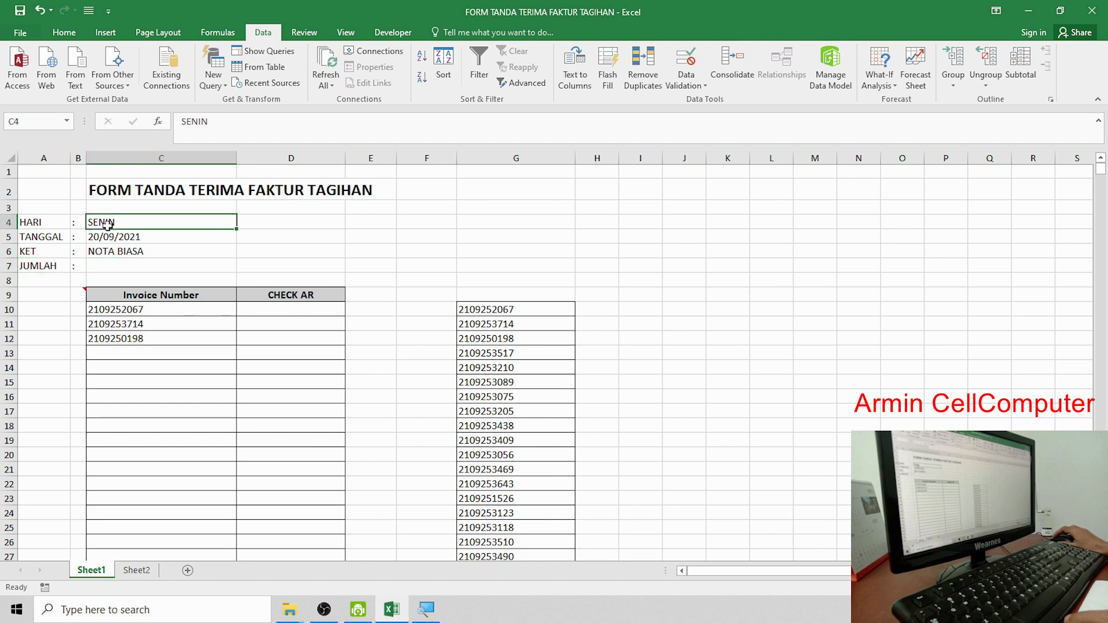
{"action": "left_click", "coordinate": [110, 237]}
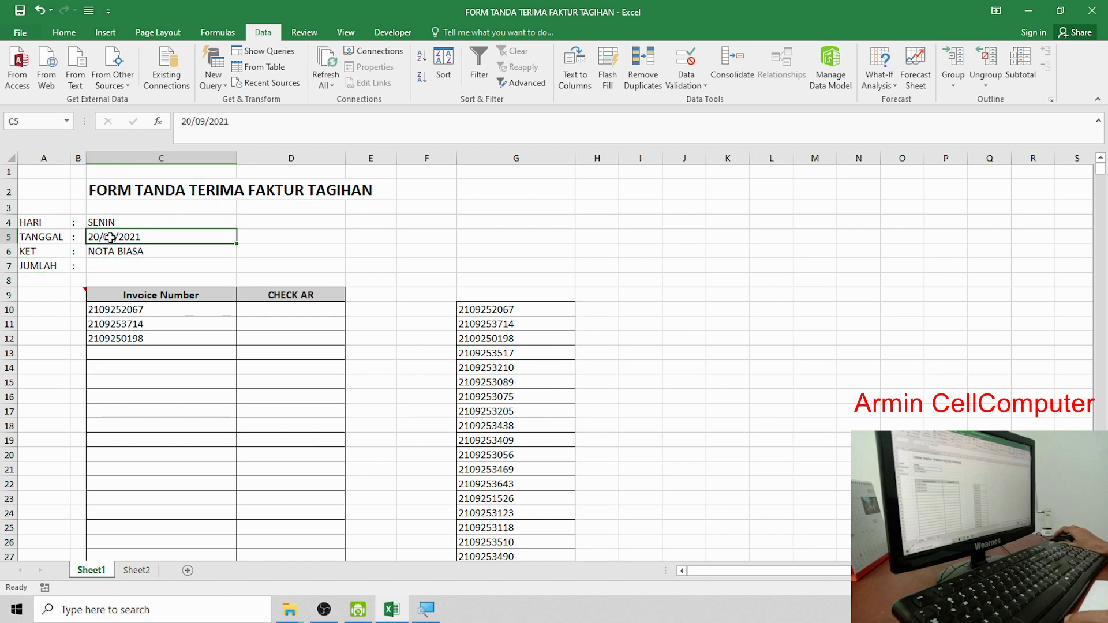
{"action": "left_click", "coordinate": [111, 224]}
{"action": "left_click", "coordinate": [111, 238]}
{"action": "left_click", "coordinate": [111, 254]}
{"action": "left_click_drag", "start_coordinate": [113, 224], "coordinate": [112, 251]}
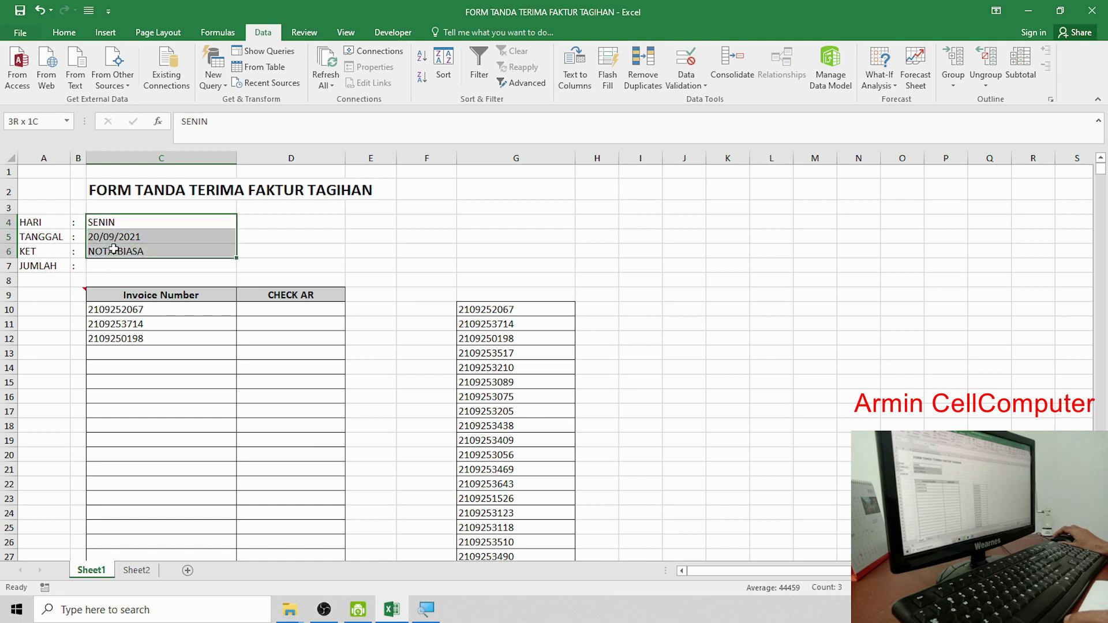
{"action": "left_click", "coordinate": [113, 225]}
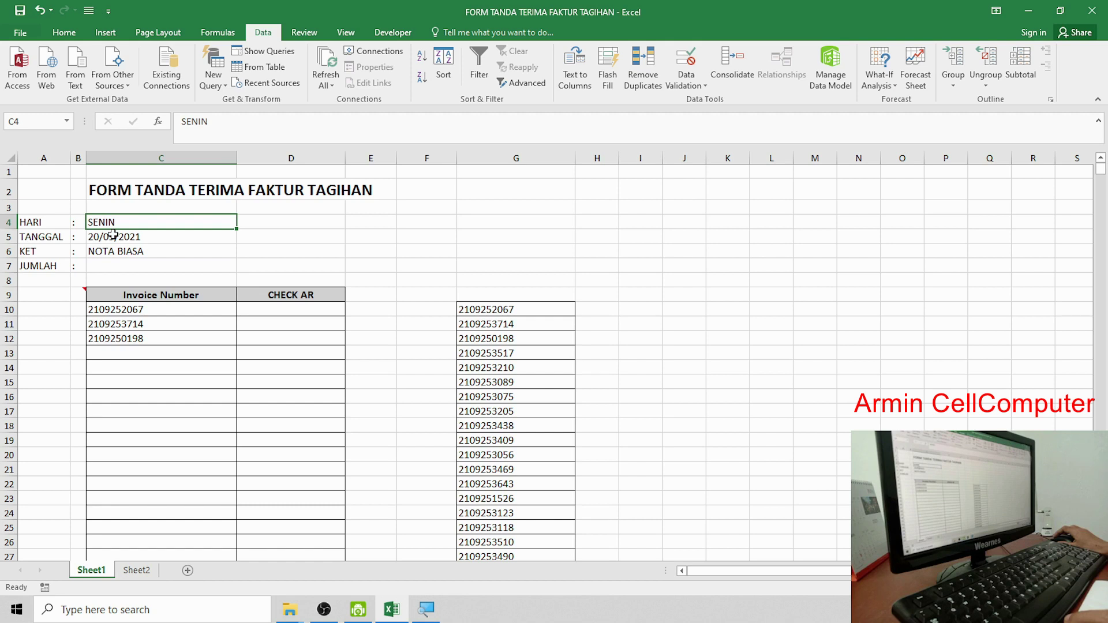
{"action": "left_click", "coordinate": [112, 236]}
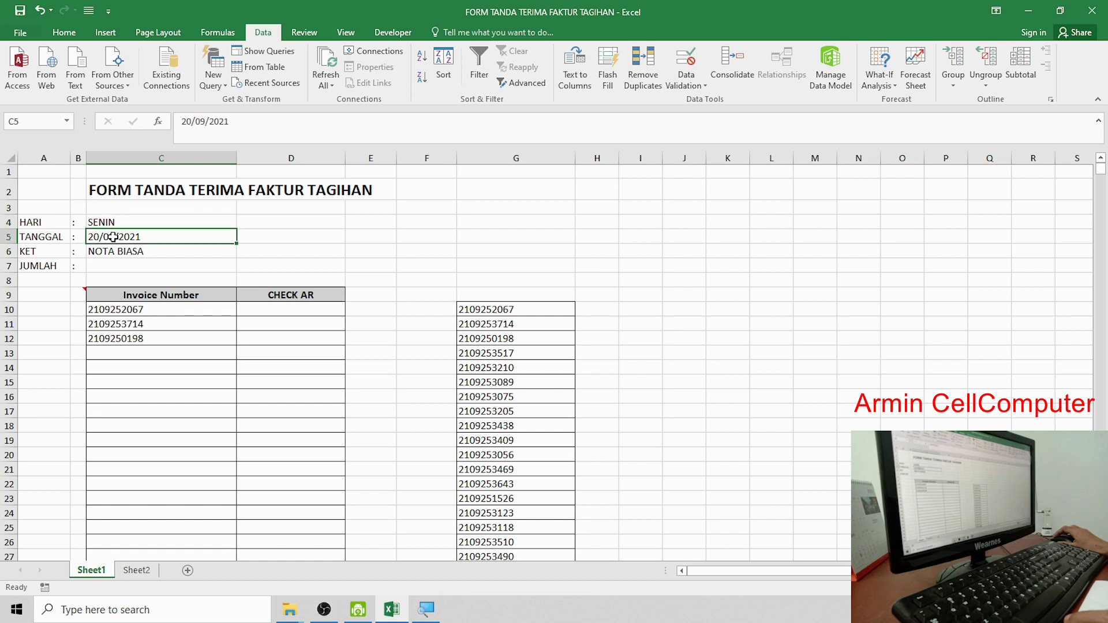
{"action": "left_click", "coordinate": [103, 266]}
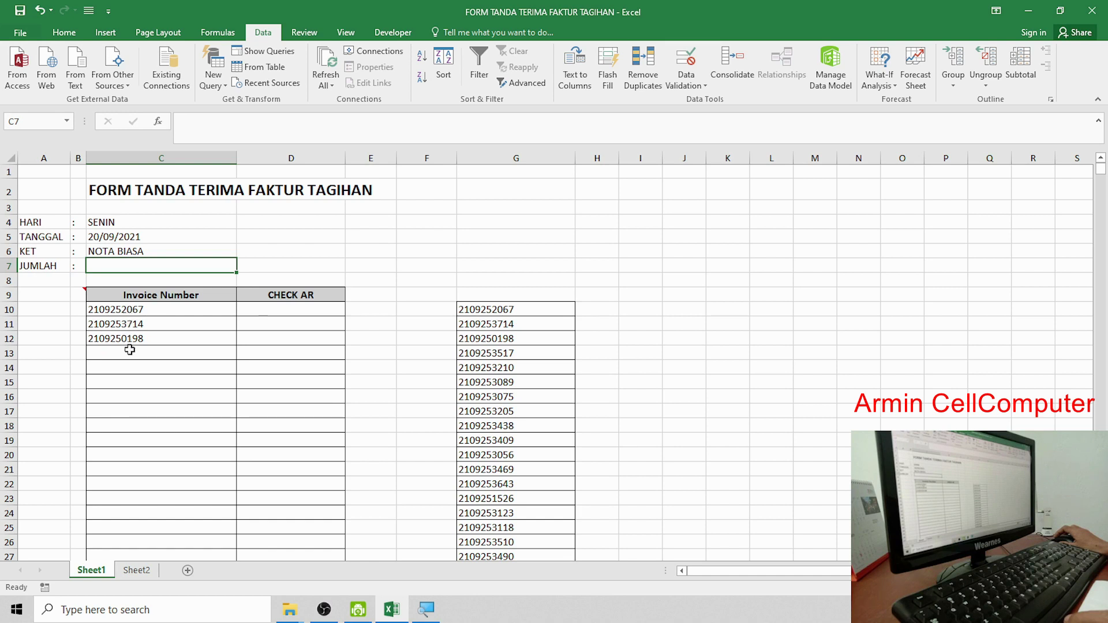
{"action": "left_click_drag", "start_coordinate": [153, 313], "coordinate": [151, 496]}
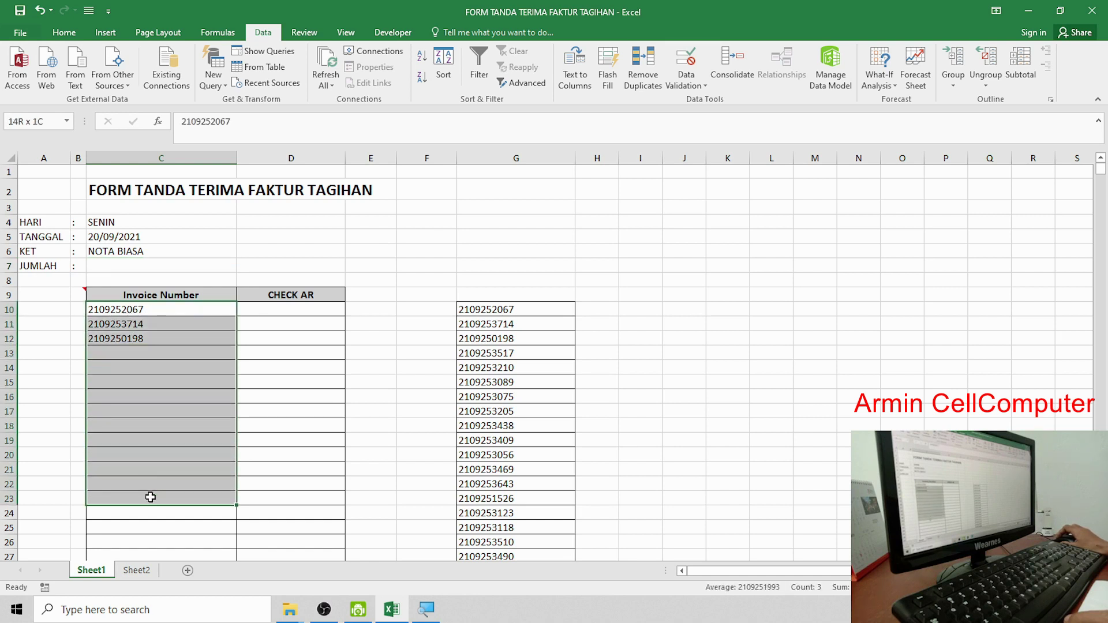
{"action": "left_click", "coordinate": [125, 366]}
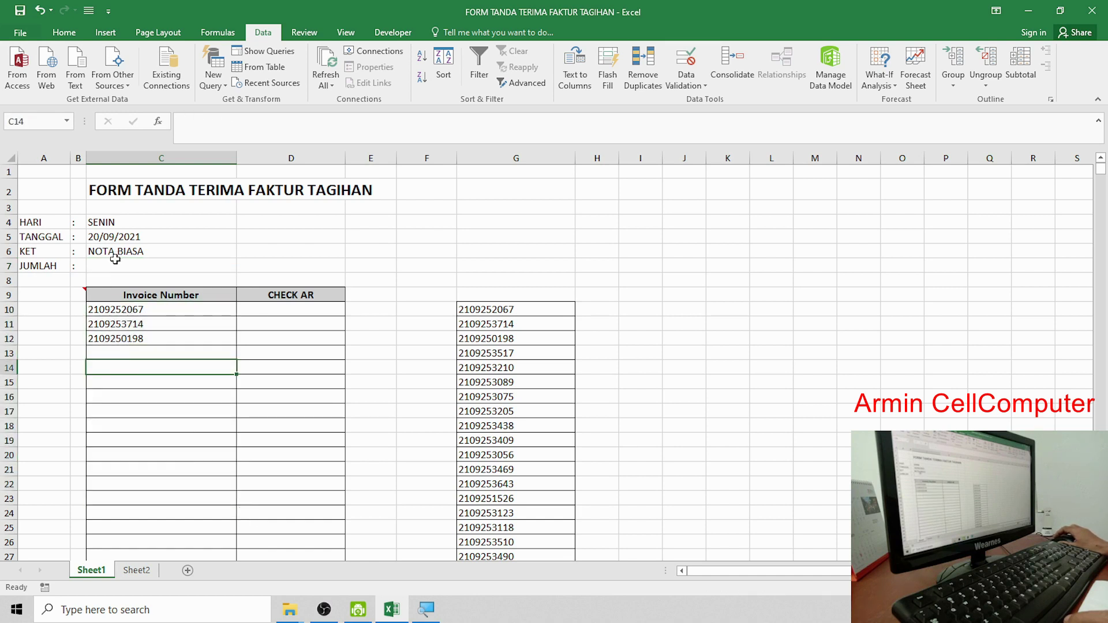
{"action": "left_click", "coordinate": [117, 265]}
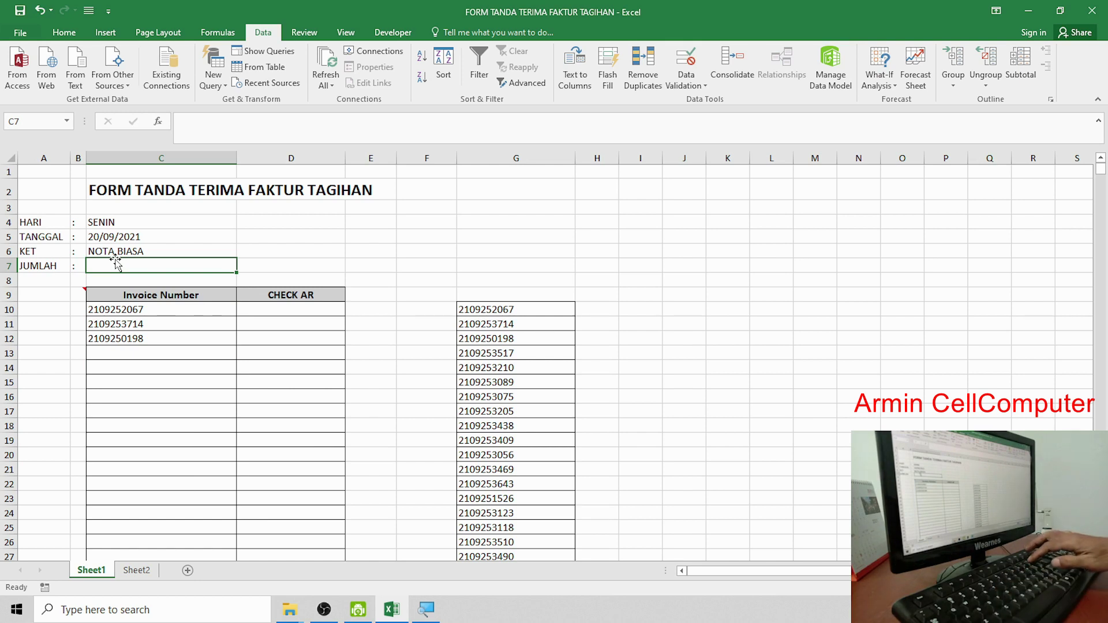
Start a COUNTA formula in JUMLAH cell C7, correcting the mistyped function name
{"action": "type", "text": "="}
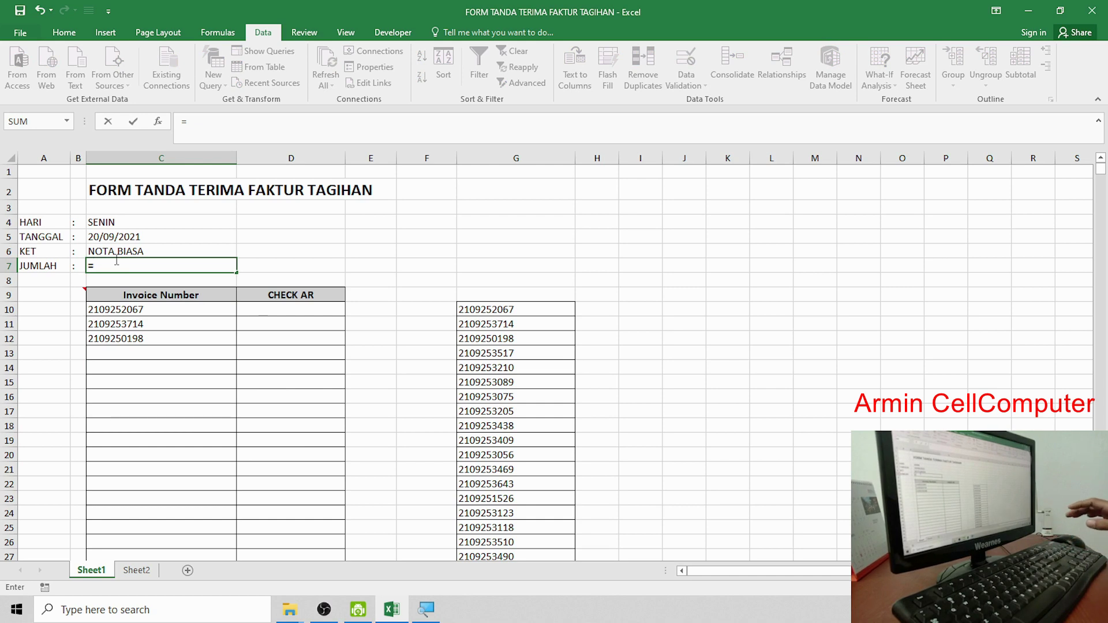
{"action": "type", "text": "CO"}
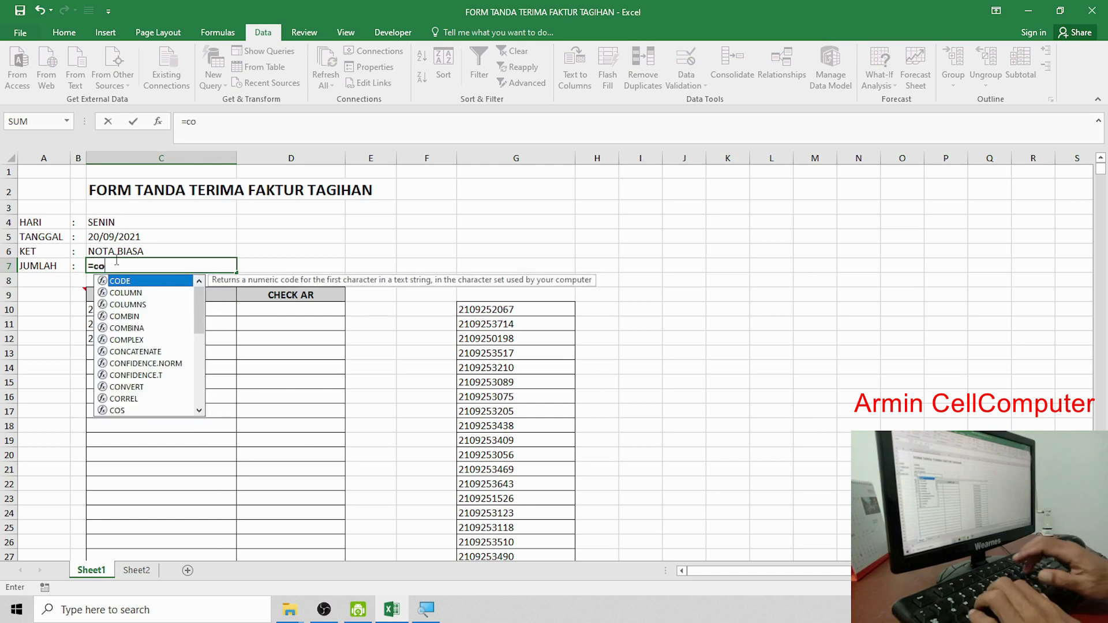
{"action": "key", "text": "BackSpace"}
{"action": "key", "text": "BackSpace"}
{"action": "type", "text": "OU"}
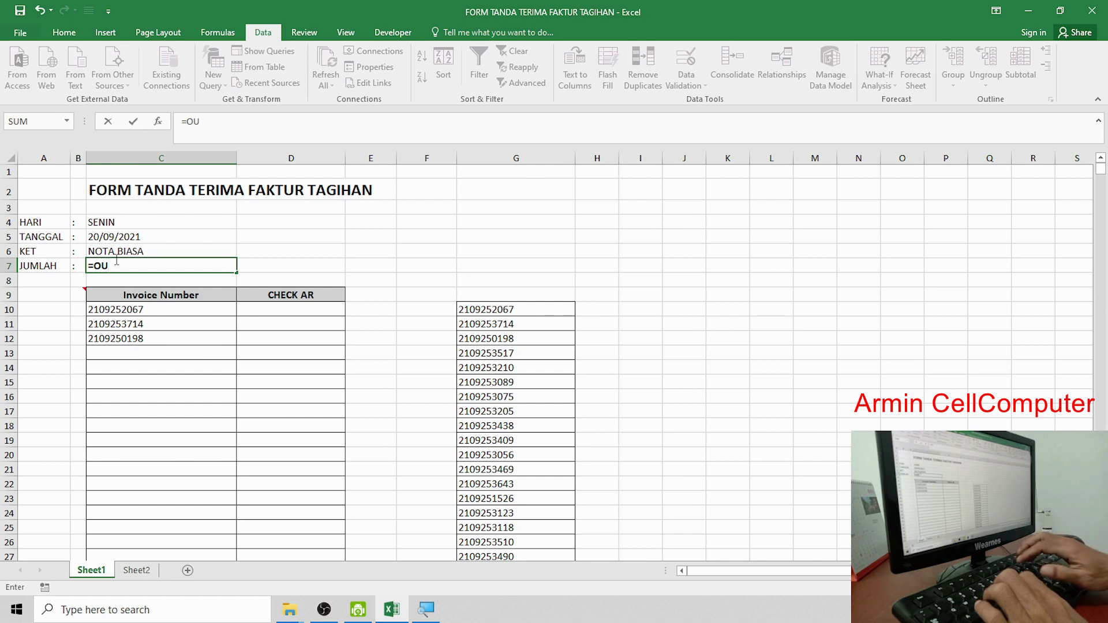
{"action": "key", "text": "BackSpace"}
{"action": "key", "text": "BackSpace"}
{"action": "type", "text": "COUN"}
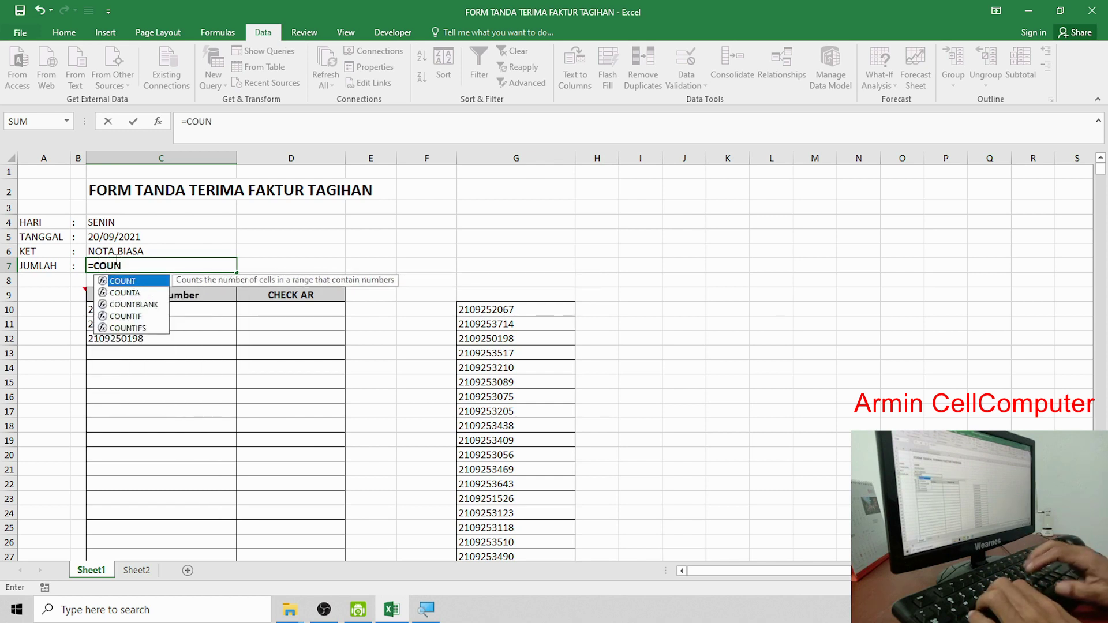
{"action": "key", "text": "Down"}
{"action": "key", "text": "Return"}
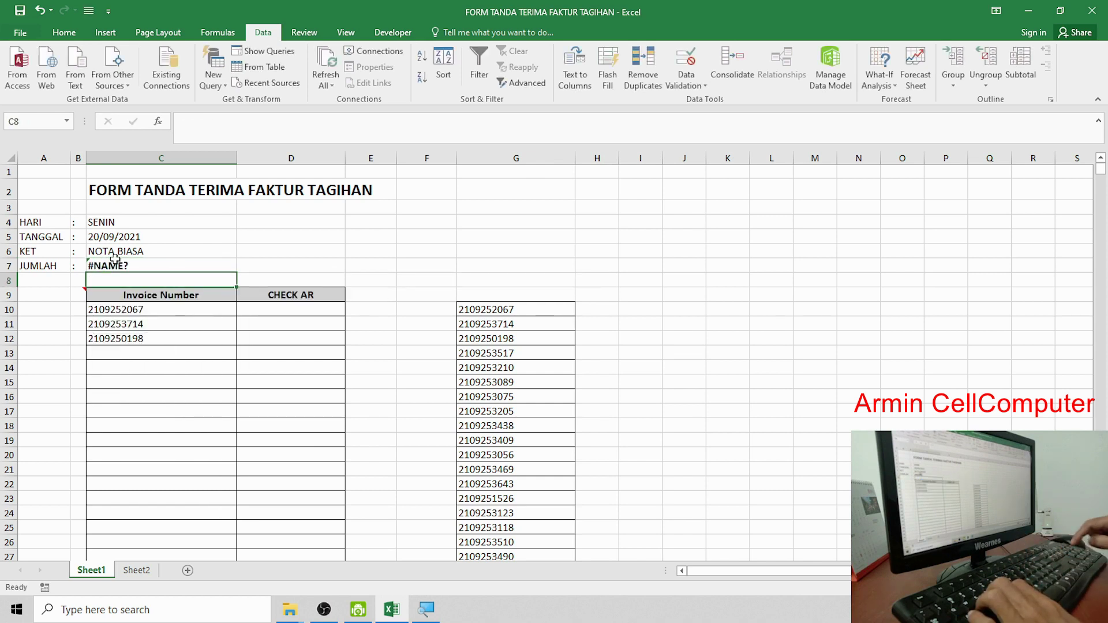
{"action": "key", "text": "Up"}
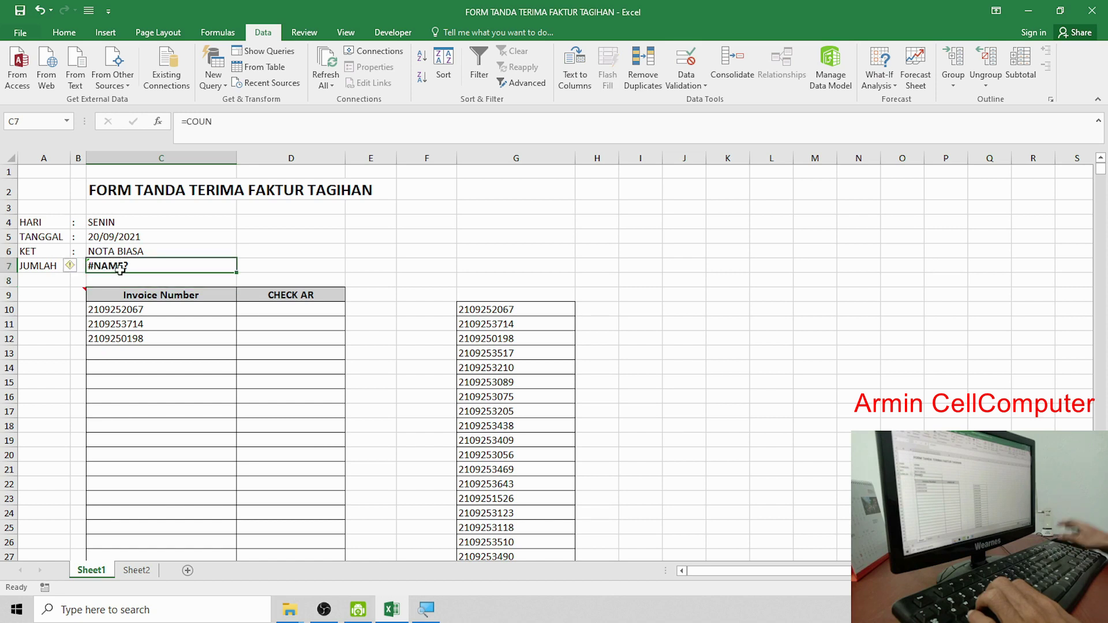
{"action": "key", "text": "F2"}
{"action": "key", "text": "BackSpace"}
{"action": "key", "text": "BackSpace"}
{"action": "key", "text": "BackSpace"}
Complete =COUNTA(C10:C108) in C7 so JUMLAH shows 3
{"action": "type", "text": "OUNTA"}
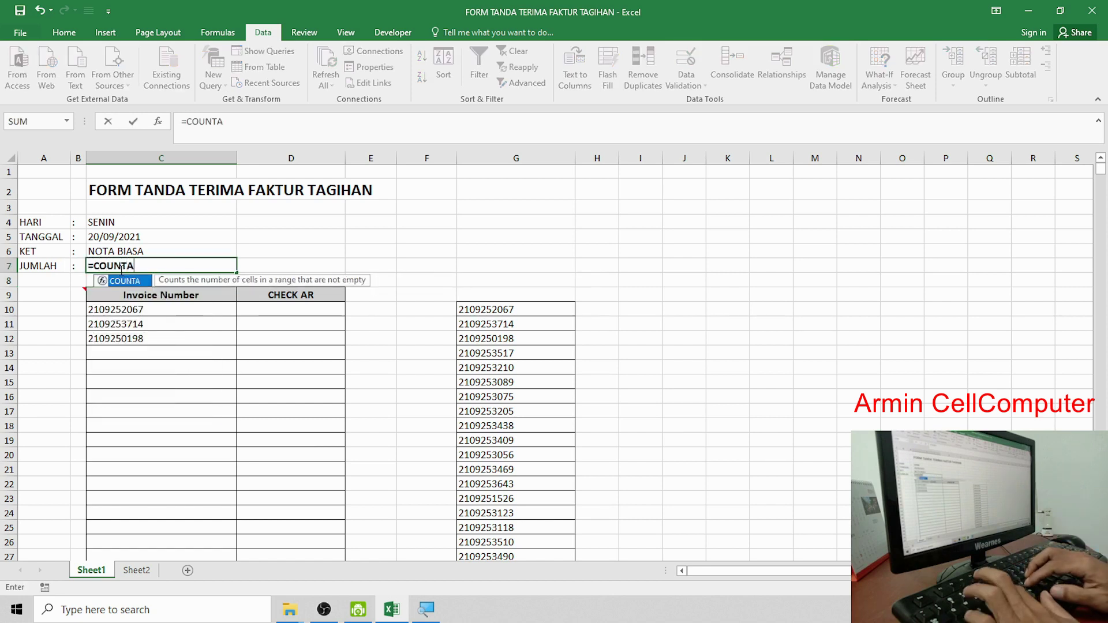
{"action": "type", "text": "("}
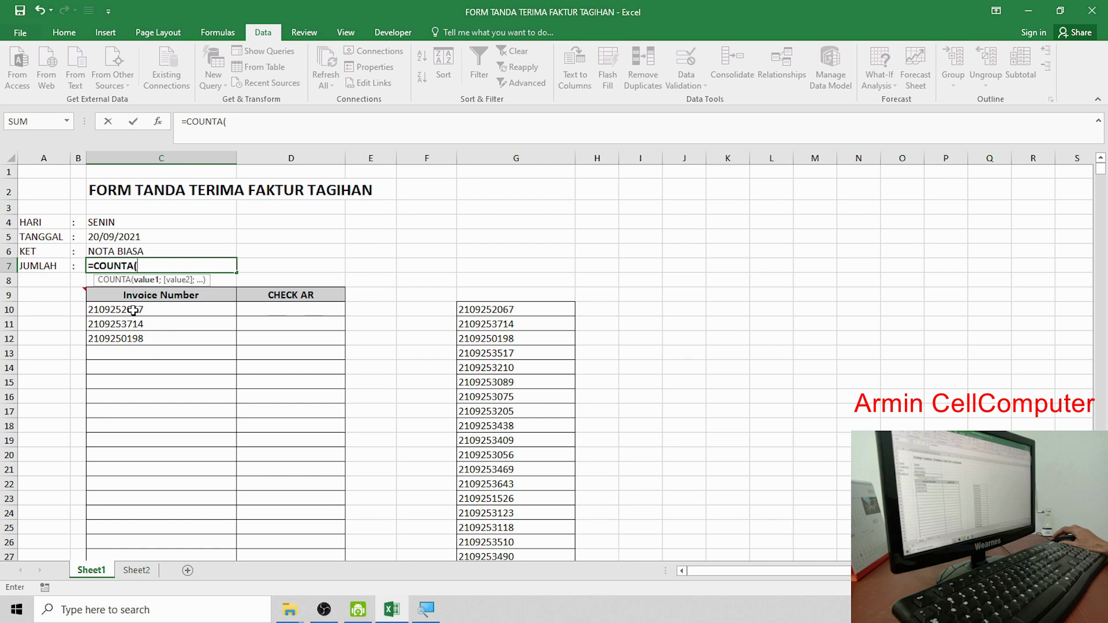
{"action": "mouse_move", "coordinate": [134, 310]}
{"action": "left_mouse_down"}
{"action": "mouse_move", "coordinate": [150, 610]}
{"action": "mouse_move", "coordinate": [127, 172]}
{"action": "mouse_move", "coordinate": [124, 450]}
{"action": "left_mouse_up"}
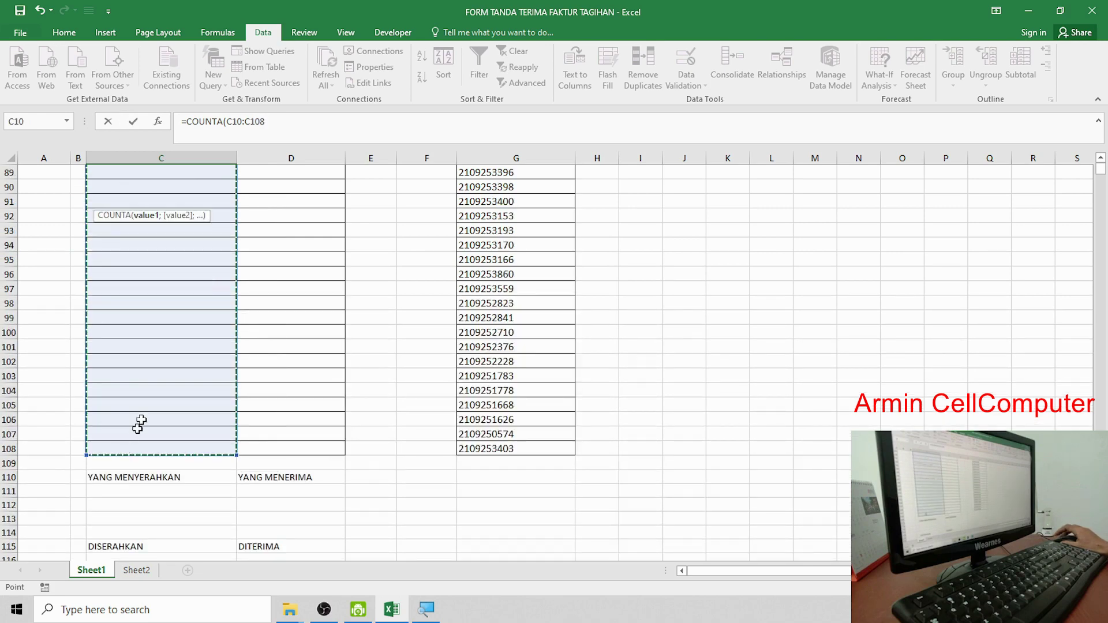
{"action": "scroll", "coordinate": [141, 420], "scroll_direction": "up", "scroll_amount": 8}
{"action": "scroll", "coordinate": [167, 354], "scroll_direction": "up", "scroll_amount": 8}
{"action": "scroll", "coordinate": [167, 355], "scroll_direction": "up", "scroll_amount": 8}
{"action": "scroll", "coordinate": [167, 355], "scroll_direction": "up", "scroll_amount": 6}
{"action": "type", "text": ")"}
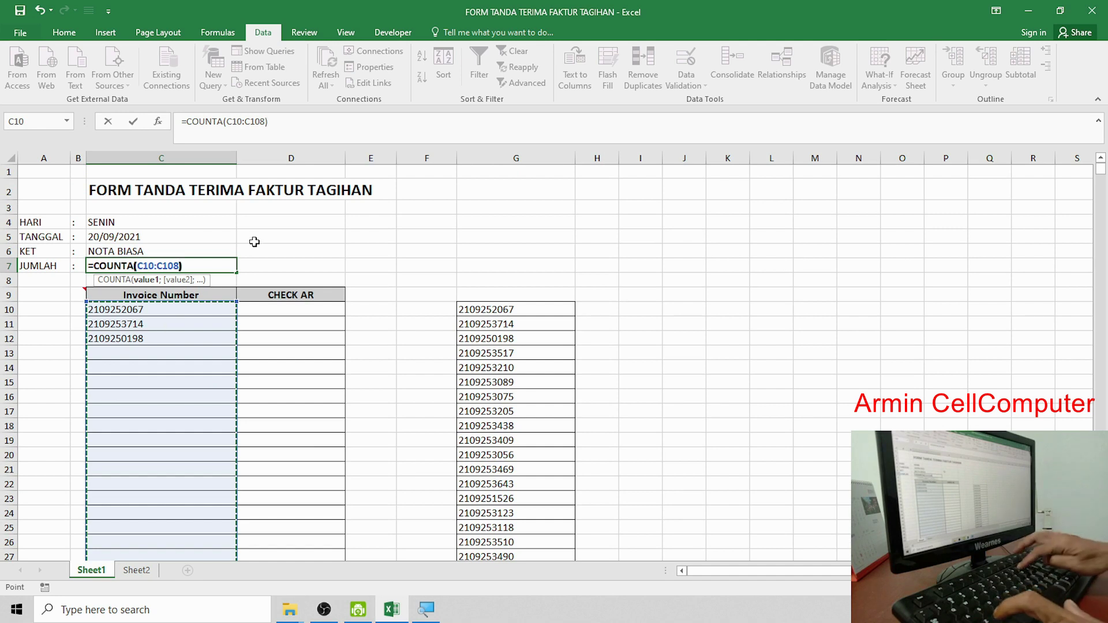
{"action": "key", "text": "Return"}
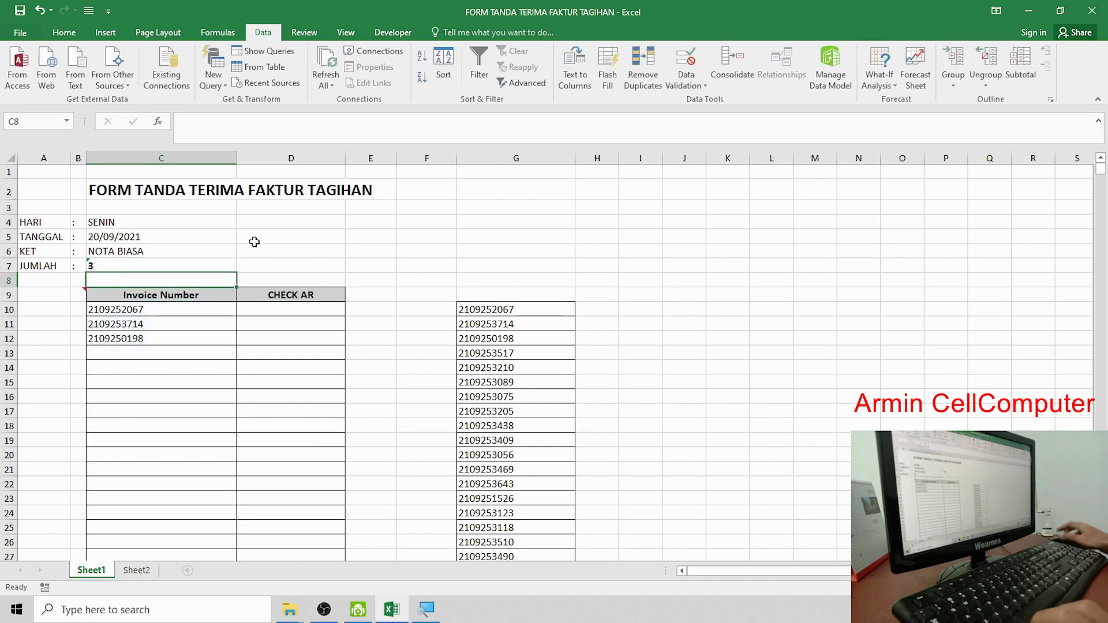
After checking the JUMLAH counting formula, enter invoice numbers 12345 in C13 and 13569 in C14
{"action": "left_click_drag", "start_coordinate": [154, 310], "coordinate": [154, 338]}
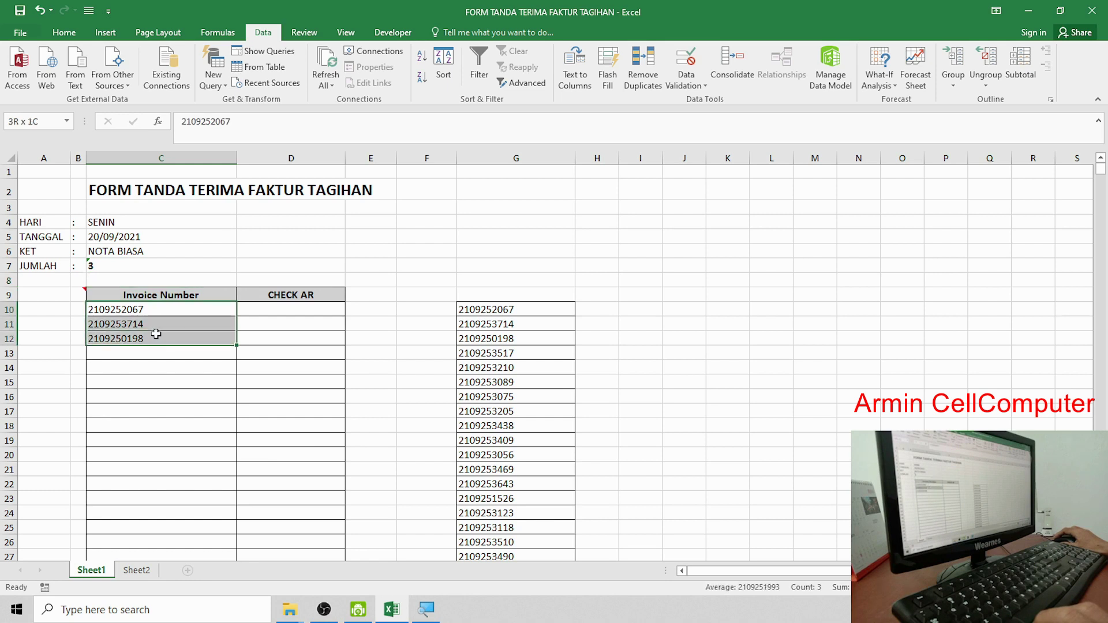
{"action": "left_click", "coordinate": [101, 267]}
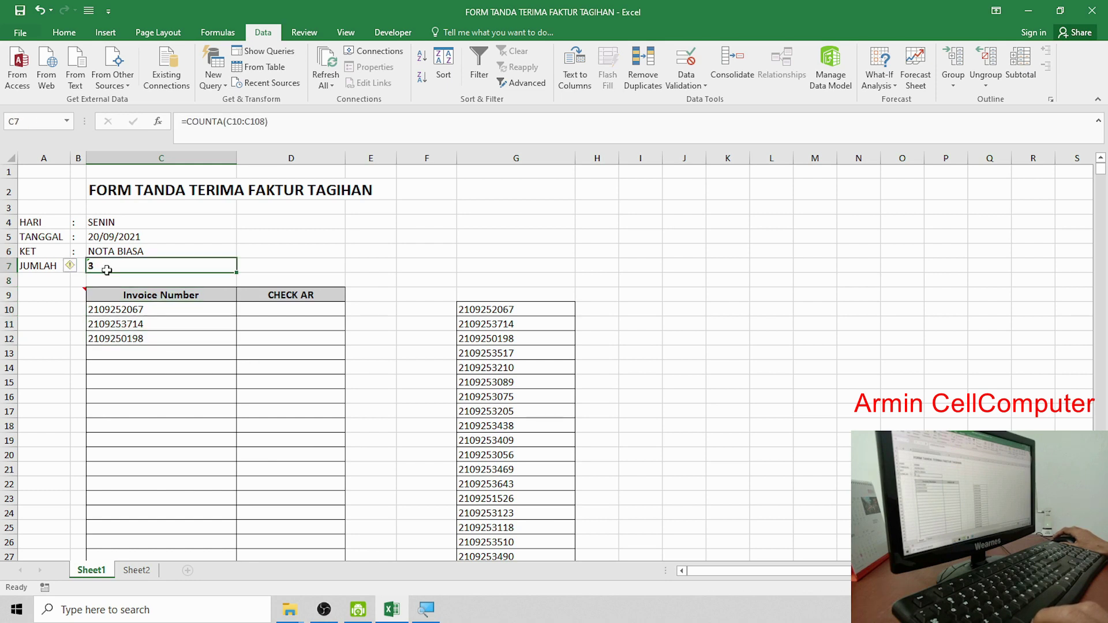
{"action": "left_click", "coordinate": [124, 354]}
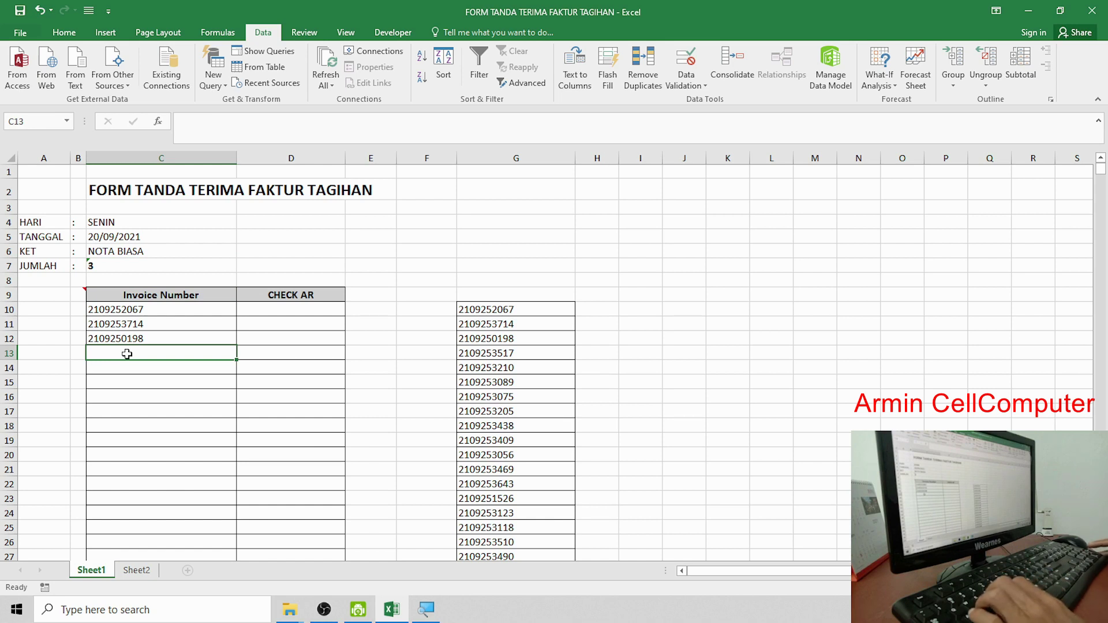
{"action": "type", "text": "123"}
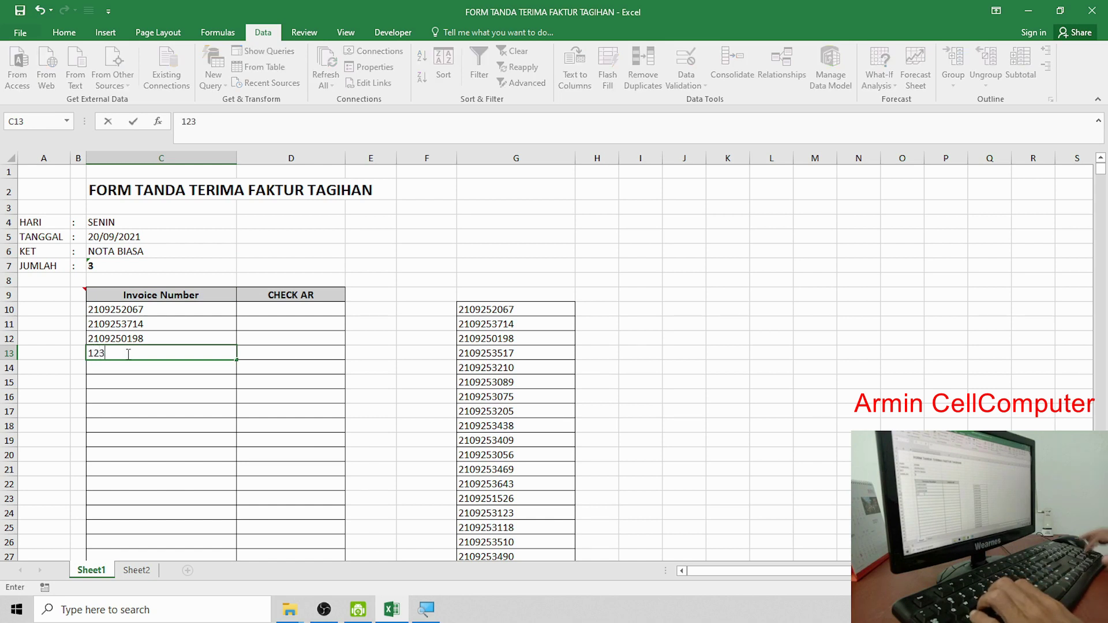
{"action": "type", "text": "45"}
{"action": "key", "text": "Return"}
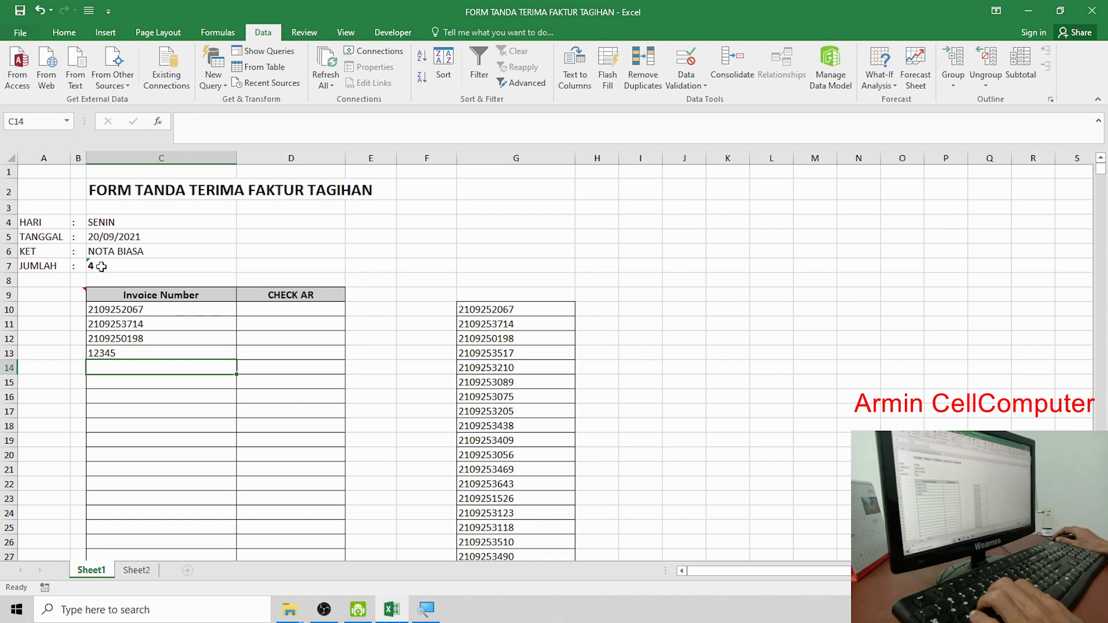
{"action": "type", "text": "1"}
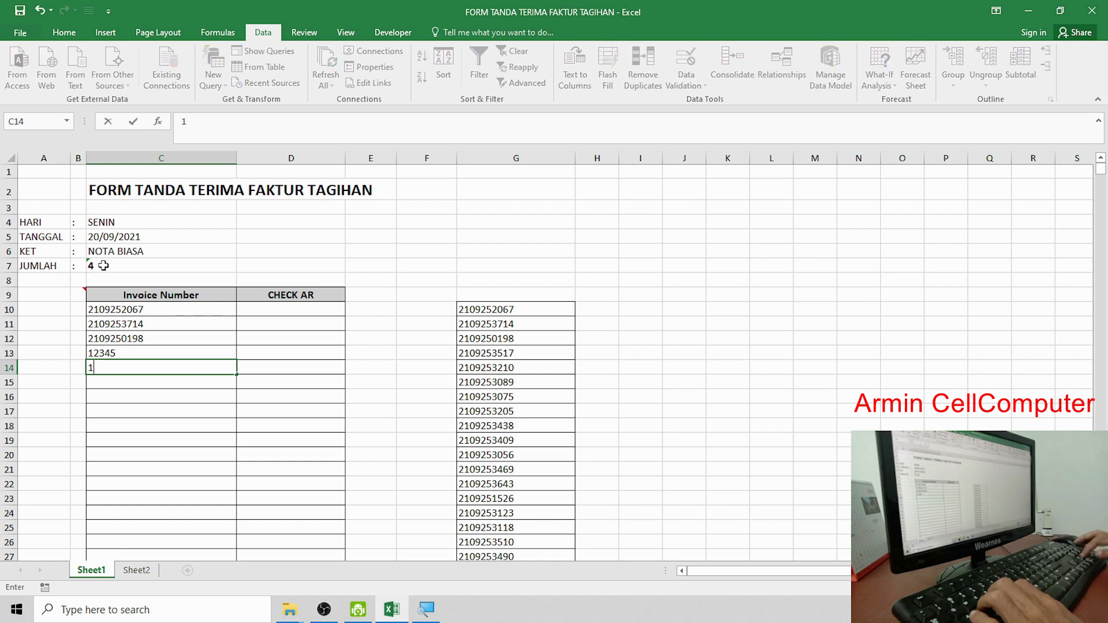
{"action": "type", "text": "3569"}
{"action": "key", "text": "Return"}
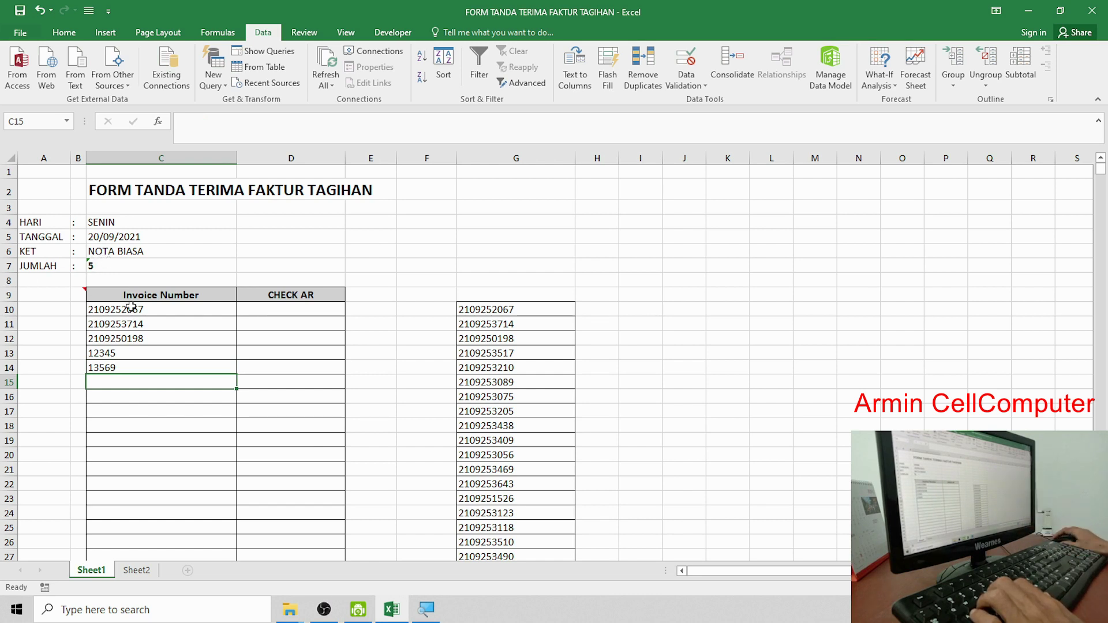
Select the invoice column from C10 down to row 51 to review the COUNTA range, ending on C15
{"action": "left_click_drag", "start_coordinate": [131, 307], "coordinate": [126, 576]}
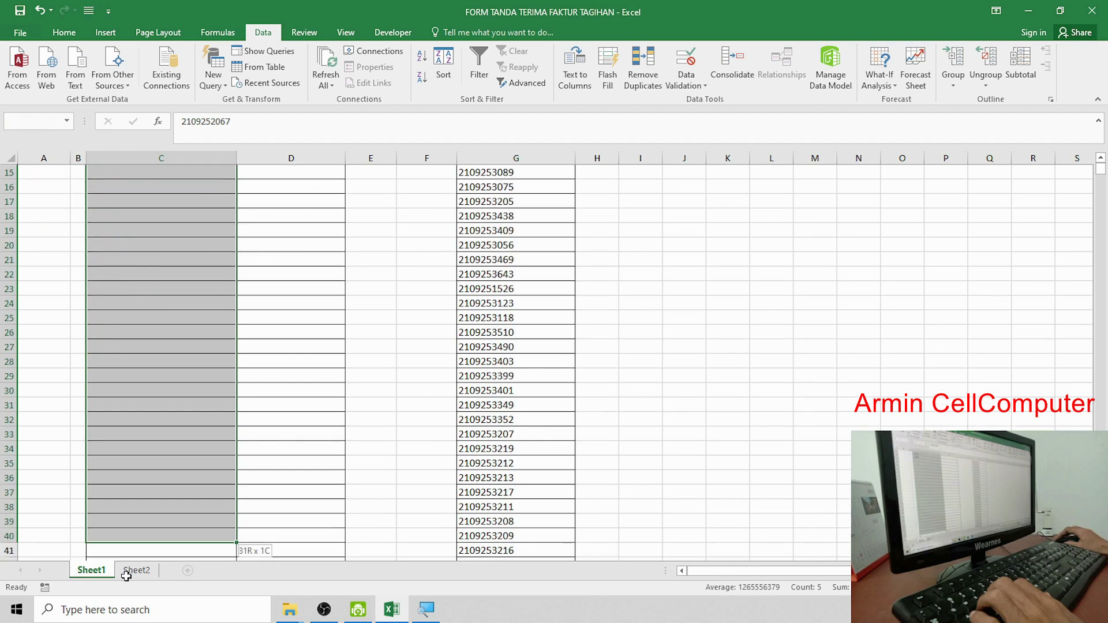
{"action": "left_click_drag", "start_coordinate": [126, 576], "coordinate": [122, 459]}
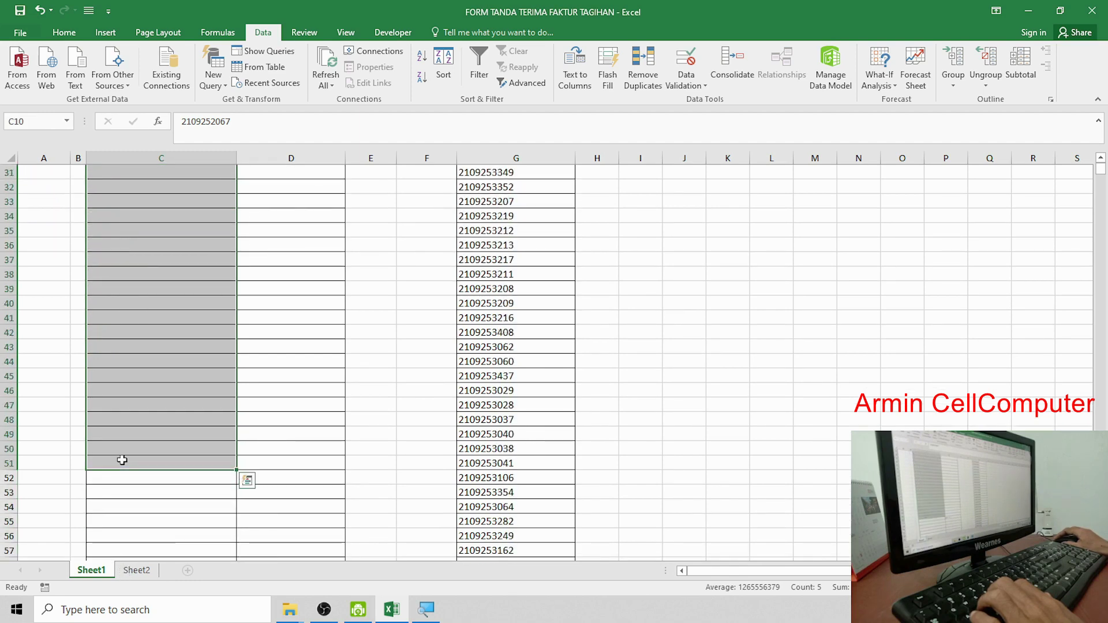
{"action": "scroll", "coordinate": [122, 460], "scroll_direction": "up", "scroll_amount": 6}
{"action": "scroll", "coordinate": [119, 401], "scroll_direction": "up", "scroll_amount": 4}
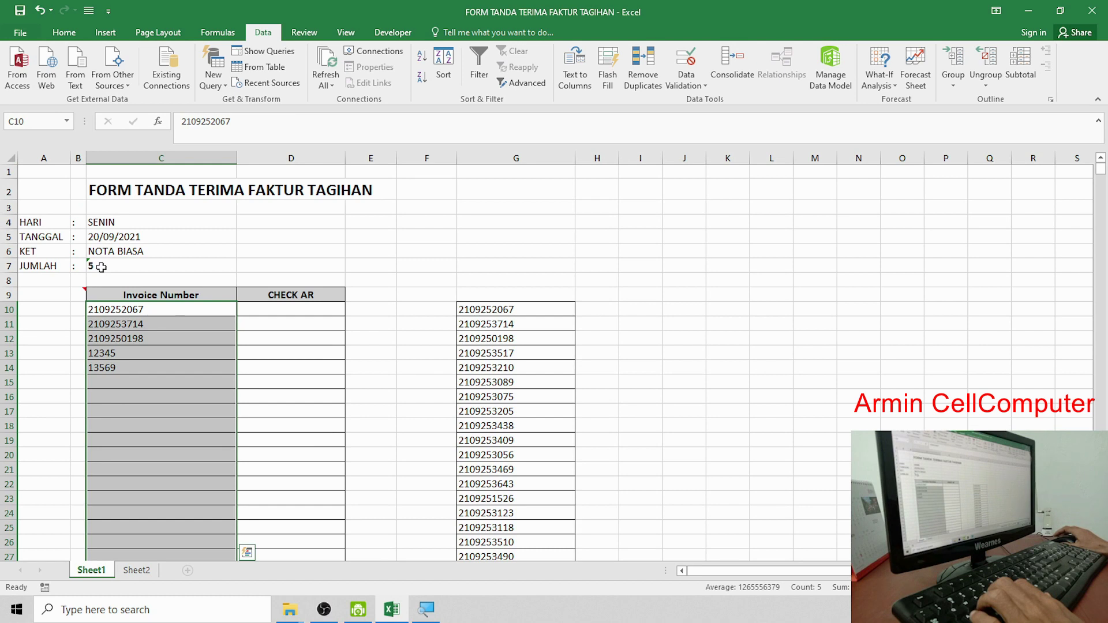
{"action": "left_click", "coordinate": [111, 380]}
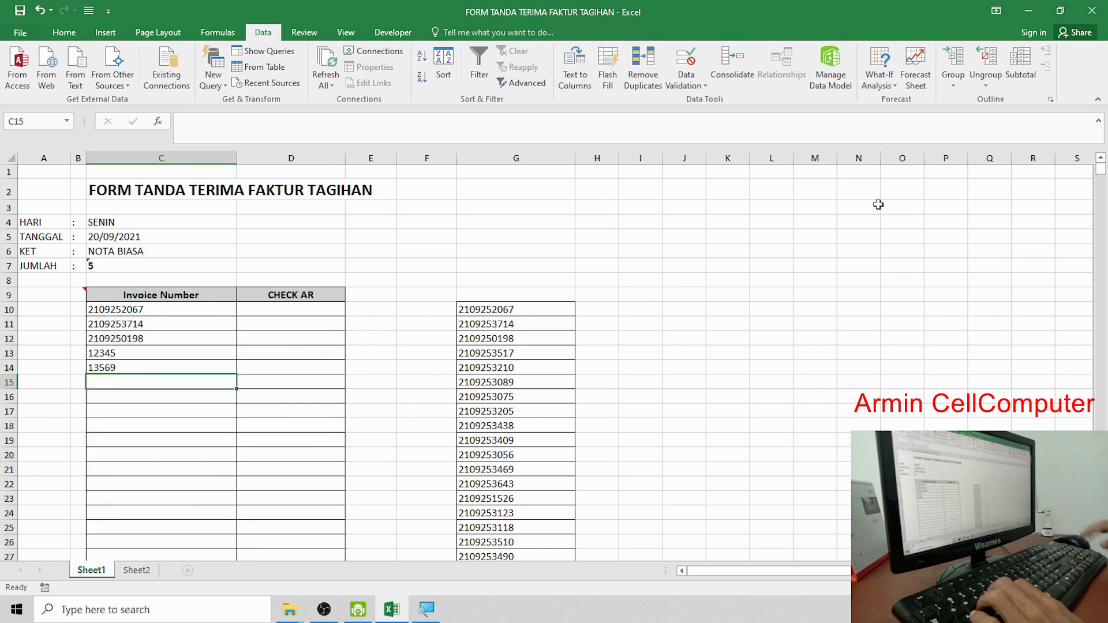
{"action": "type", "text": "123"}
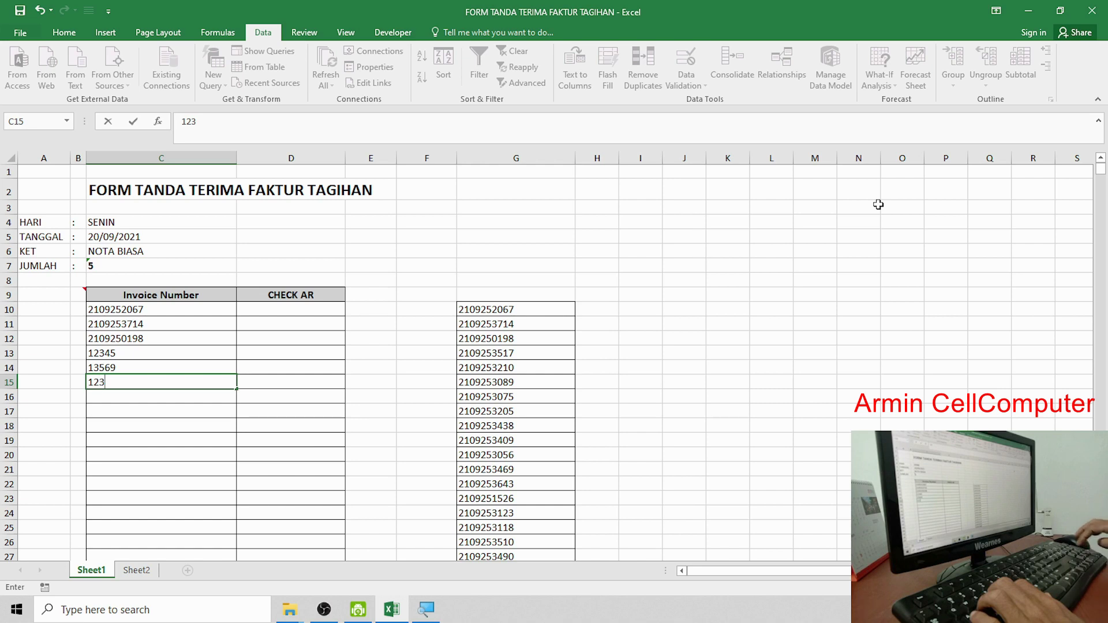
{"action": "type", "text": "45"}
{"action": "key", "text": "Return"}
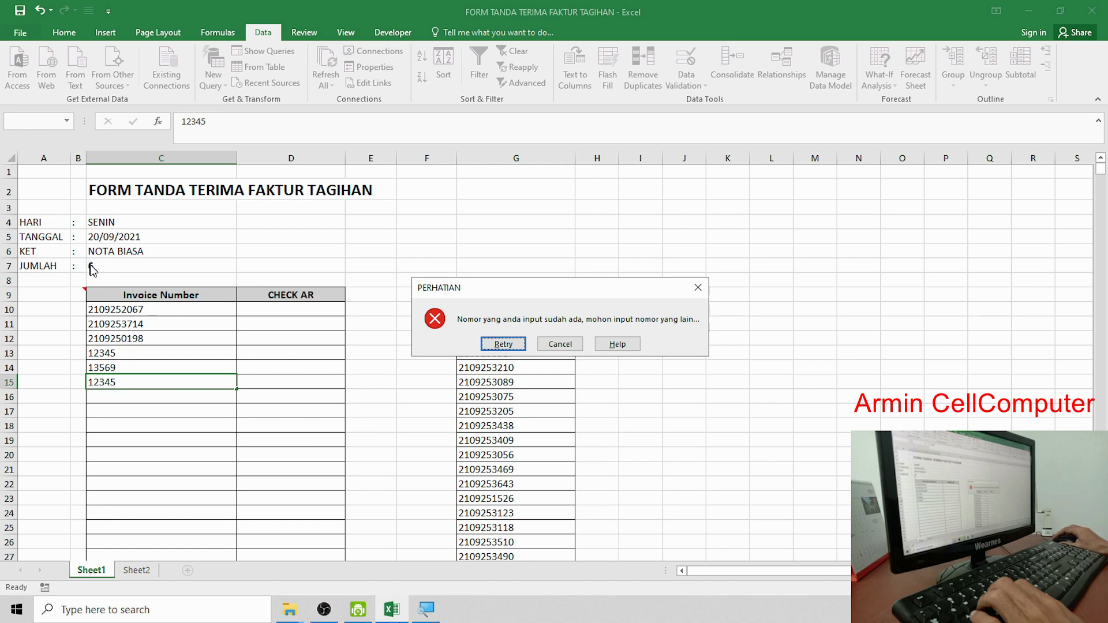
{"action": "left_click", "coordinate": [559, 345]}
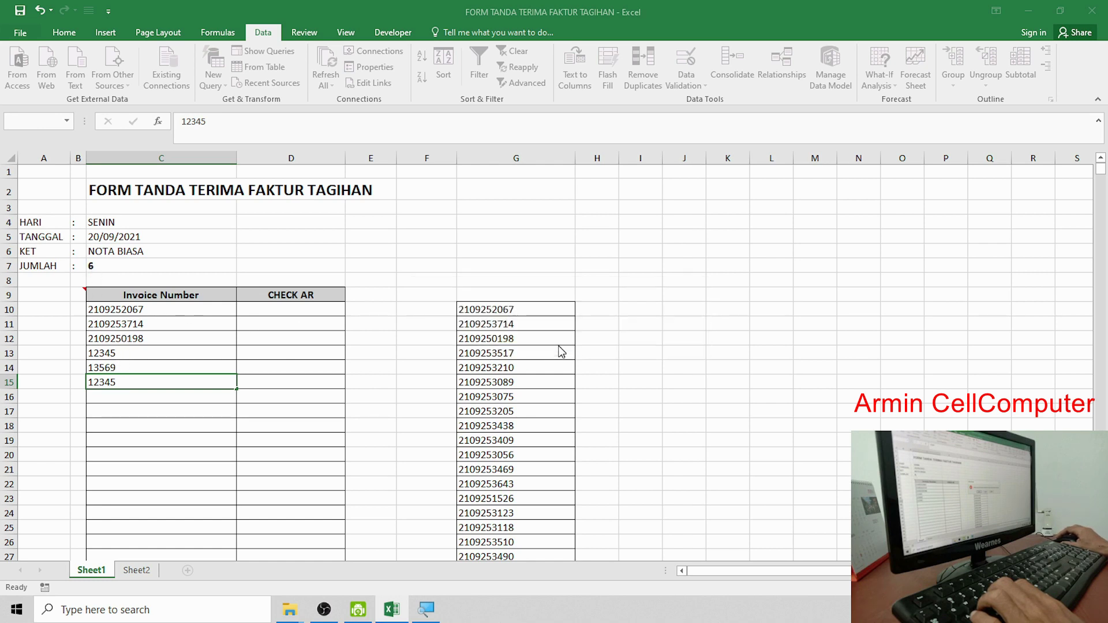
{"action": "left_click", "coordinate": [106, 265]}
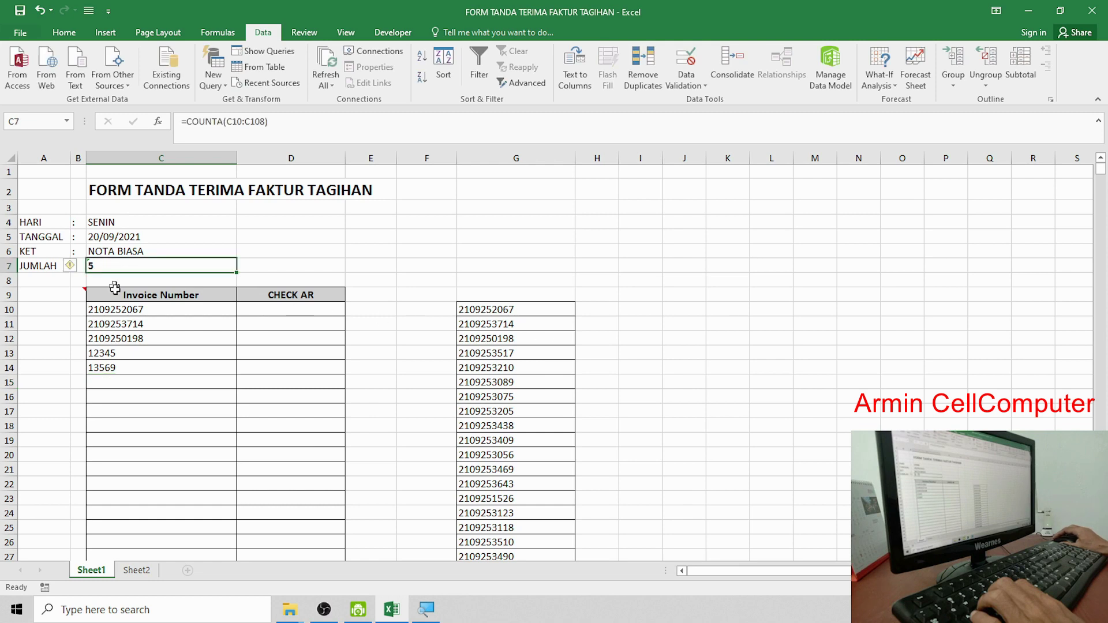
{"action": "left_click_drag", "start_coordinate": [119, 311], "coordinate": [124, 365]}
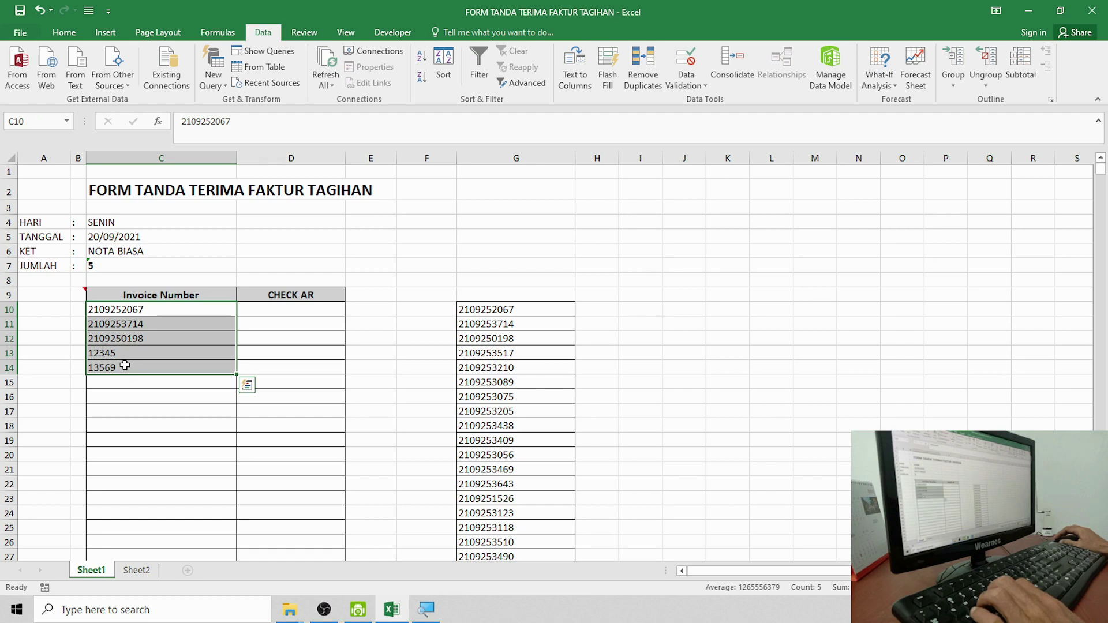
{"action": "left_click", "coordinate": [125, 365]}
{"action": "left_click", "coordinate": [147, 352]}
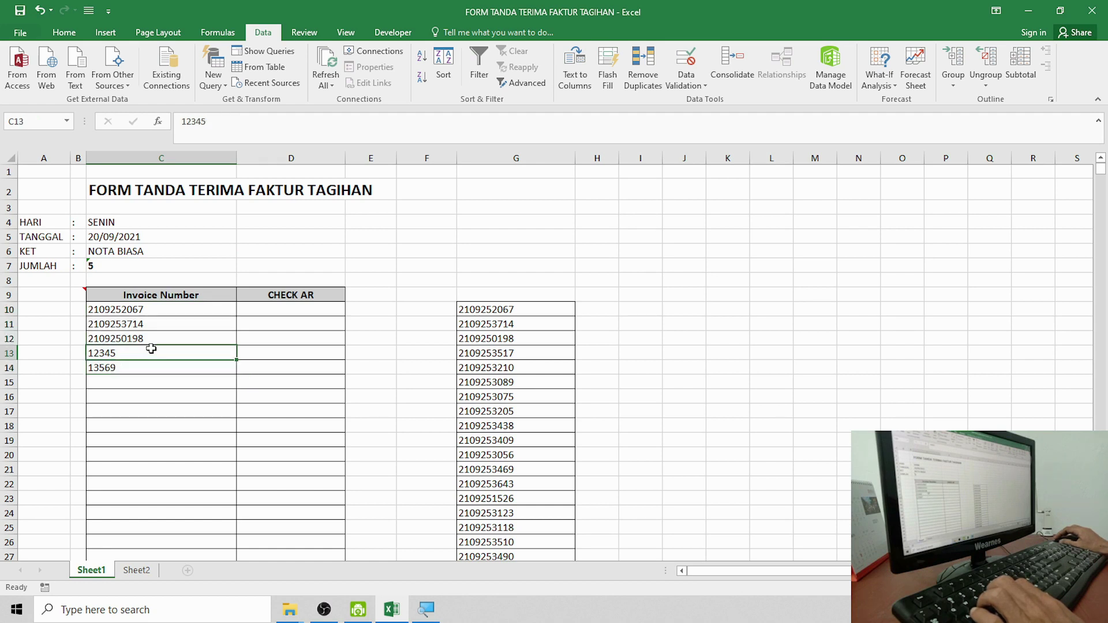
{"action": "left_click", "coordinate": [154, 339]}
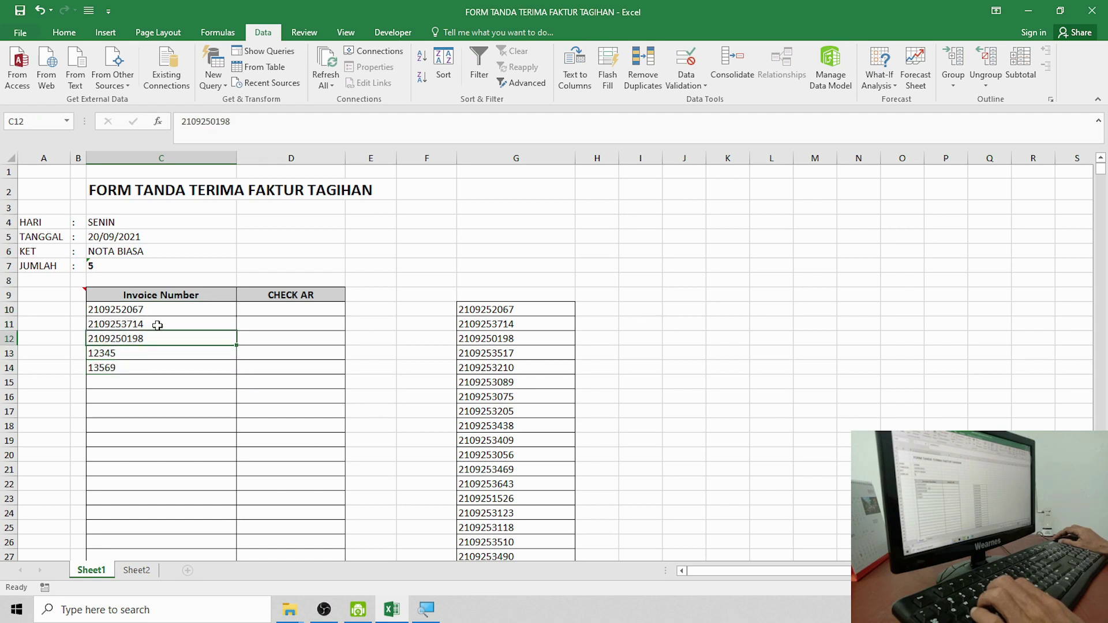
{"action": "left_click", "coordinate": [157, 325]}
{"action": "left_click", "coordinate": [159, 312]}
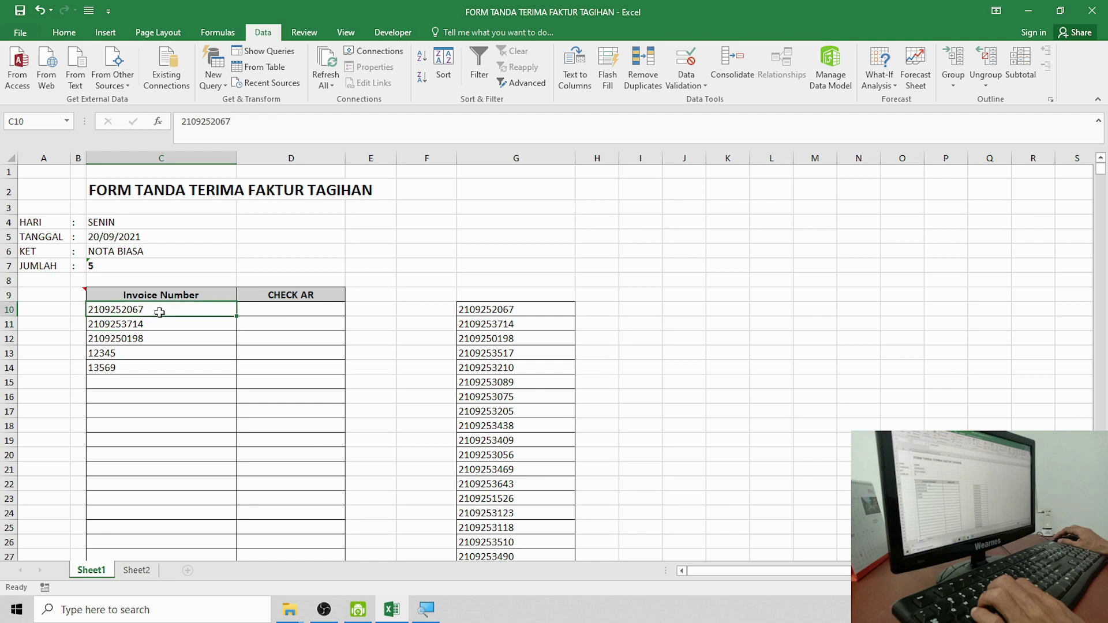
{"action": "left_click", "coordinate": [152, 342]}
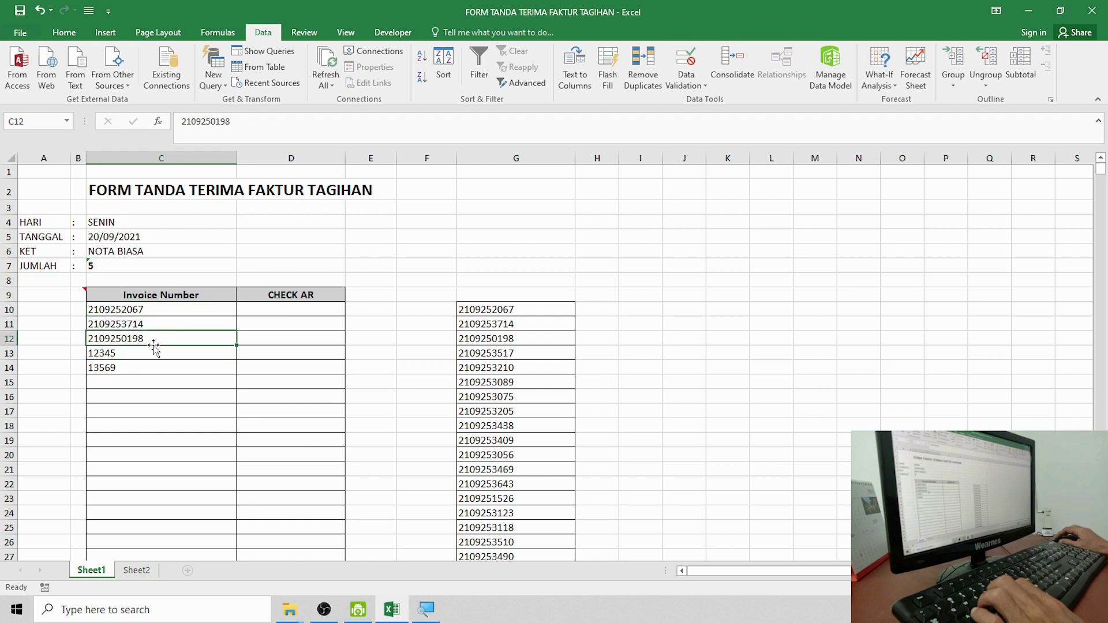
{"action": "left_click", "coordinate": [144, 351]}
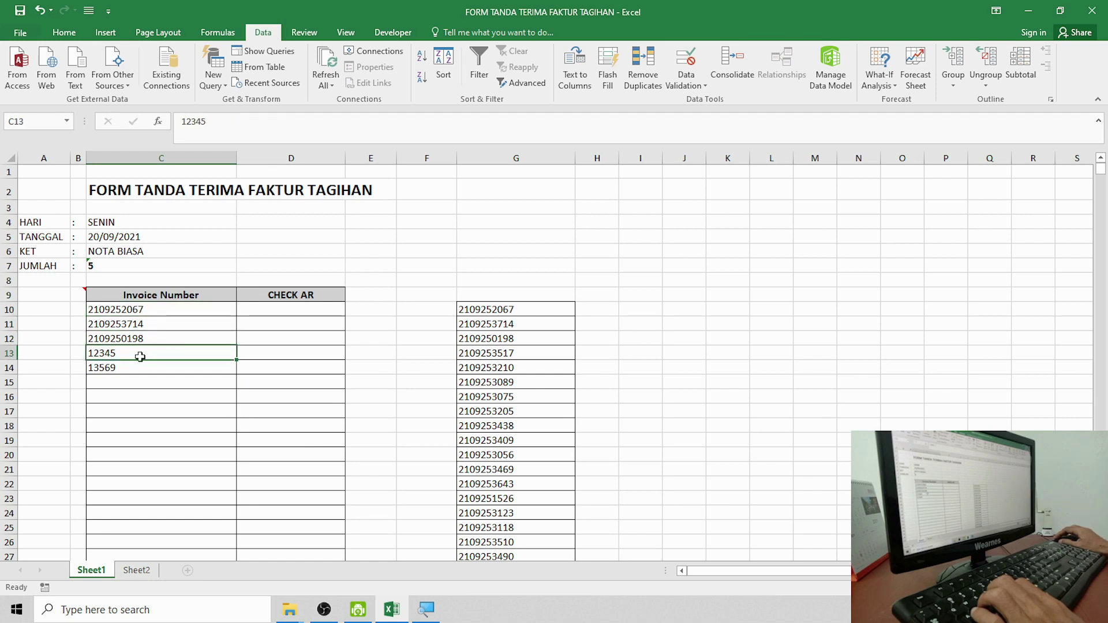
{"action": "left_click", "coordinate": [137, 362]}
{"action": "left_click", "coordinate": [136, 353]}
{"action": "left_click", "coordinate": [144, 320]}
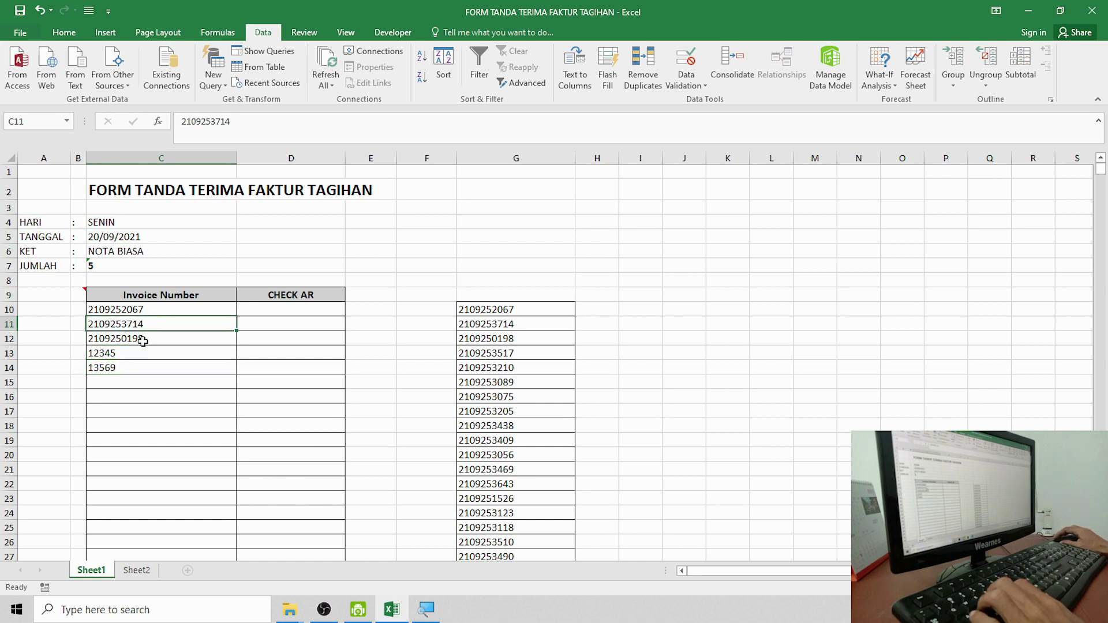
{"action": "left_click", "coordinate": [143, 341]}
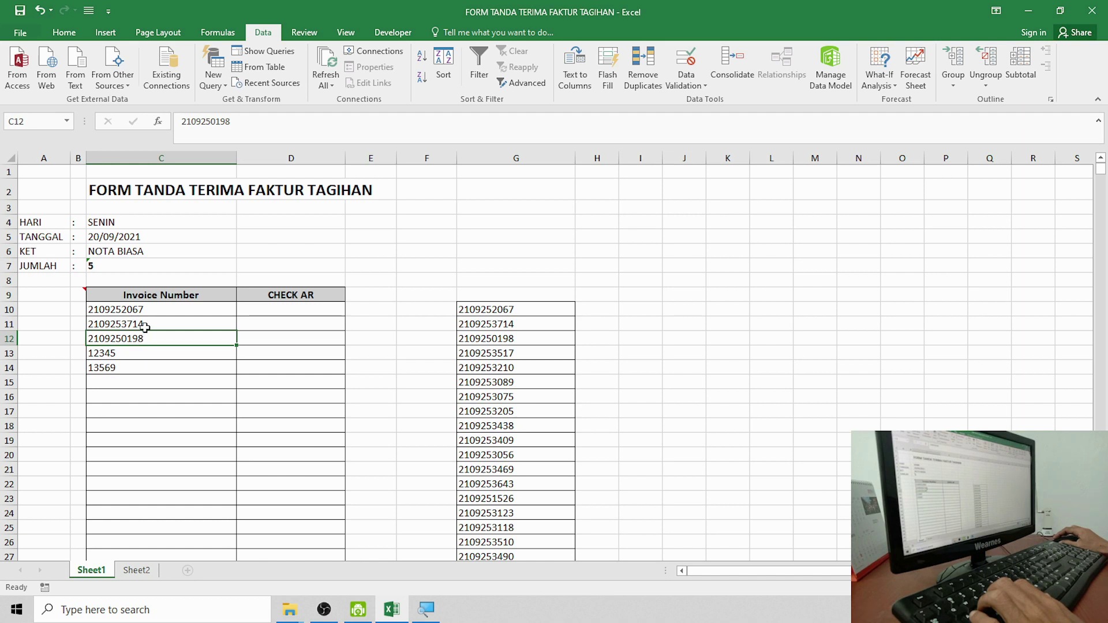
{"action": "left_click", "coordinate": [145, 328]}
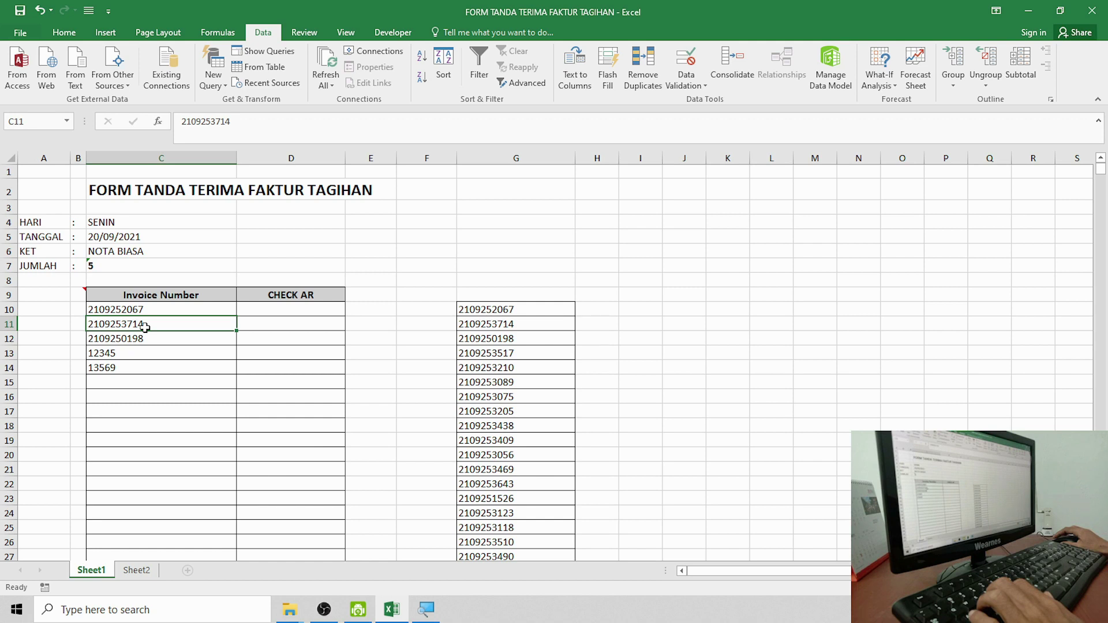
{"action": "left_click", "coordinate": [190, 366]}
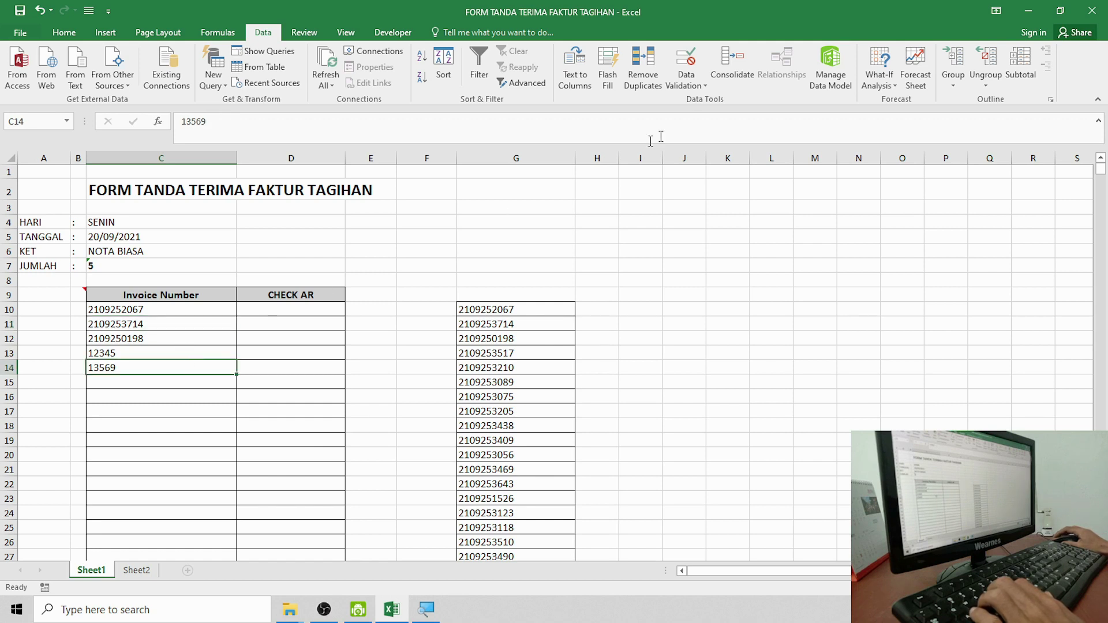